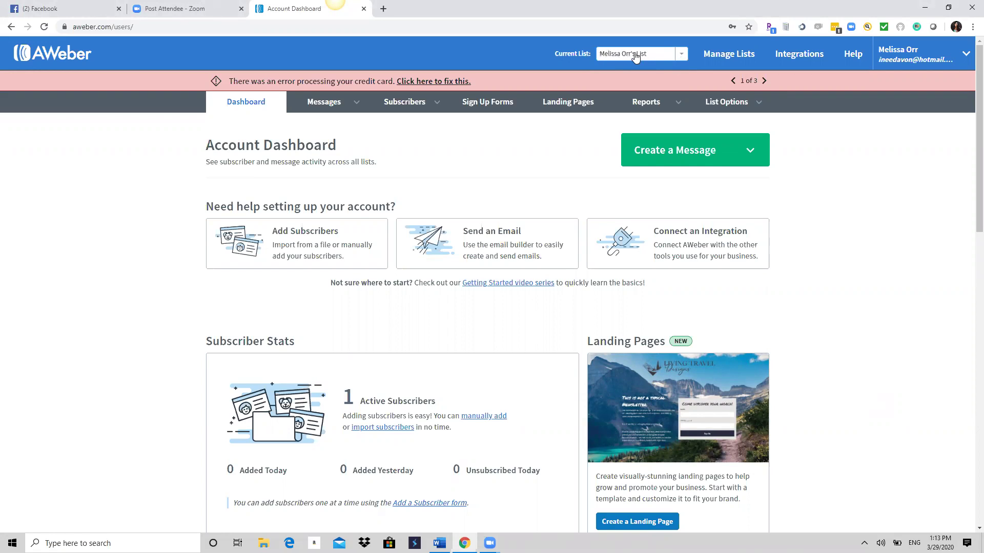
Open the Create a Message dropdown on the Account Dashboard to see the message types.
click(750, 160)
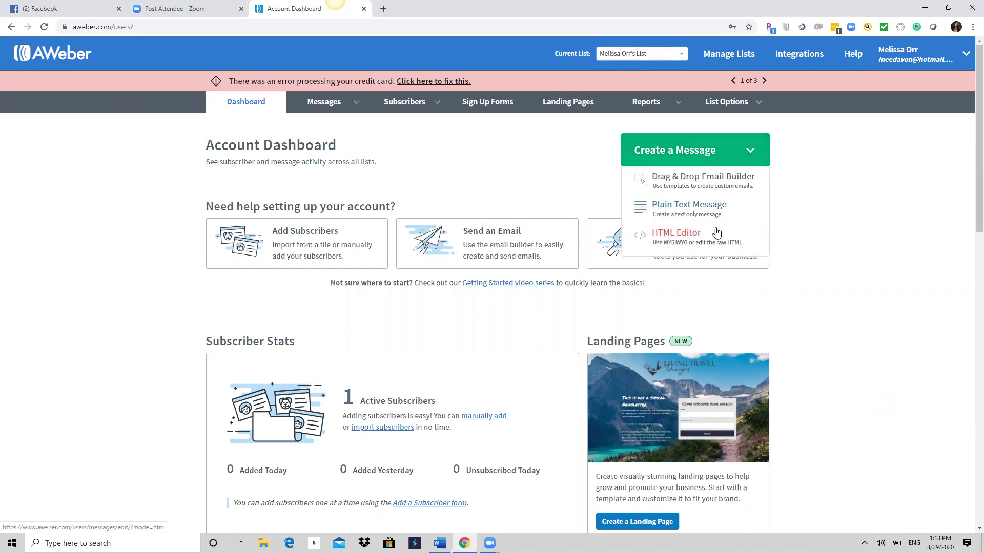
Start an HTML Editor message with subject 'sequest testing 1' and paste the Zoom link into the body.
click(691, 239)
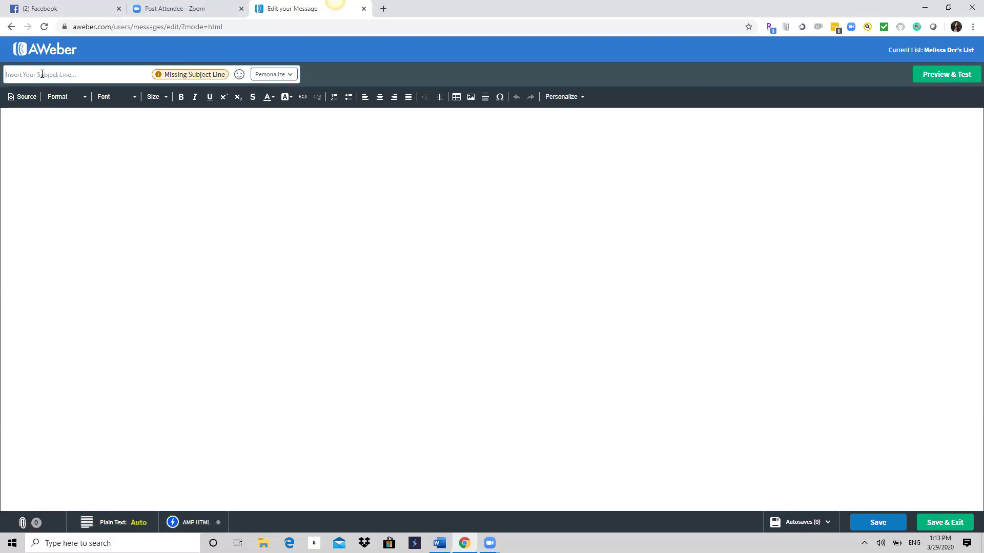
text(testi)
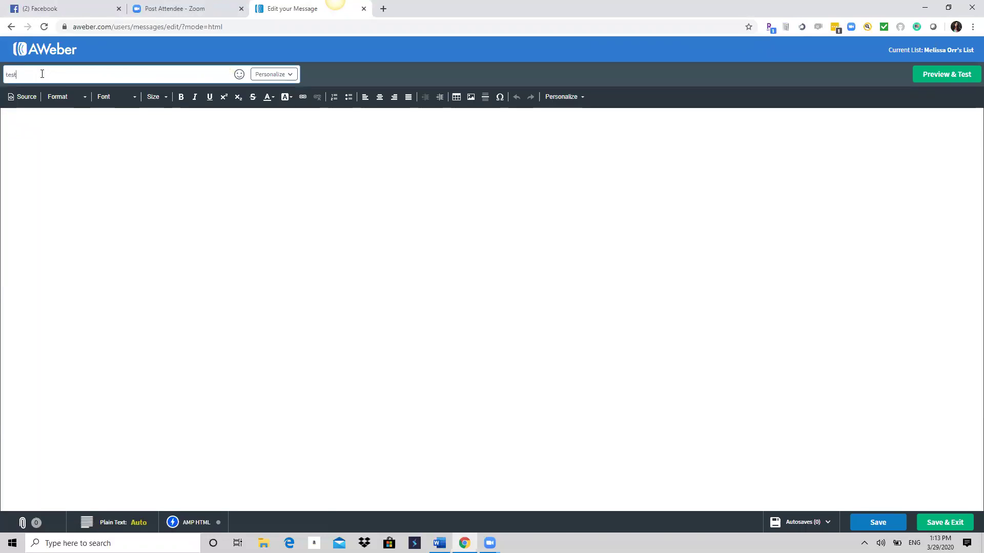
key(BackSpace)
text(se)
text(quest tes)
text(fsfsfsfsf)
text(https://zoom.us/j/471983616)
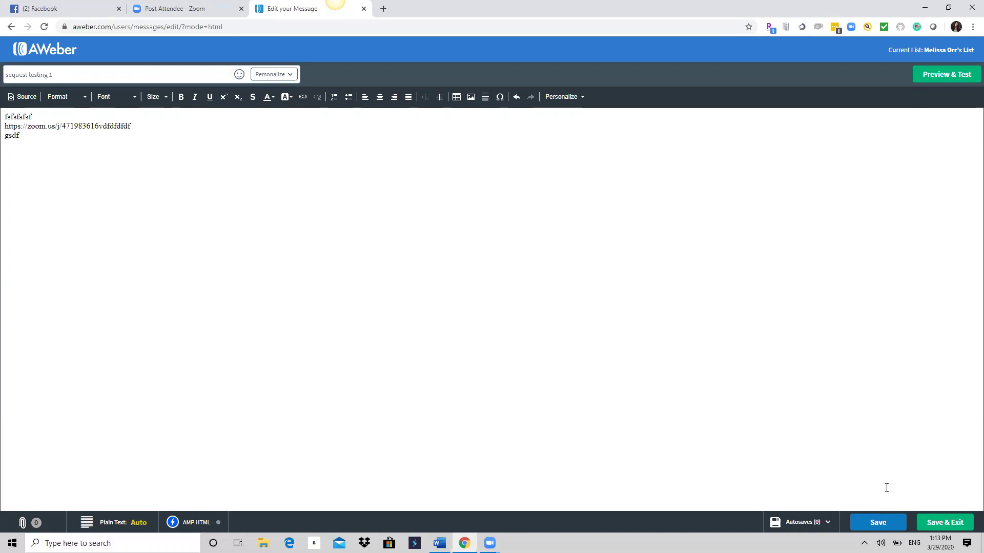
Save 'sequest testing 1' as a draft and start another HTML Editor message.
click(939, 524)
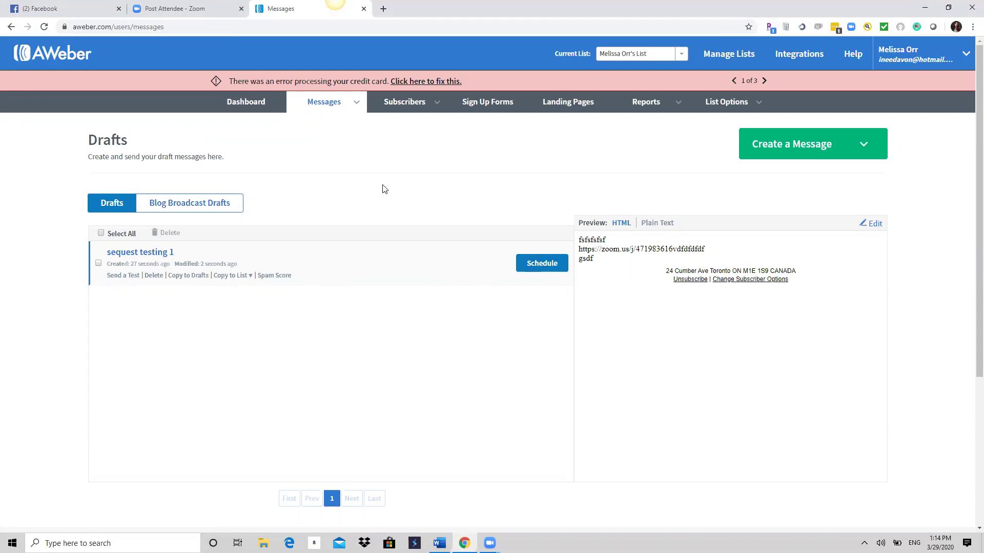
click(790, 145)
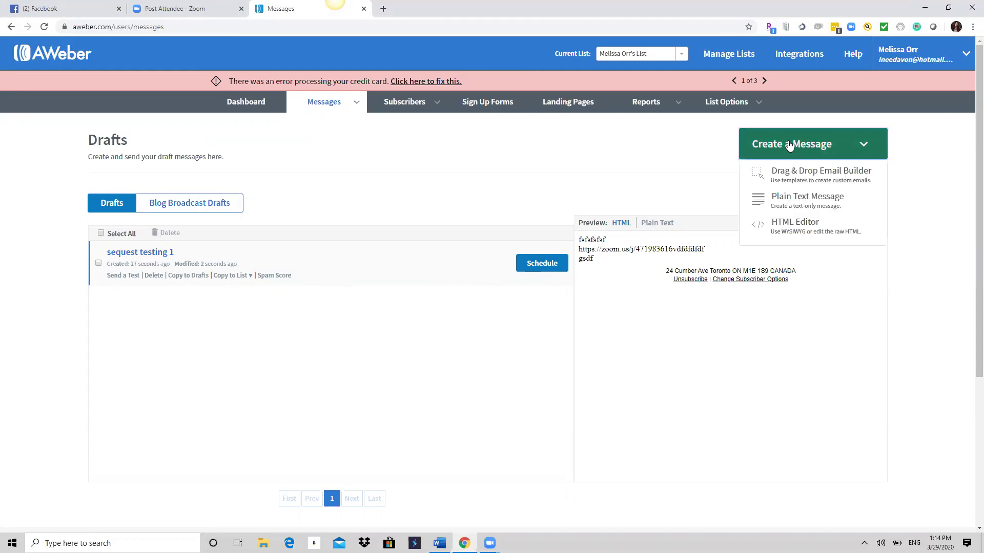
click(817, 227)
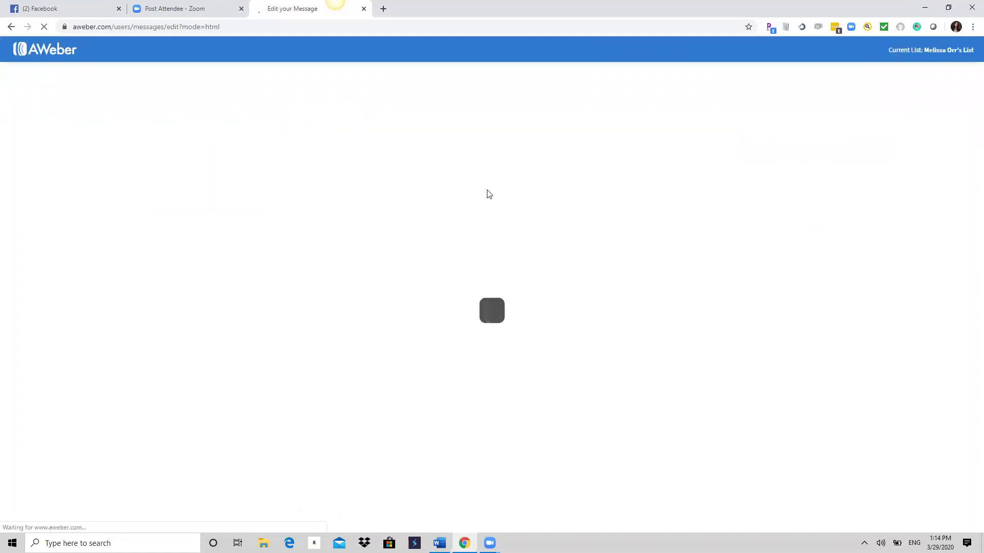
Give the new message subject 'testing 2', paste the Zoom link and filler text, and save it.
click(85, 76)
text(testing 2)
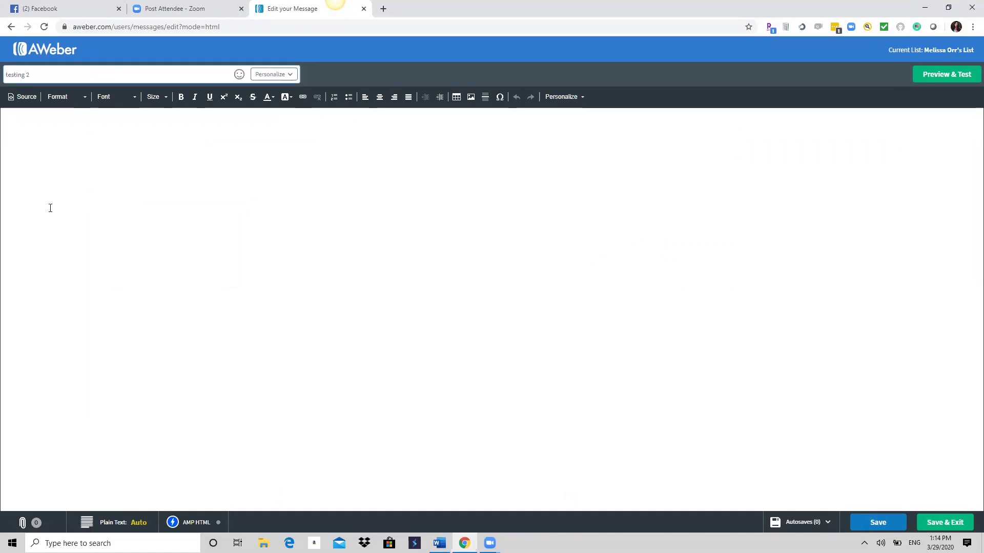
text(https://zoom.us/j/471983616)
text(dfdfdsgsgdfg)
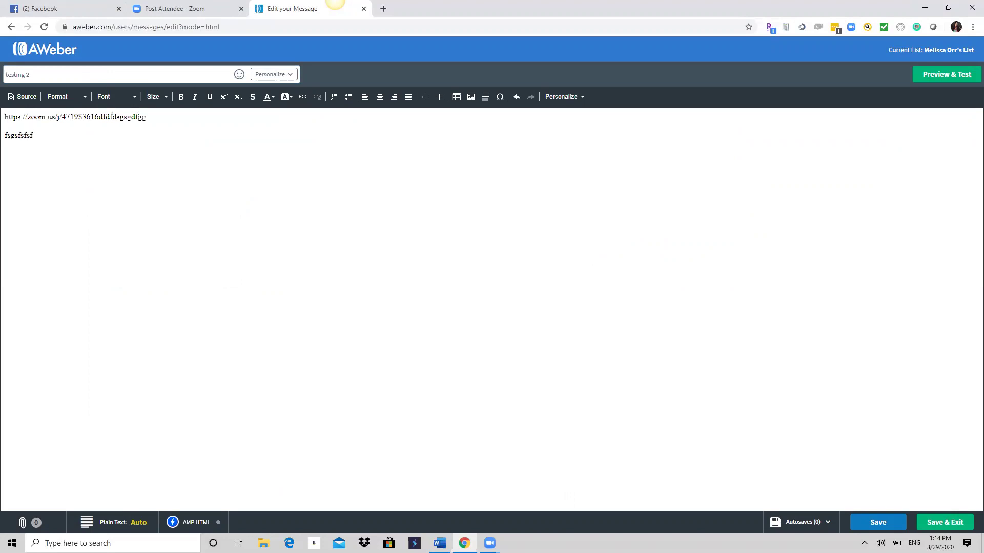
click(944, 522)
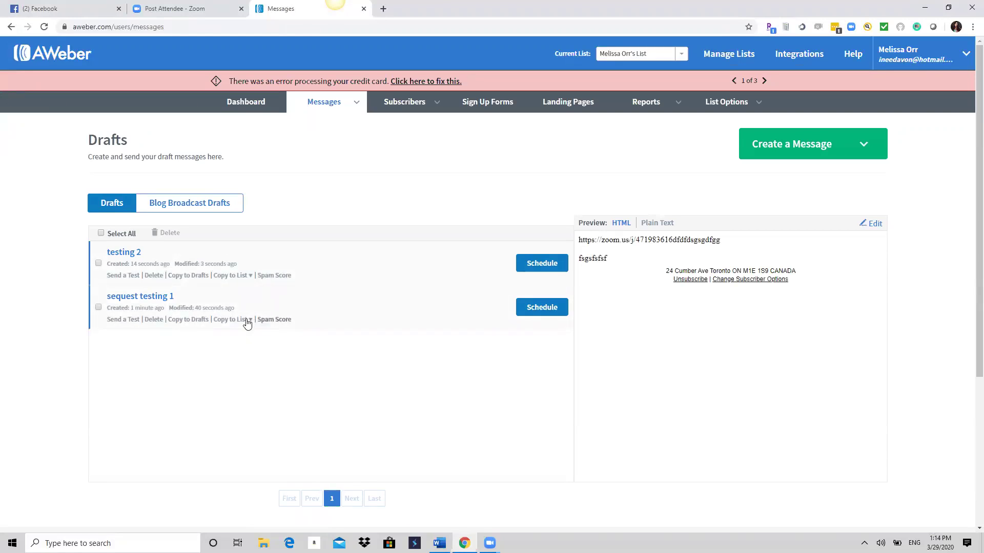
Copy the 'sequest testing 1' draft and save the copy with subject 'sequest testing 3'.
click(202, 319)
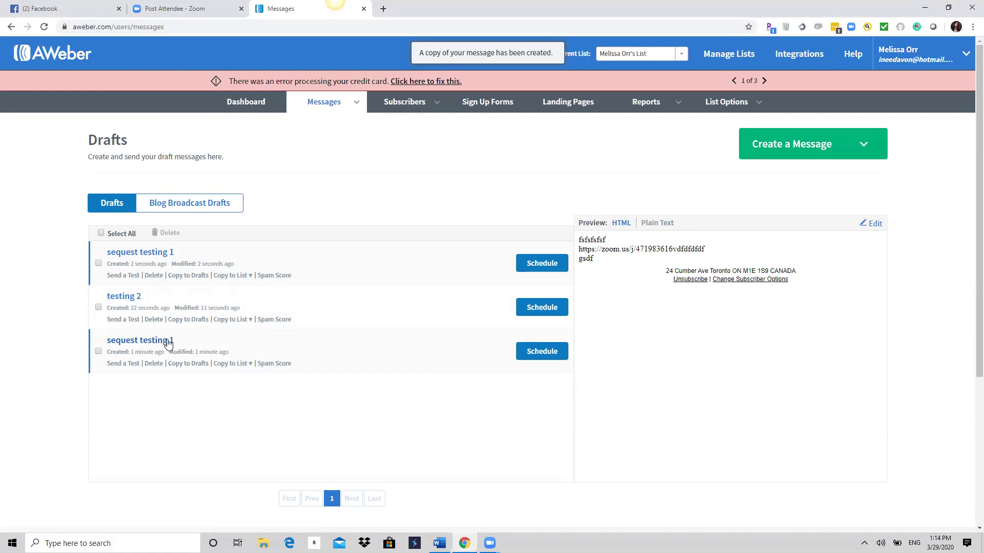
click(870, 226)
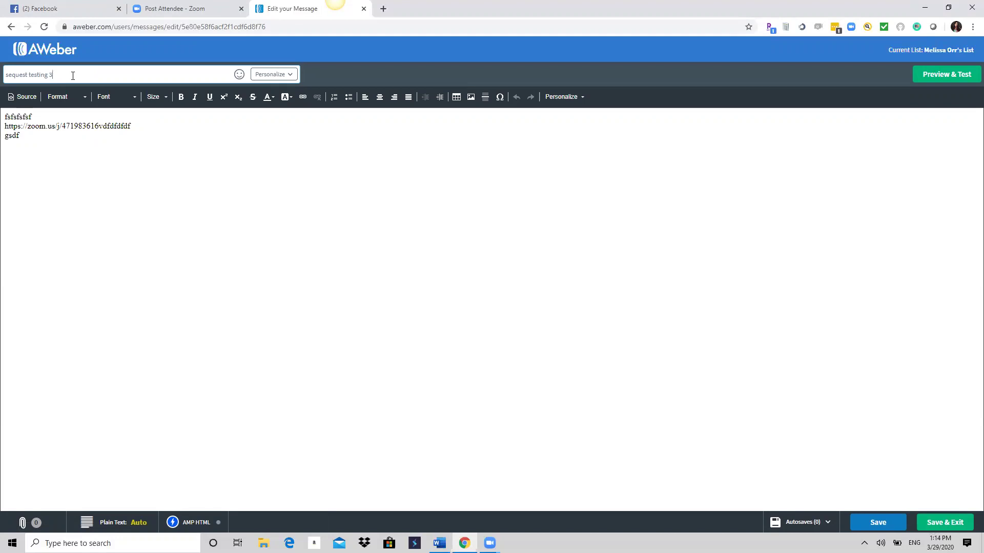
click(945, 523)
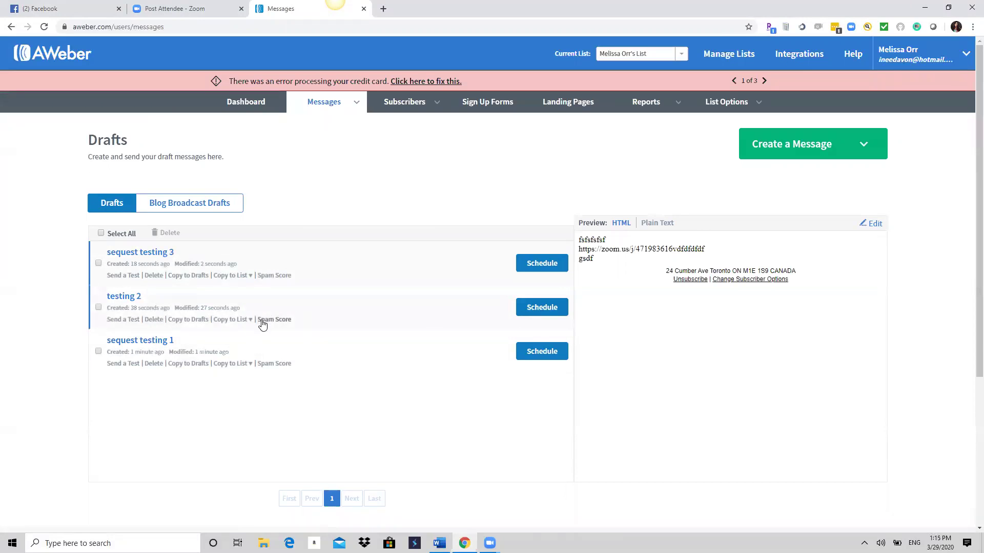
Delete the 'testing 2' draft.
click(98, 308)
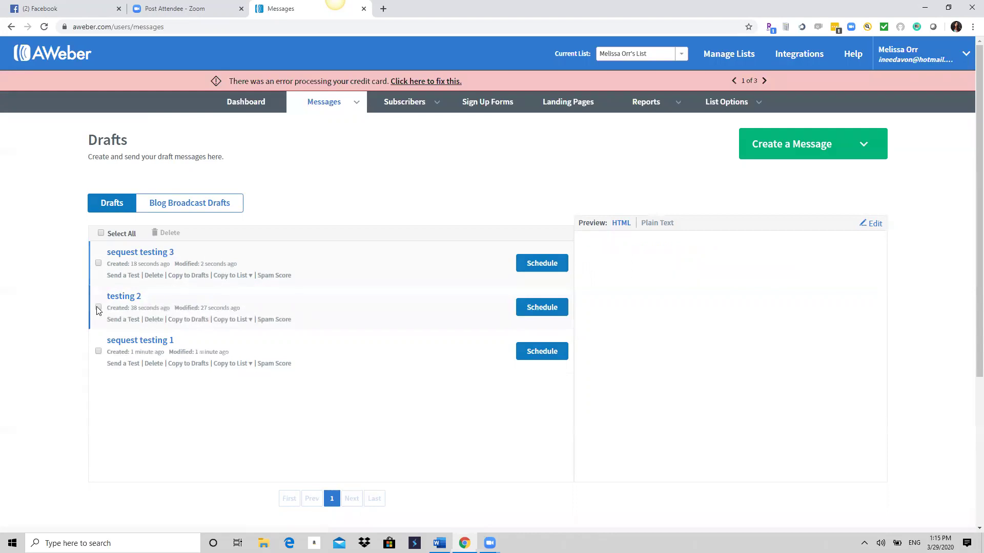
click(156, 233)
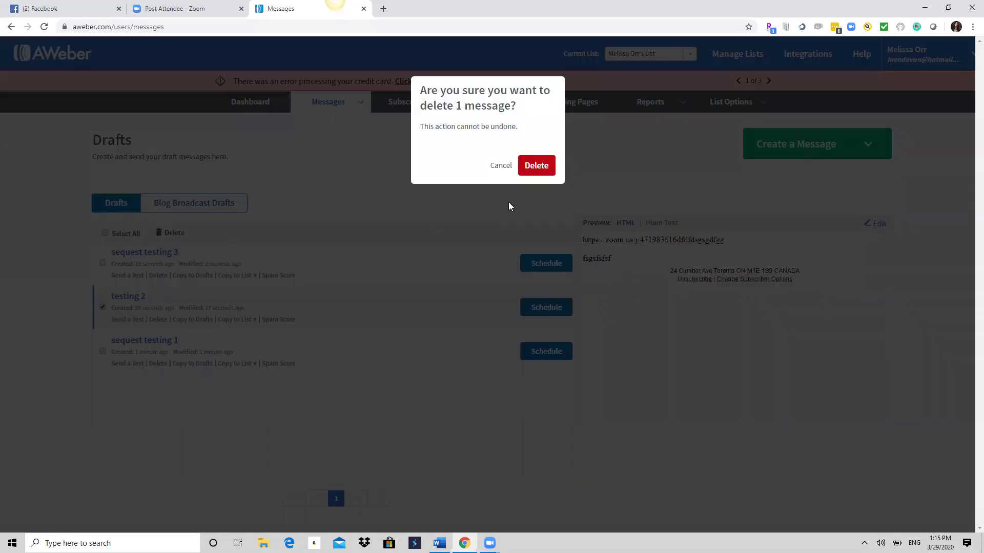
click(537, 165)
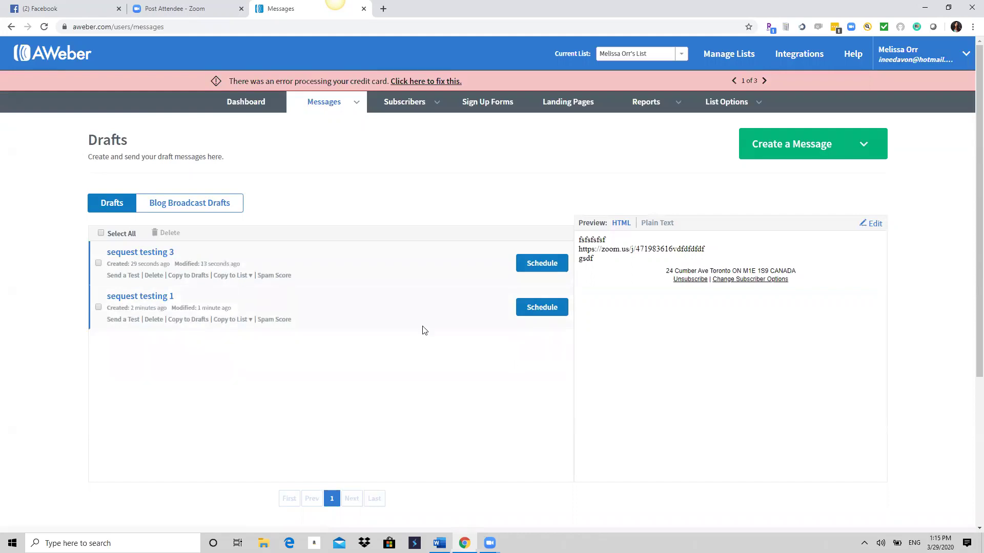
Copy the draft again and save the copy with subject 'sequest testing 2'.
click(193, 320)
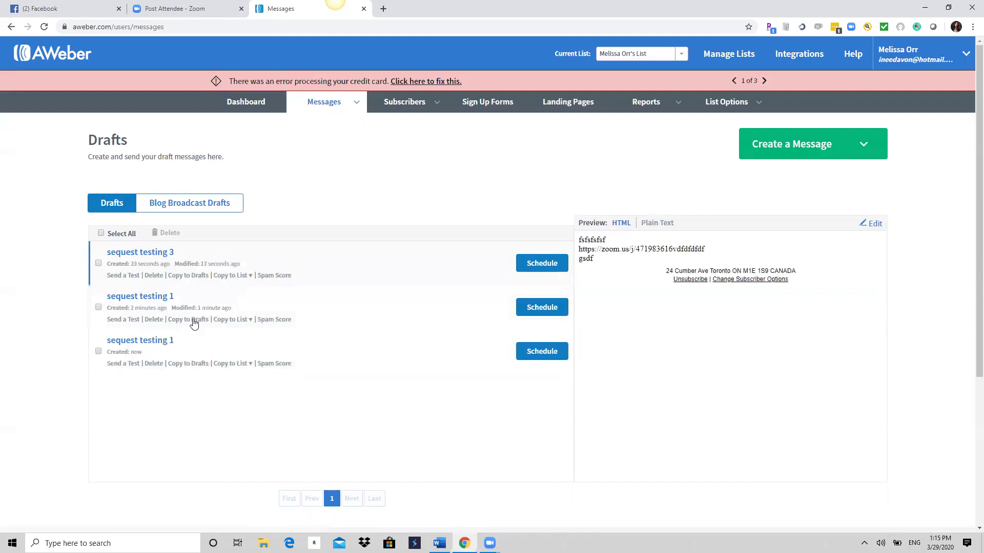
click(871, 223)
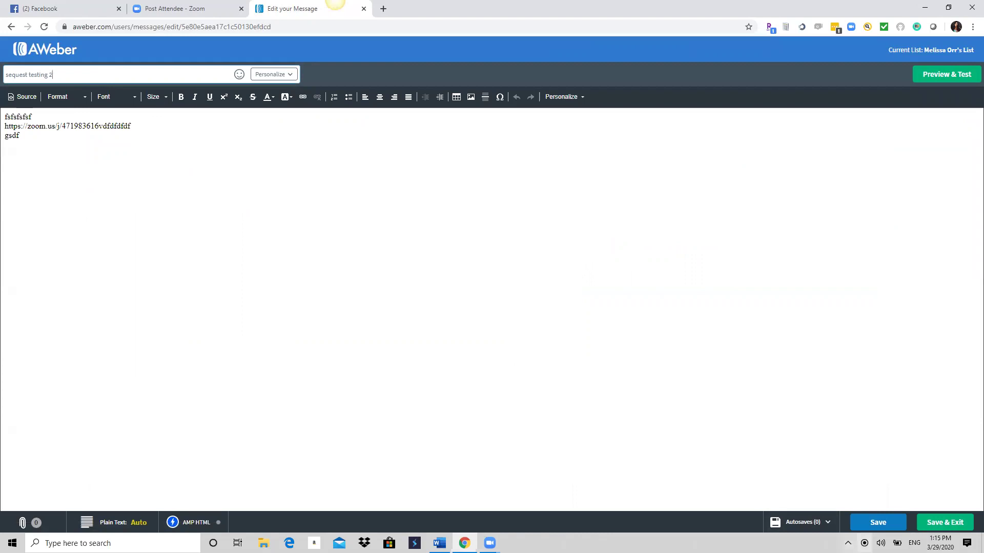
click(944, 522)
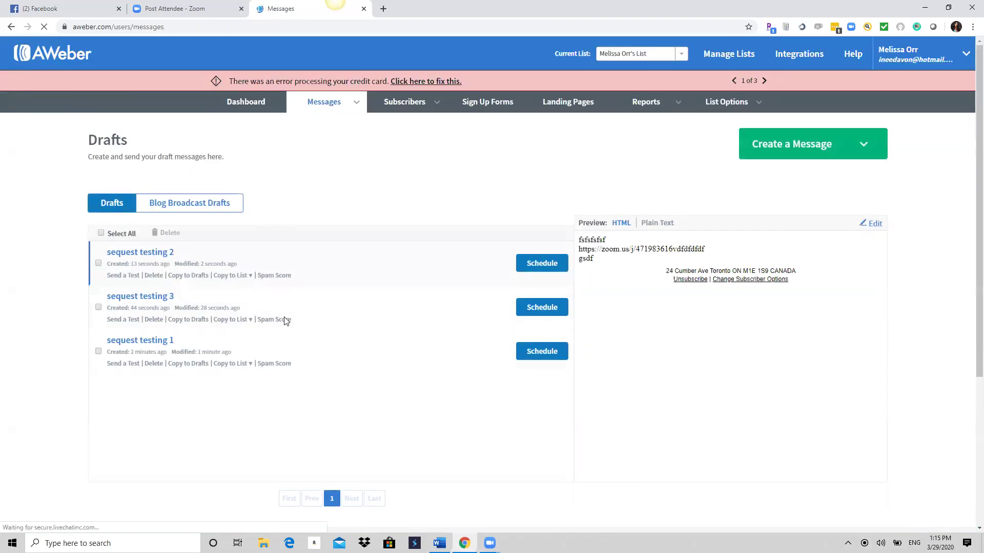
Make one more copy and save it with subject 'sequest testing 4'.
click(190, 364)
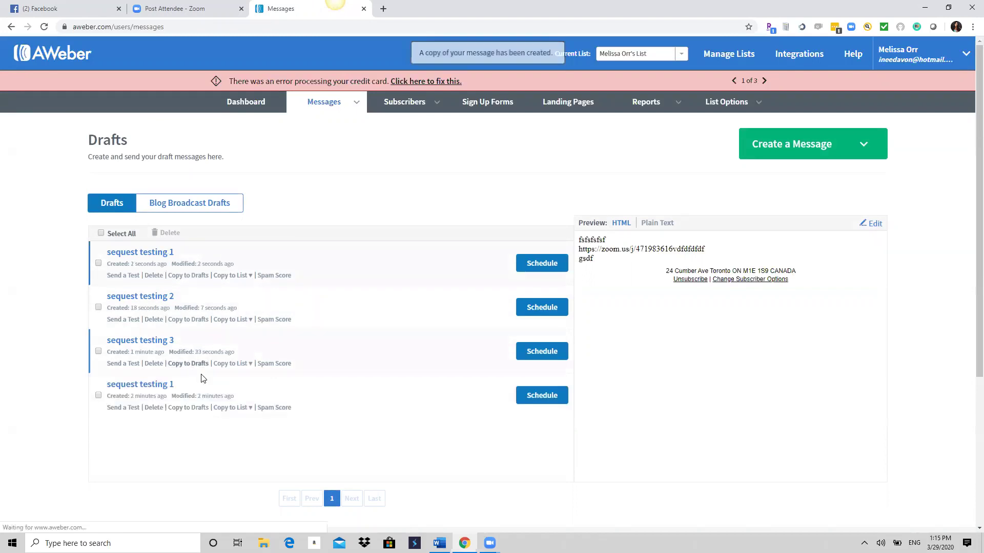
click(875, 224)
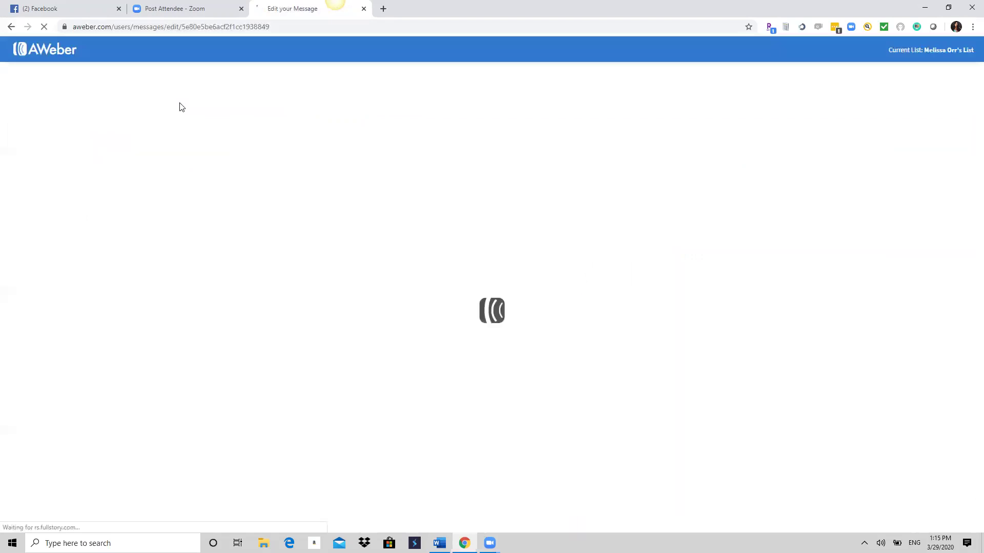
click(78, 75)
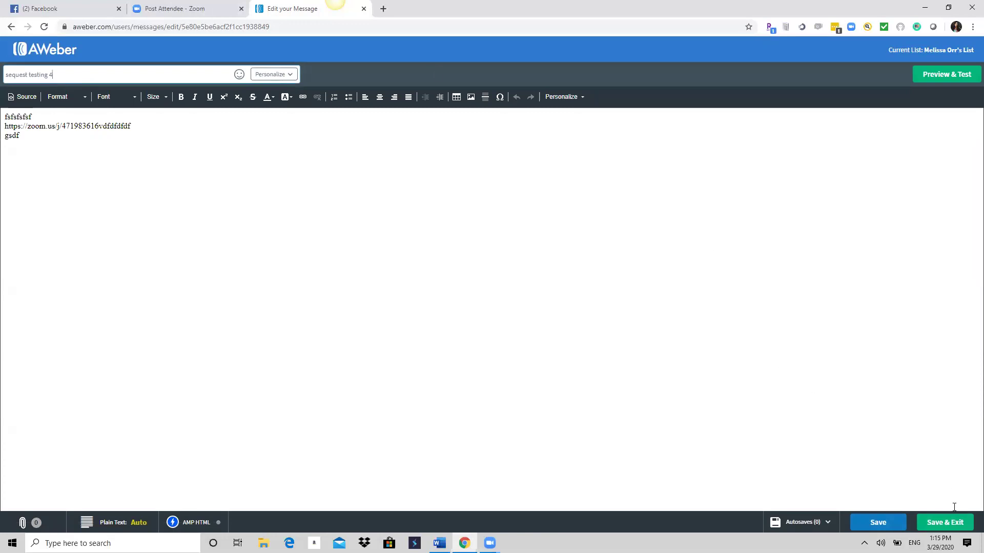
click(946, 525)
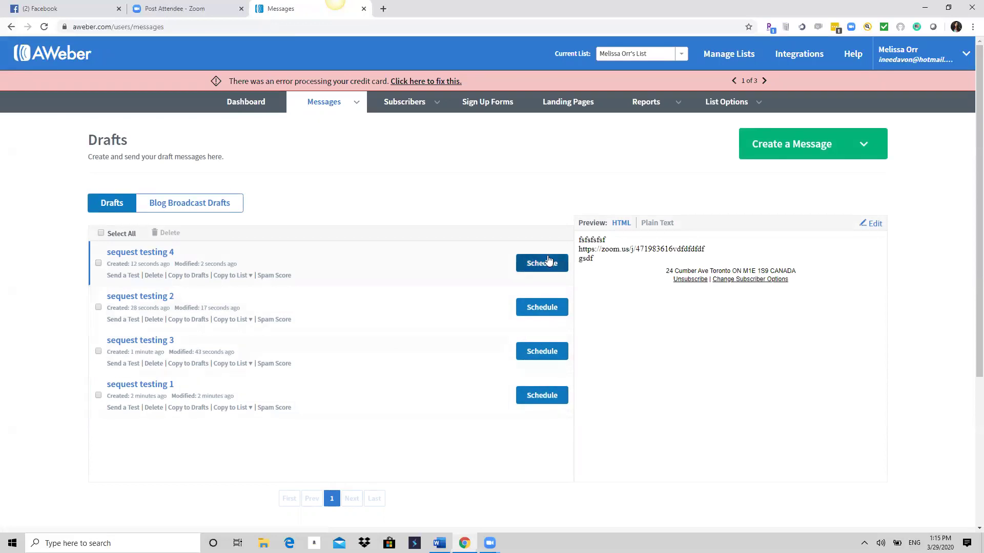
click(530, 399)
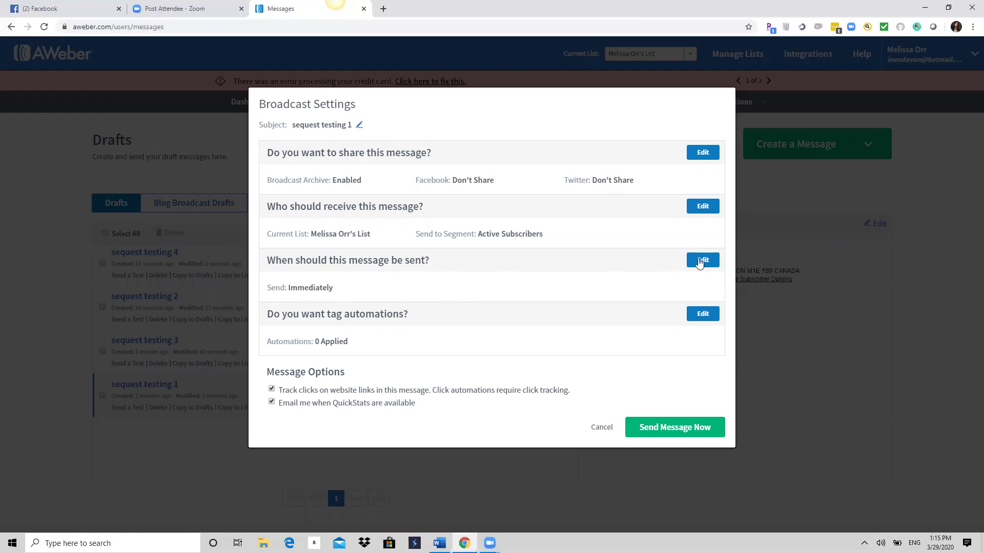
drag(359, 296, 286, 297)
click(293, 297)
click(703, 261)
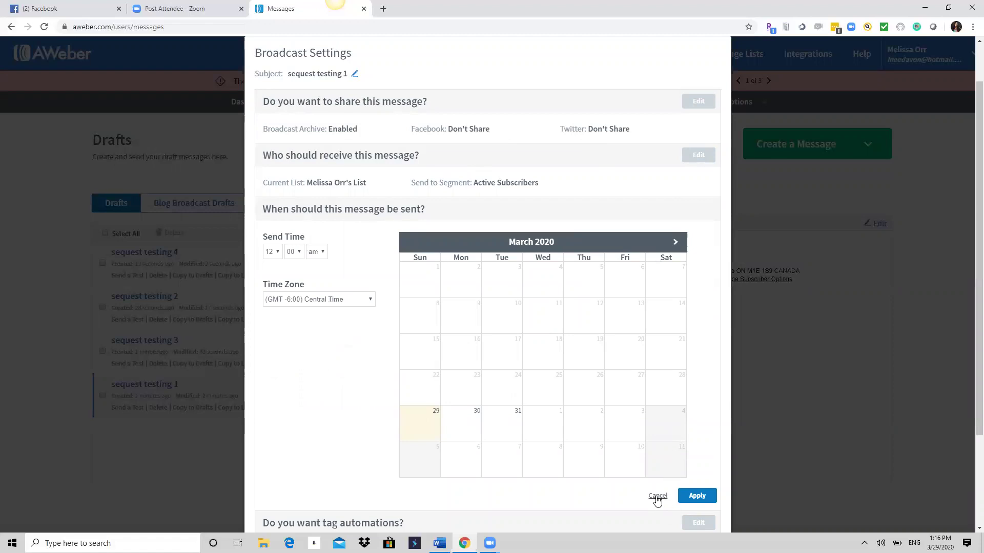
click(657, 497)
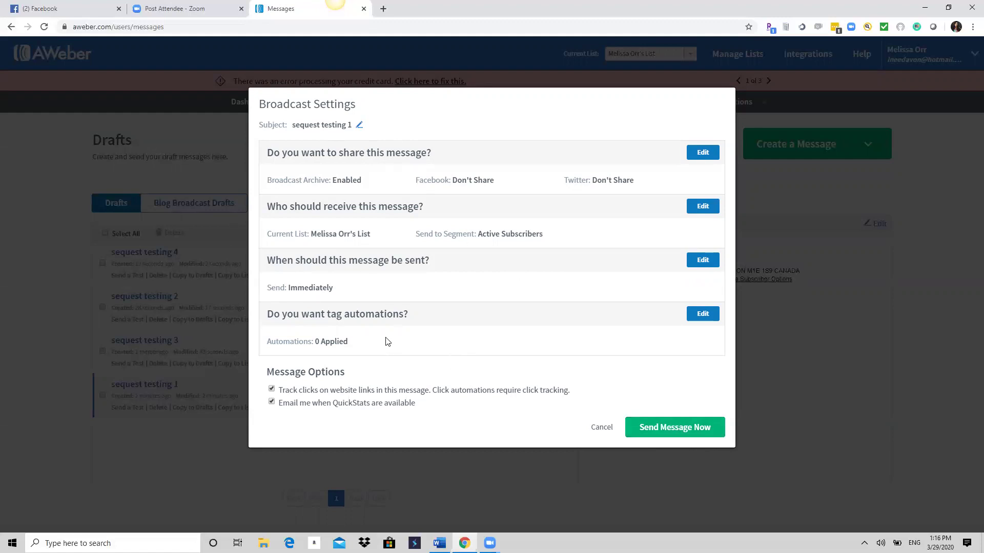
click(655, 431)
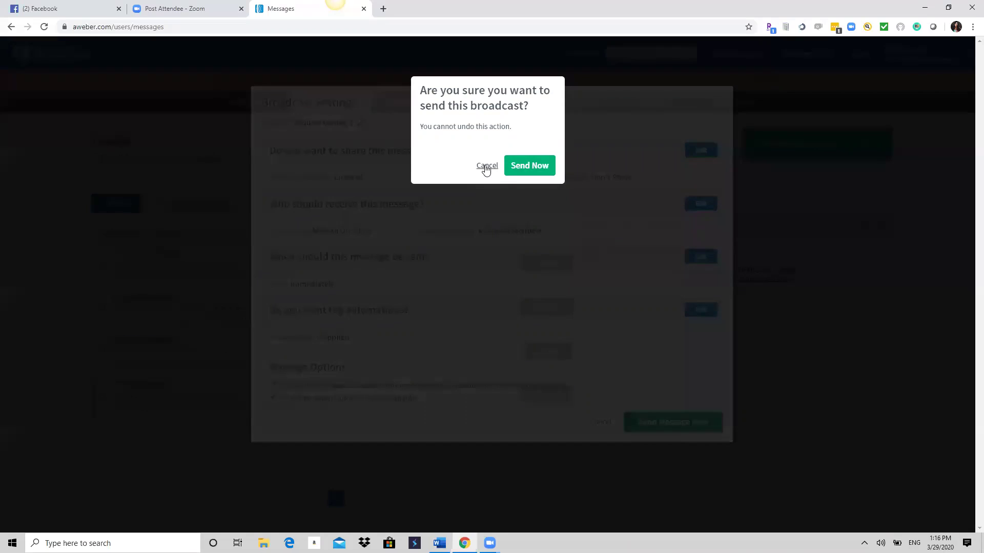
click(486, 166)
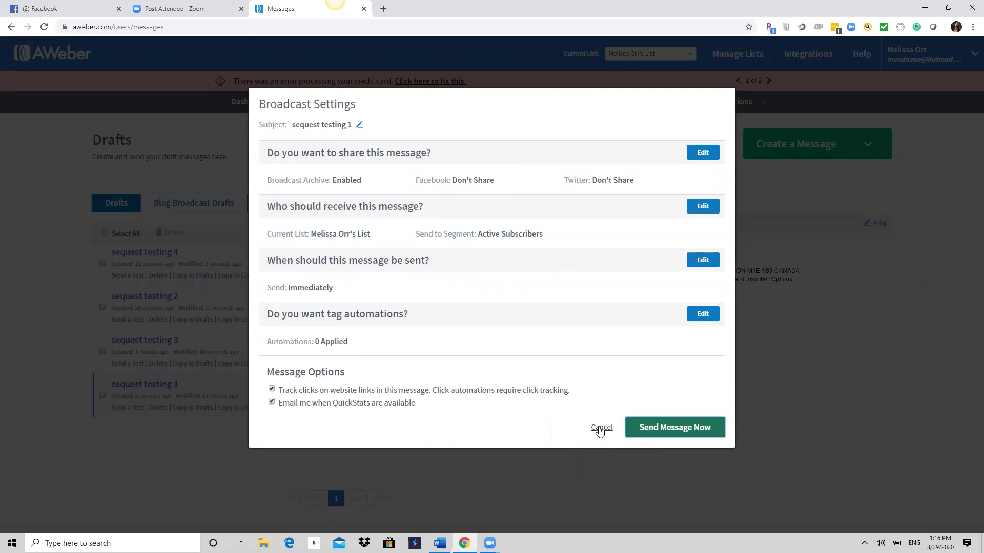
click(601, 428)
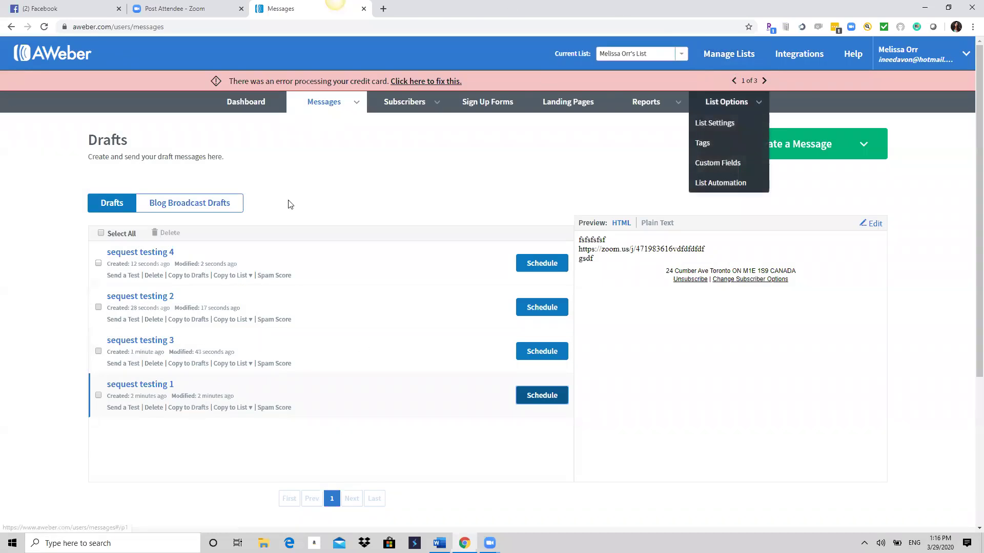
From Manage Lists, start creating a new list and get past the company details step.
mouse_move(727, 102)
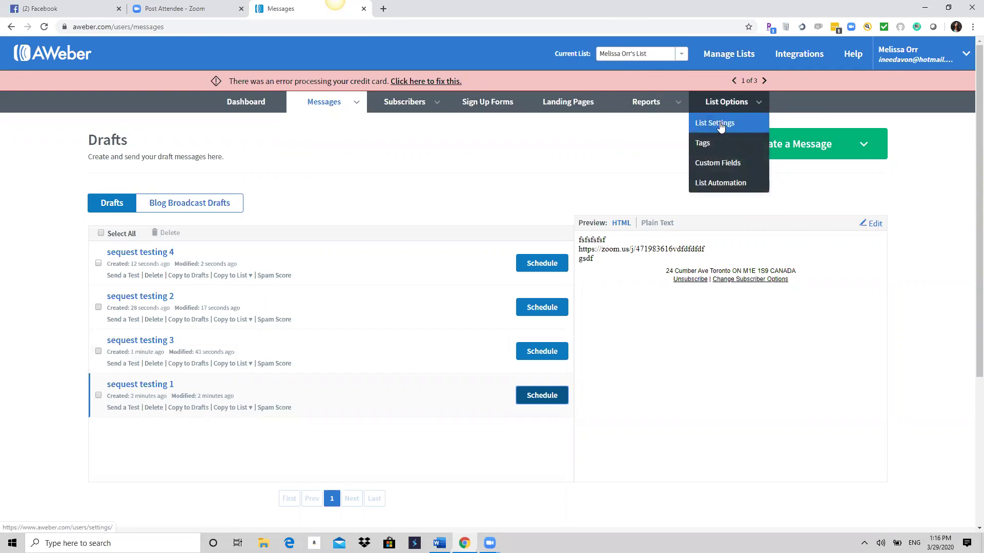
click(727, 56)
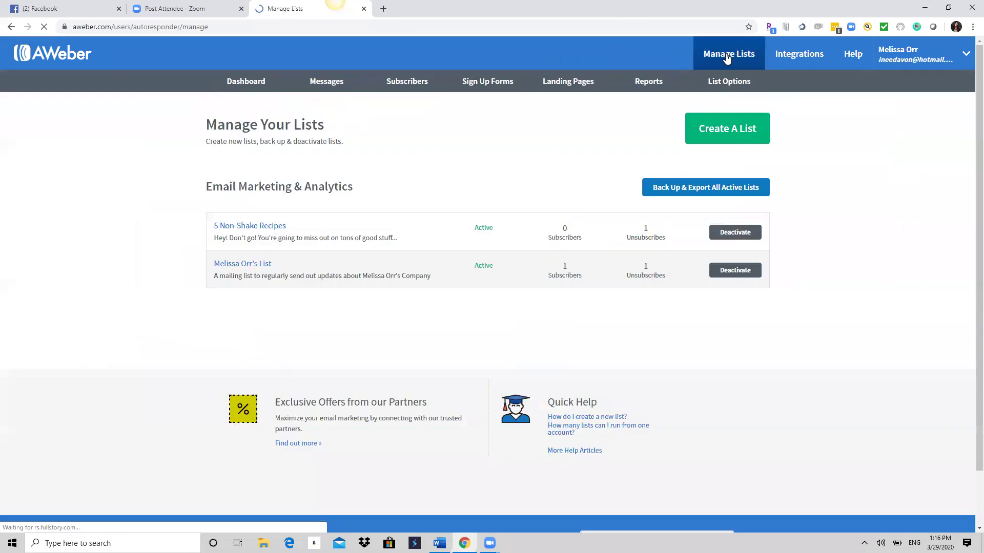
click(726, 147)
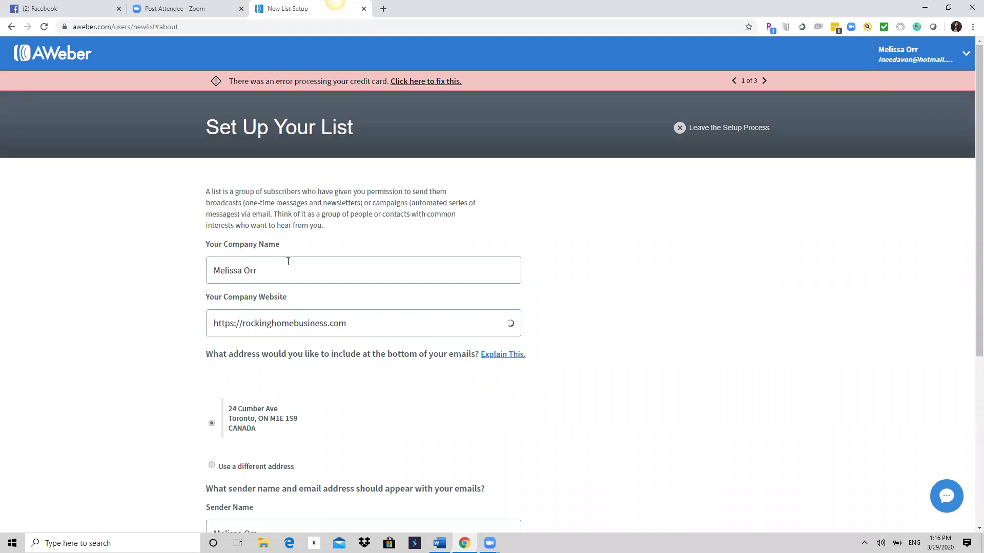
scroll(290, 251, down, 5)
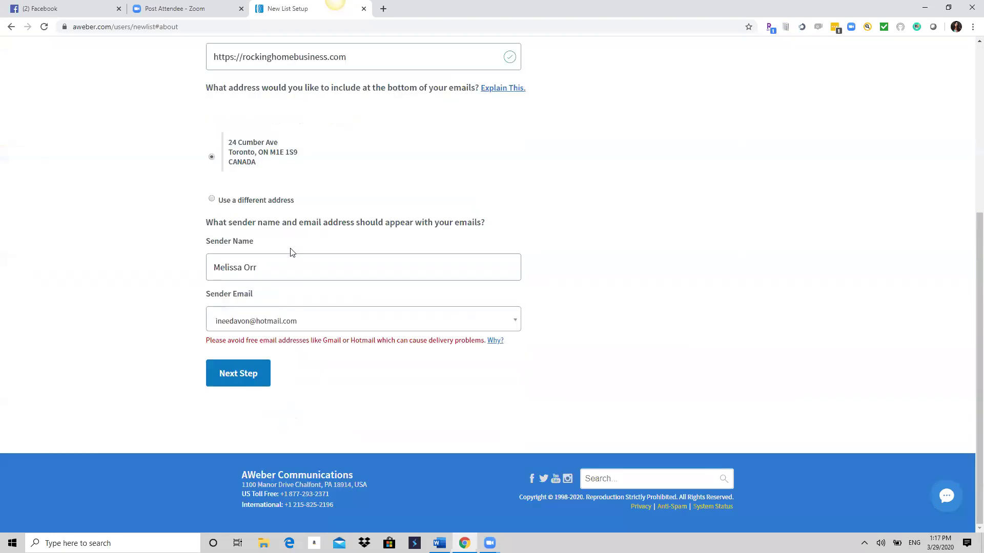
click(241, 377)
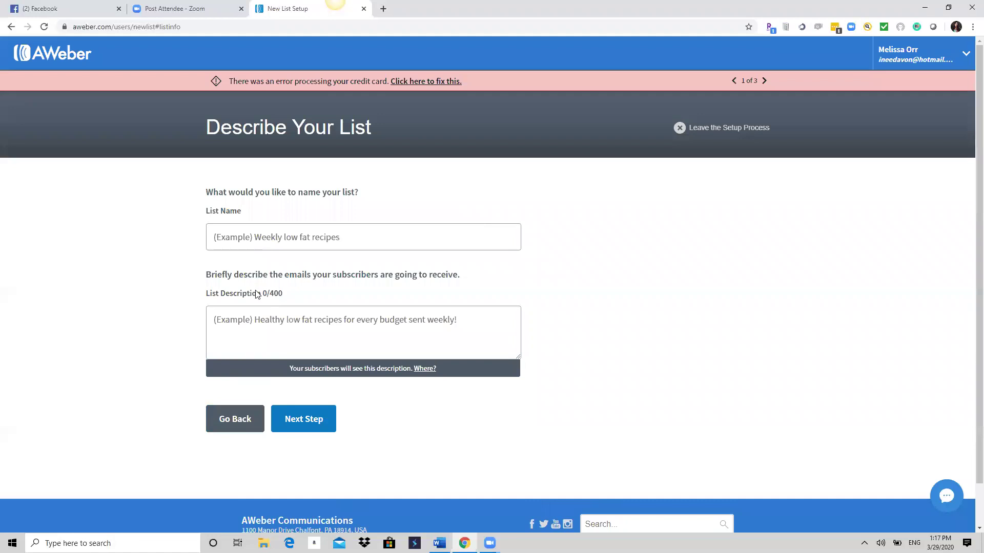
Name the list 'sequence testing' and describe it as 'dont forget to delete me'.
click(245, 237)
text(tes)
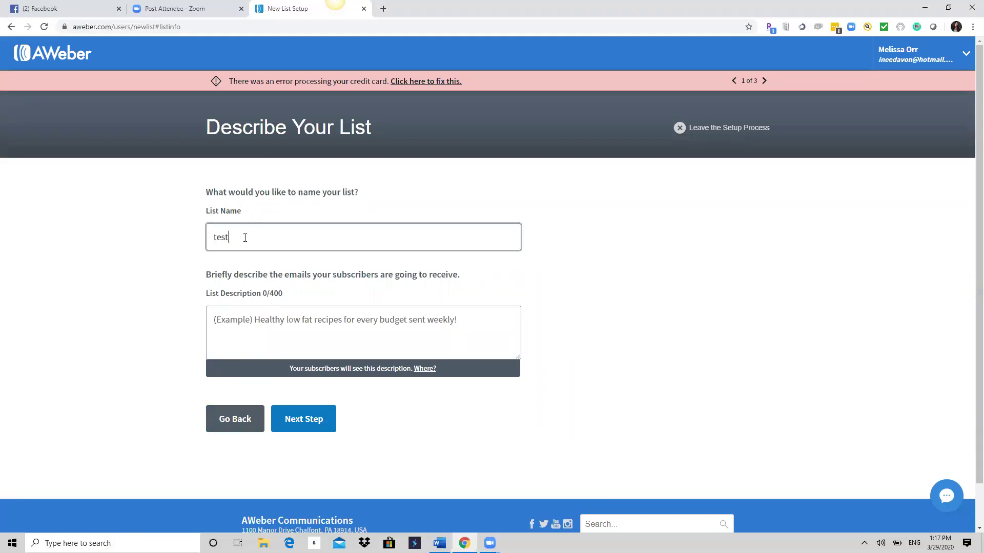
text(t)
key(ctrl+a)
text(s)
click(274, 335)
text(dont )
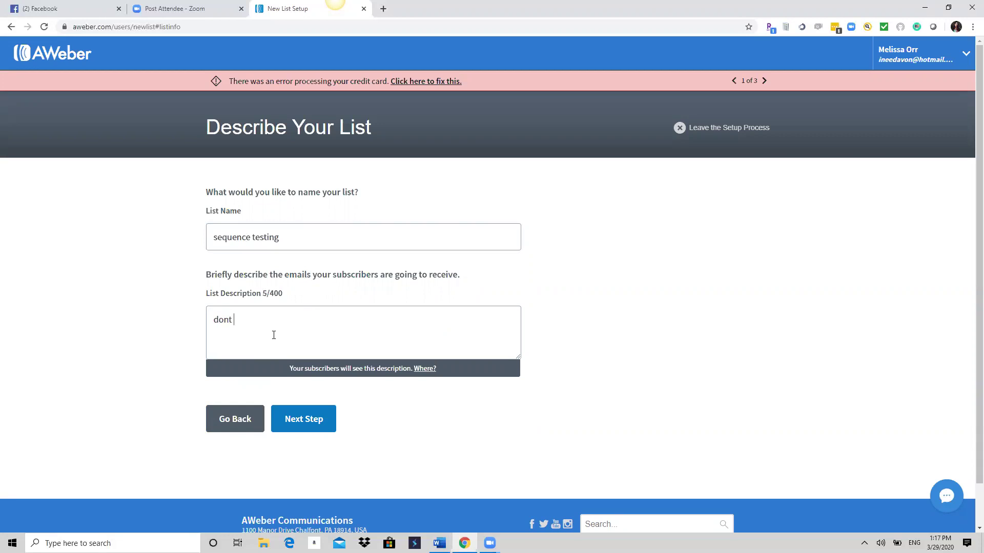
text(forget to delete me)
Approve the confirmation message to create the list.
click(307, 426)
scroll(353, 393, down, 3)
scroll(354, 394, down, 3)
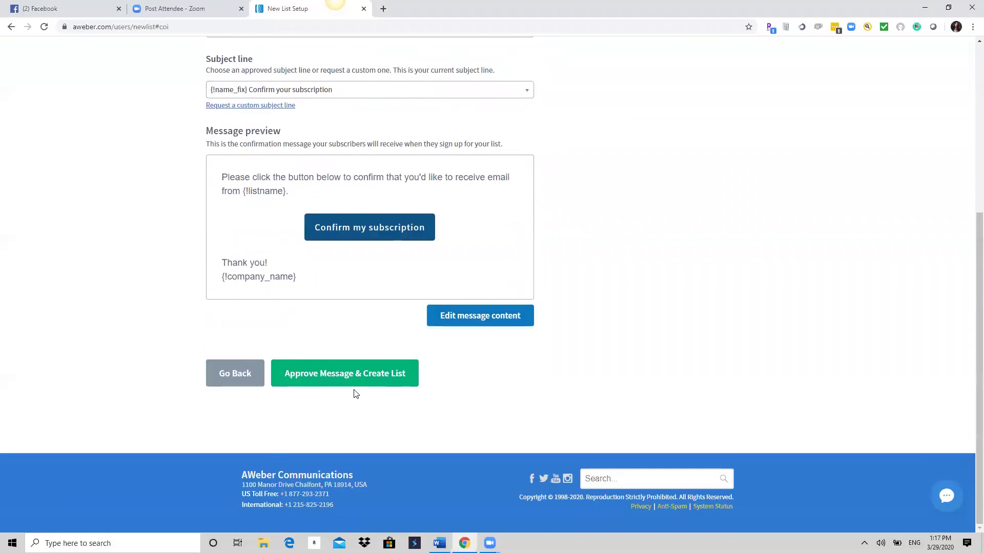
click(352, 377)
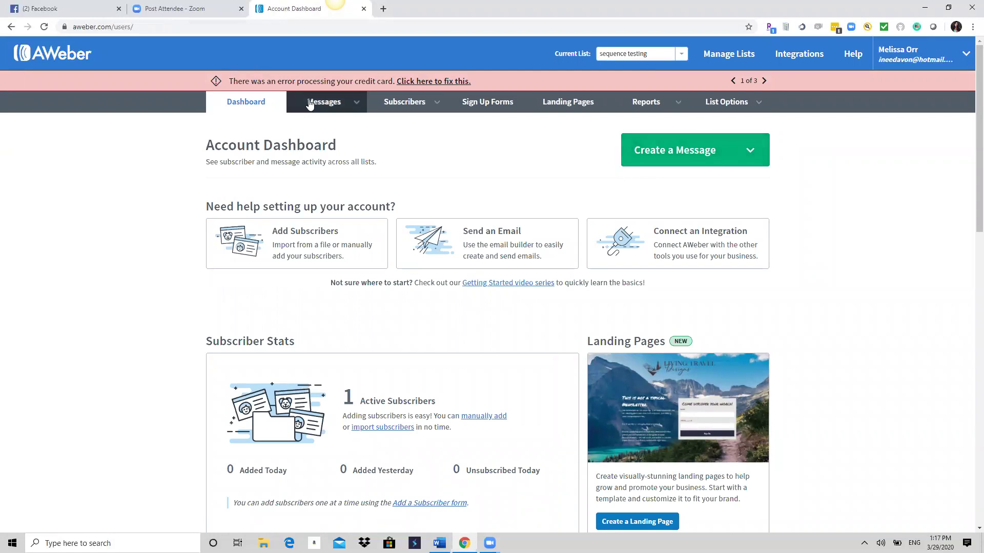
Open the sequence testing list's Drafts, view Blog Broadcast Drafts, and open the Create a Message menu.
mouse_move(311, 104)
click(301, 125)
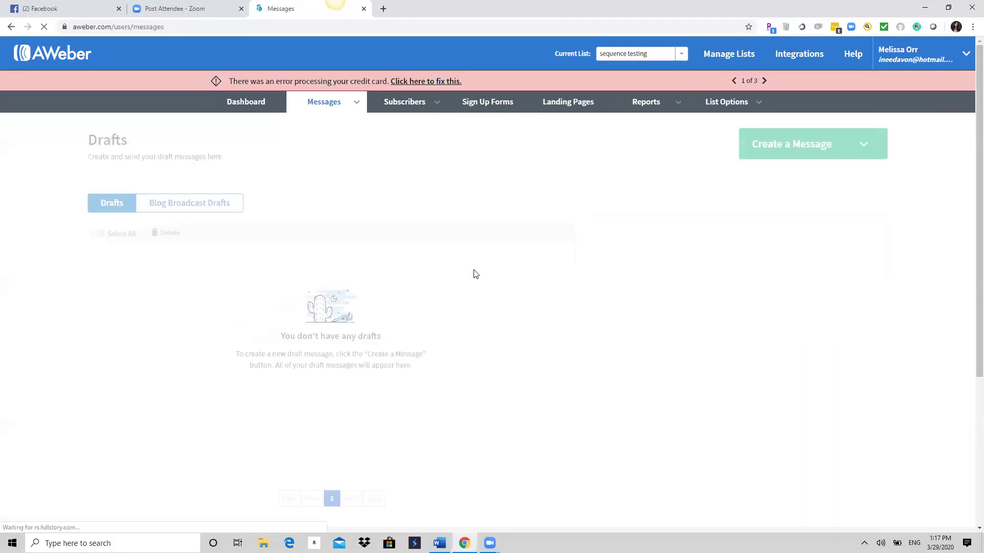
mouse_move(349, 101)
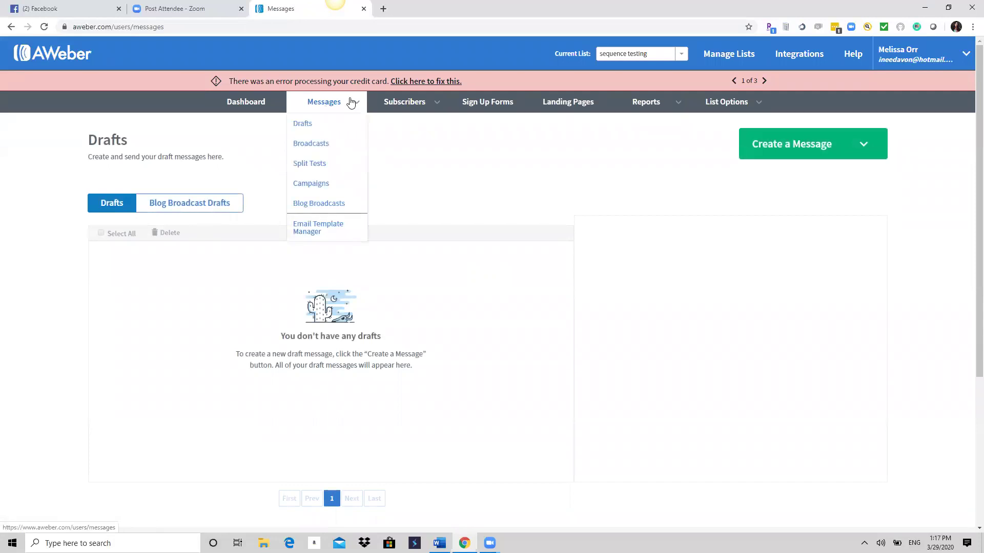
click(314, 127)
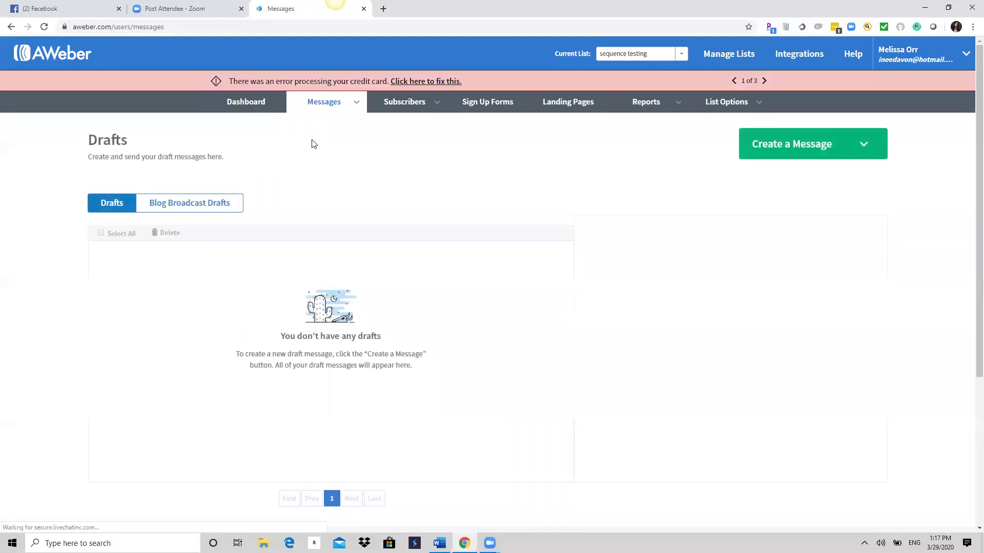
scroll(385, 257, down, 4)
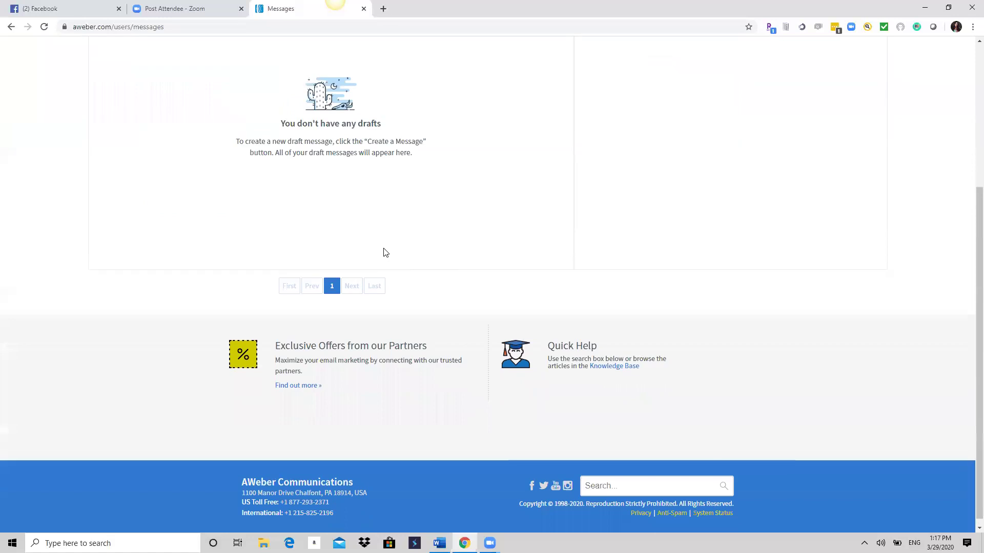
scroll(384, 253, up, 4)
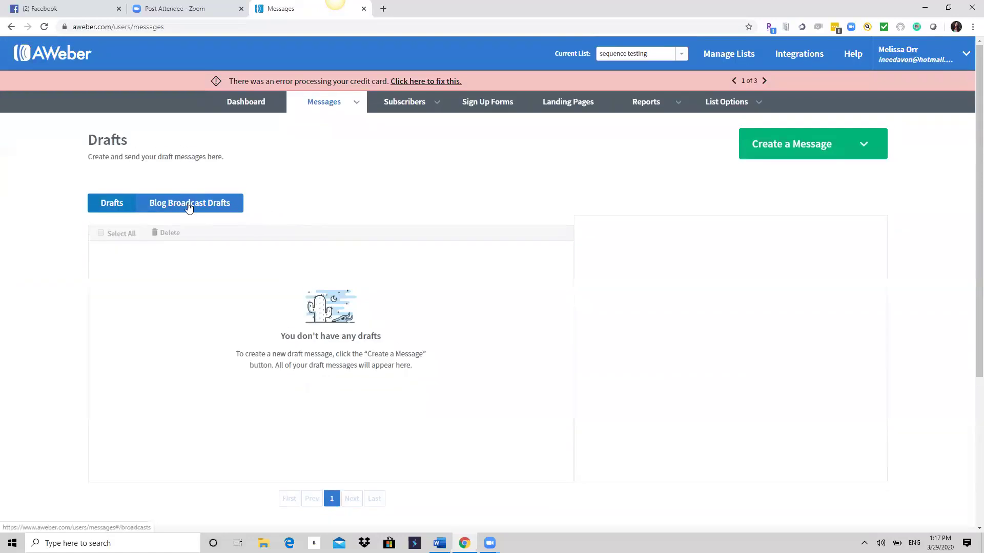
click(189, 205)
click(789, 145)
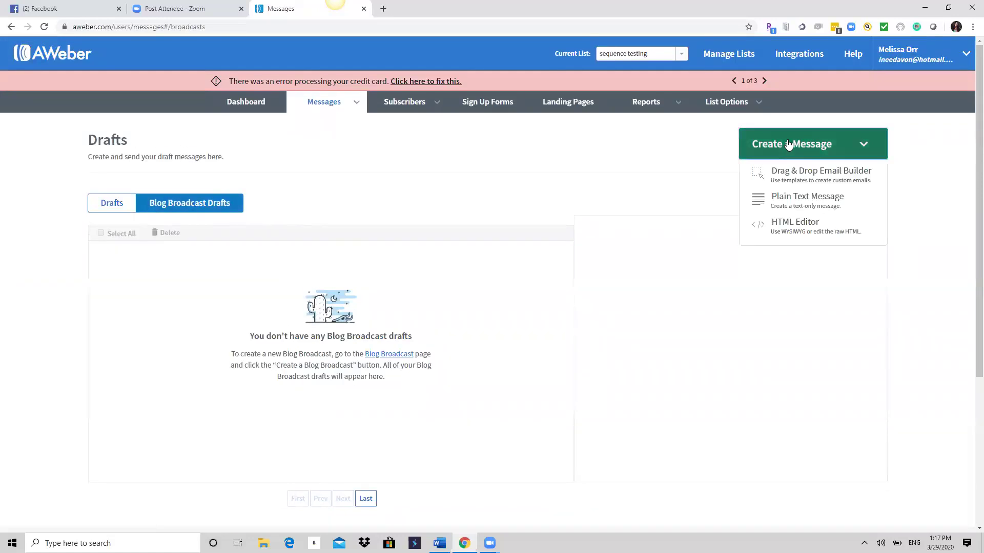
Save an HTML Editor draft with subject 'sequece testing 5' and filler body text.
click(789, 224)
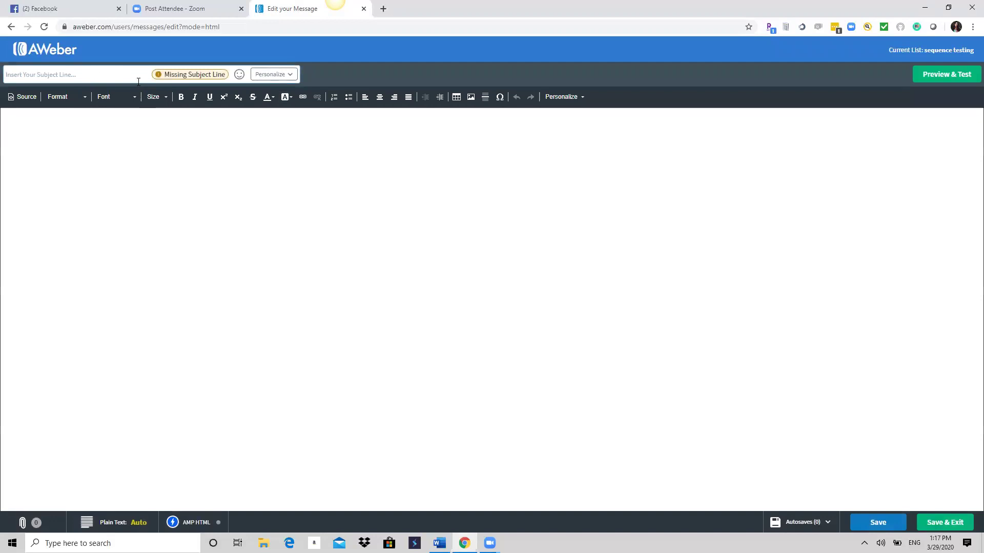
text(s)
key(BackSpace)
text(se)
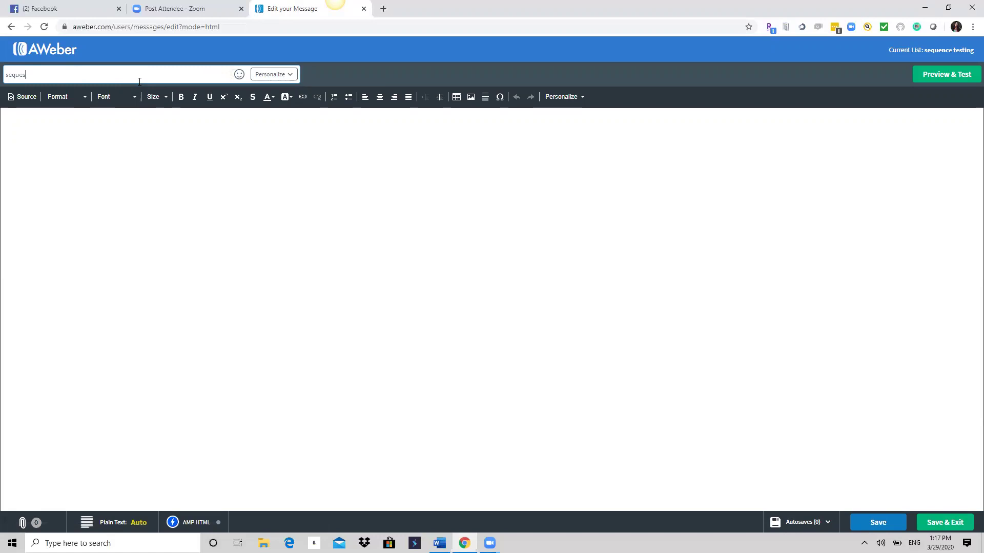
text(quece te)
text(sting 5)
text(ffdfdfd)
click(947, 524)
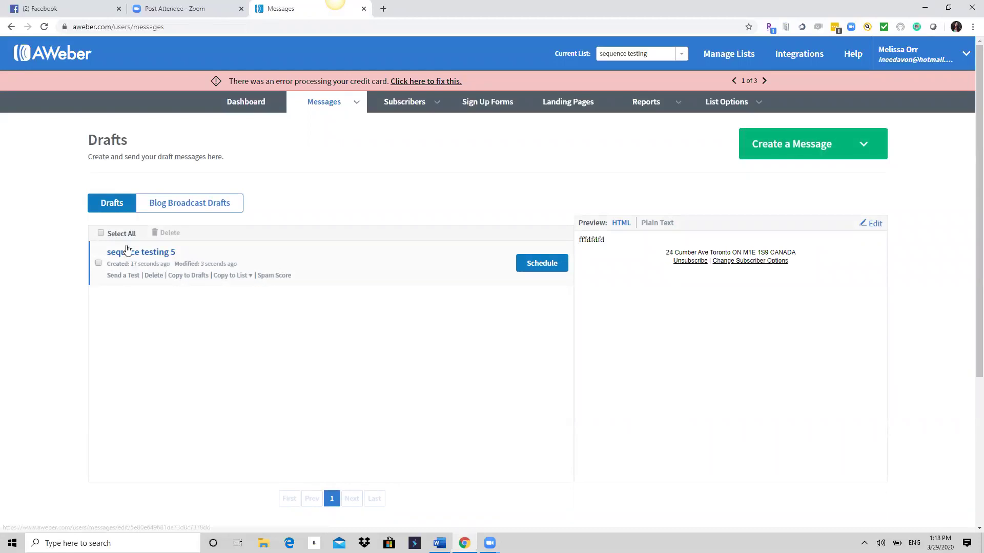
On the Drafts page, pick the original mailing list from the Current List dropdown.
mouse_move(313, 102)
click(302, 126)
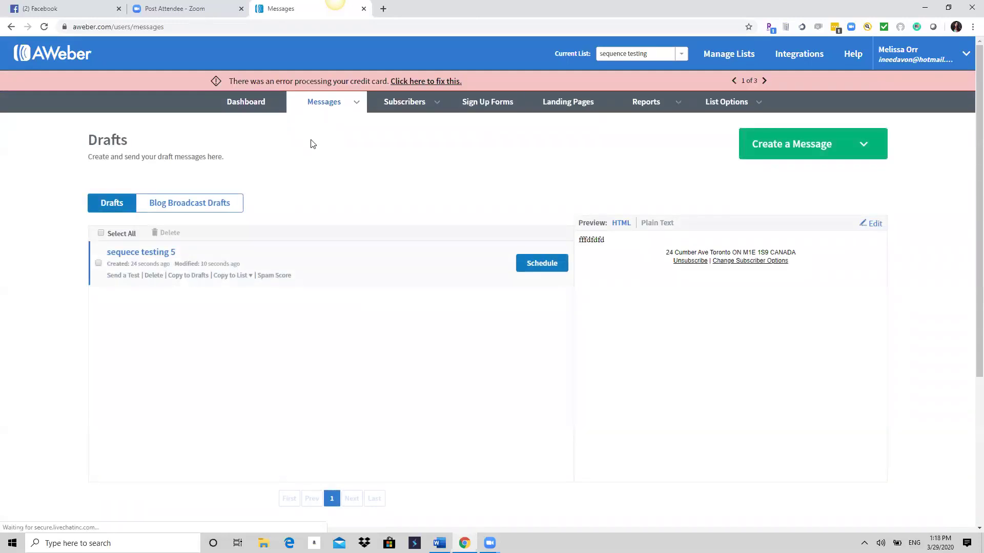
click(683, 53)
click(635, 85)
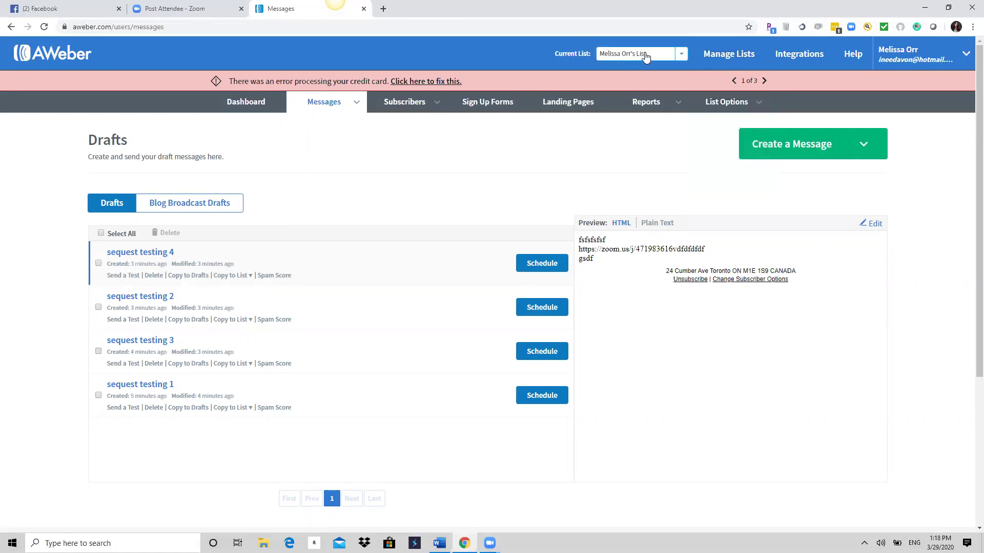
Copy sequest testing 4, 2, 3 and 1 to the sequence testing list.
click(249, 276)
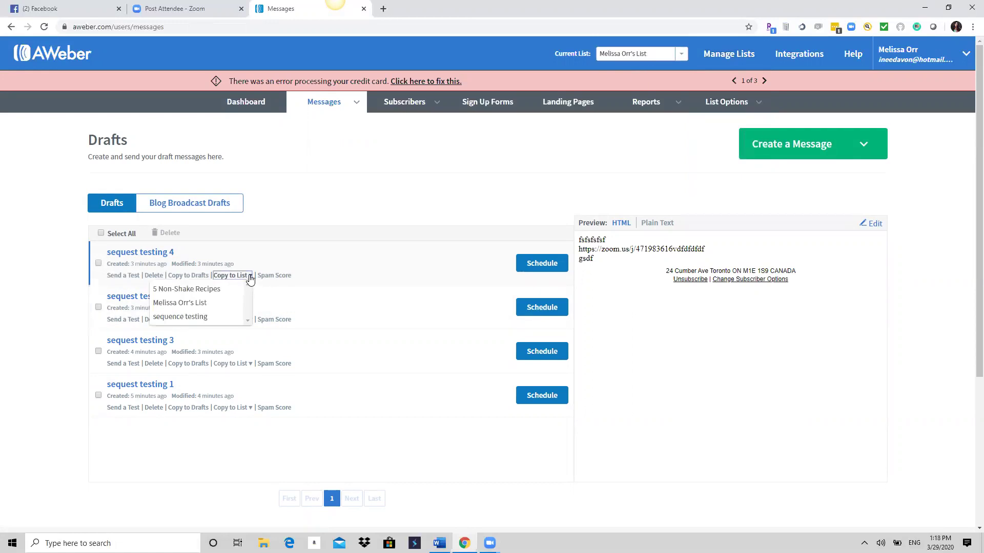
click(190, 316)
click(249, 320)
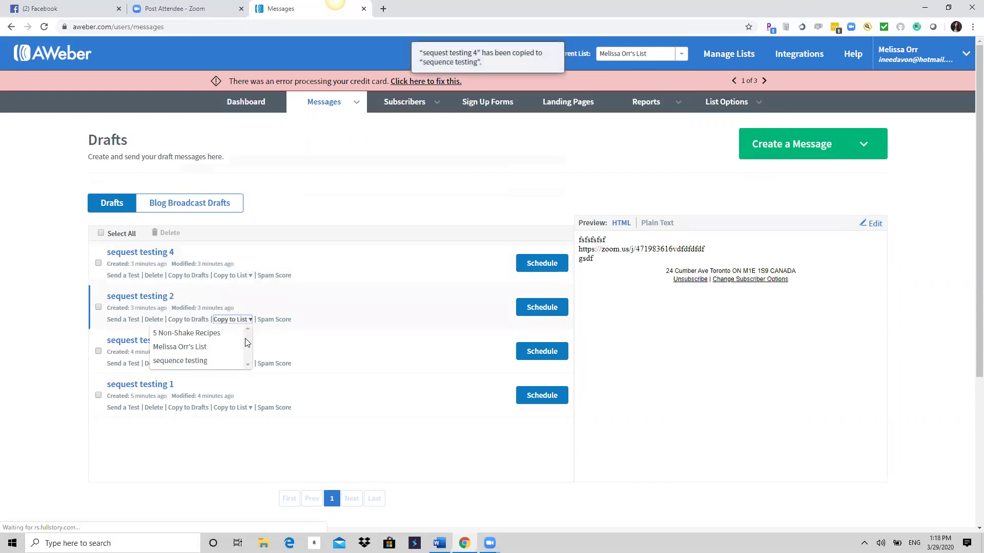
click(210, 361)
click(250, 364)
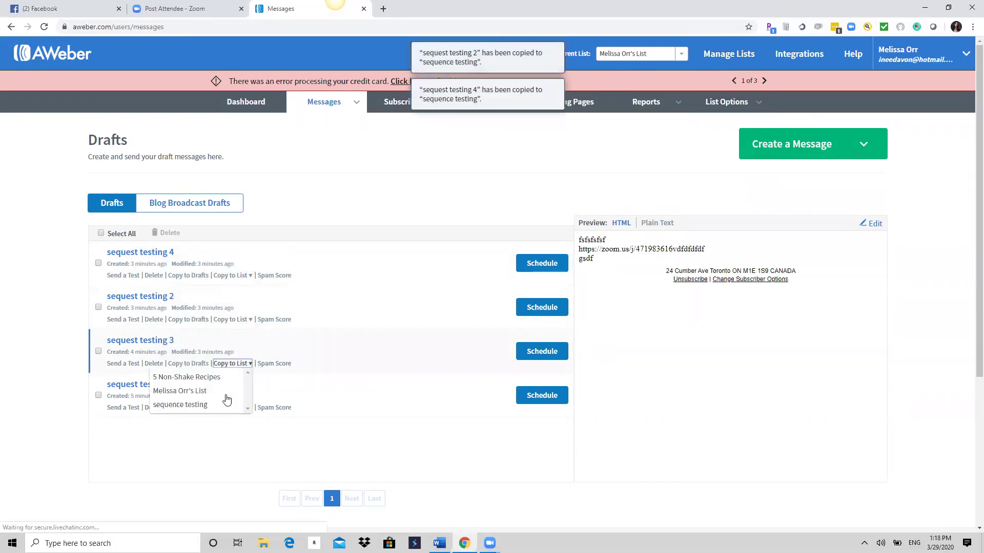
click(211, 405)
click(249, 408)
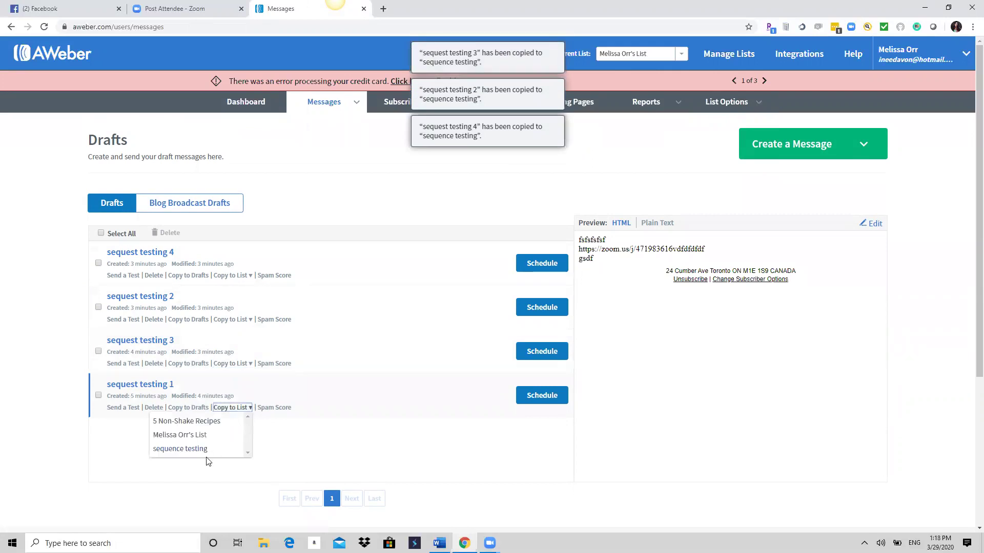
click(204, 449)
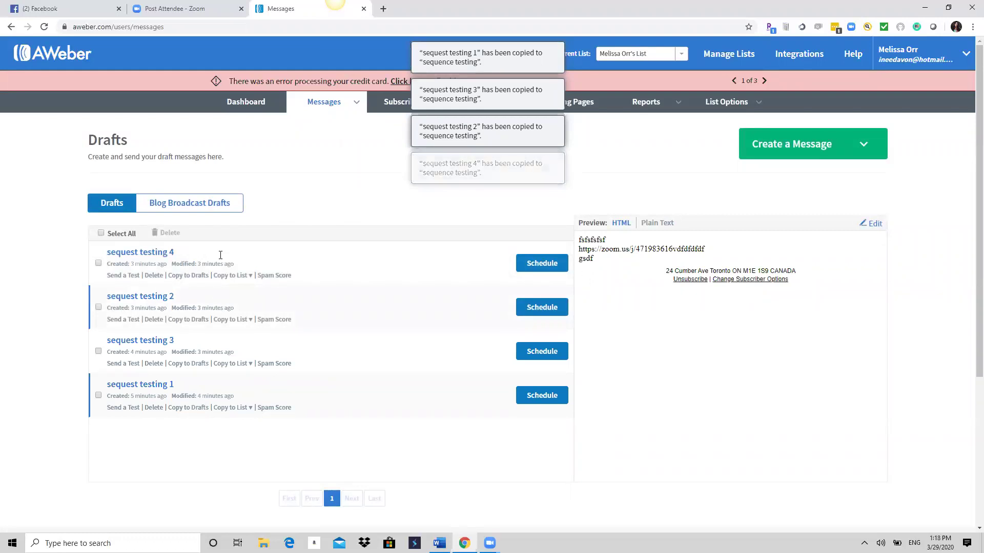
Select all four drafts and delete them from the original list.
click(102, 234)
click(167, 232)
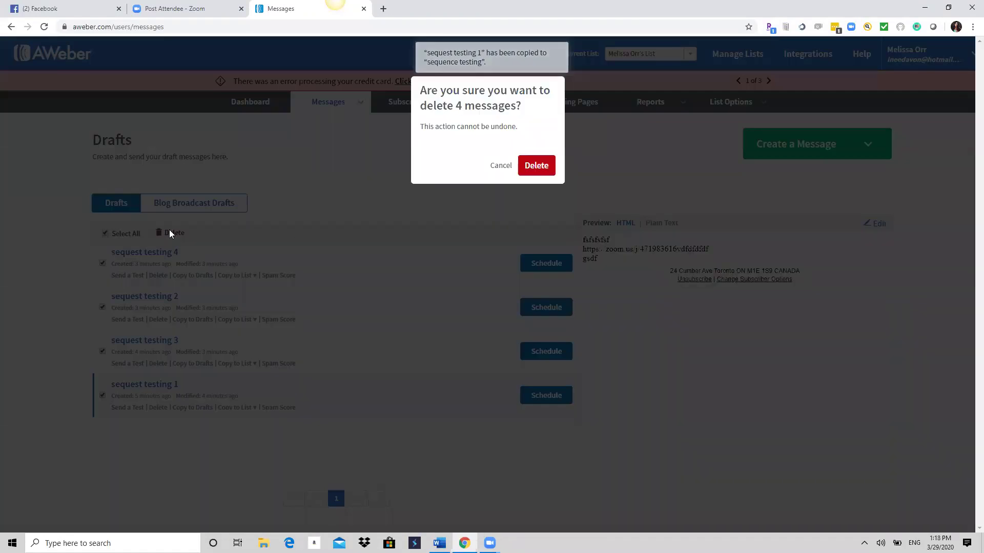
click(541, 165)
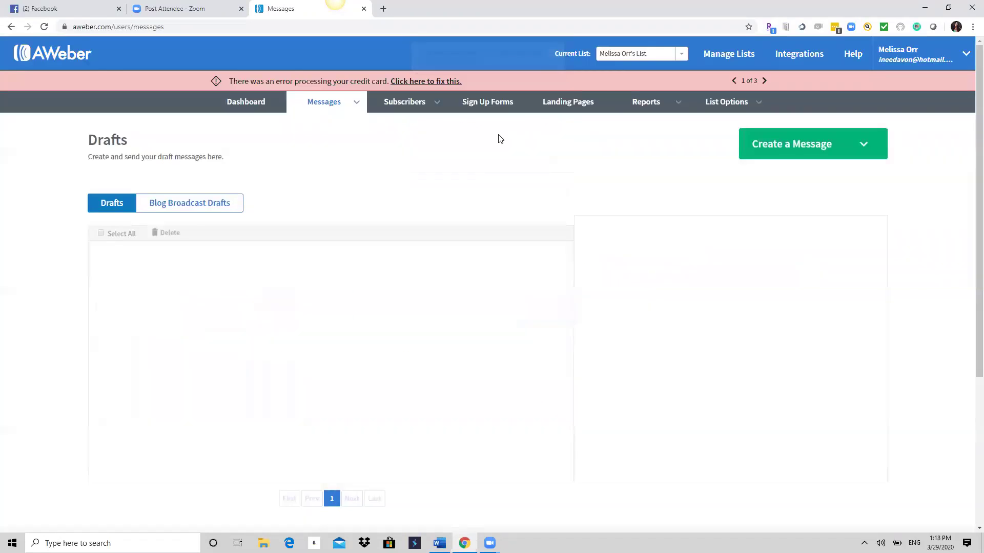
click(681, 53)
Switch the current list to sequence testing and open Broadcast Settings for sequest testing 1.
click(644, 102)
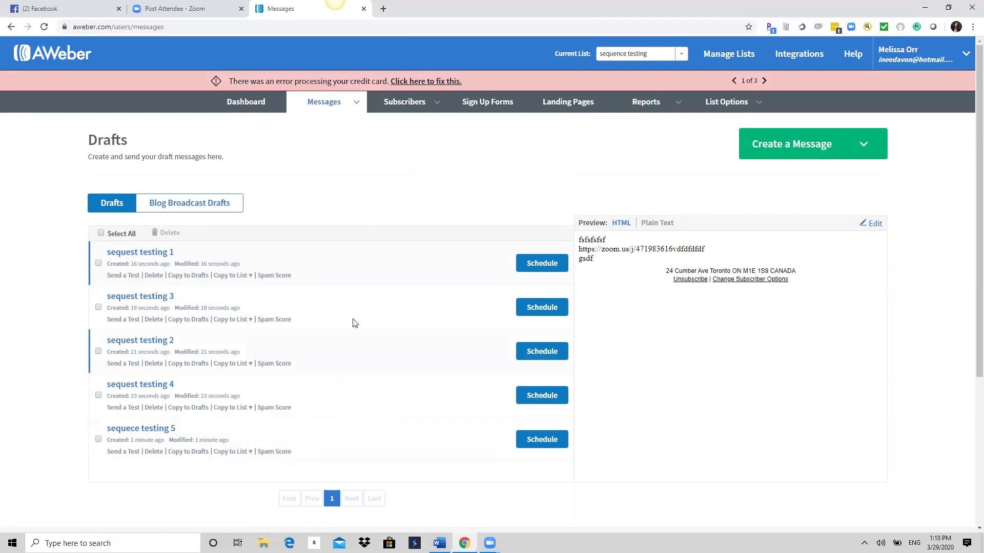
click(553, 265)
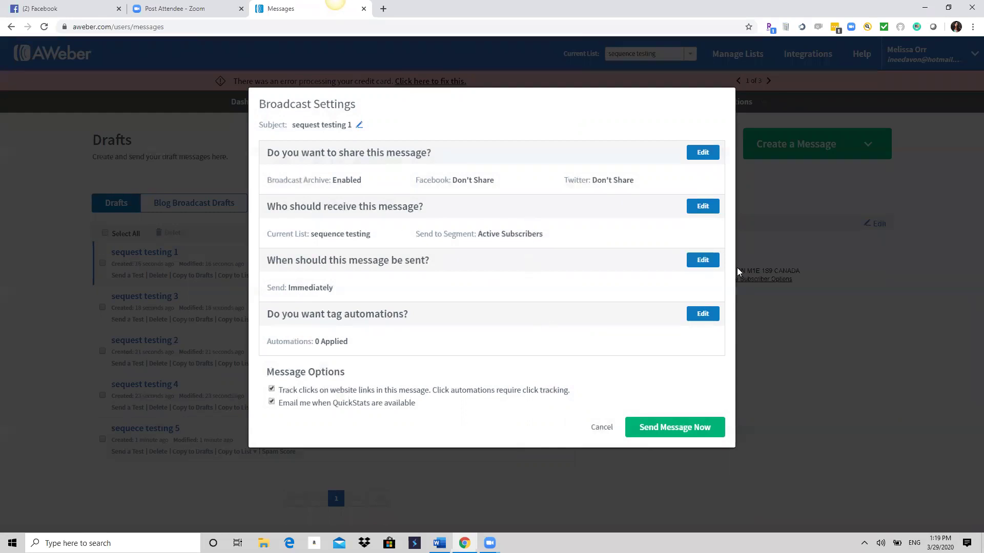
Open the send-time calendar for sequest testing 1, cancel the change, and close Broadcast Settings unsent.
click(704, 260)
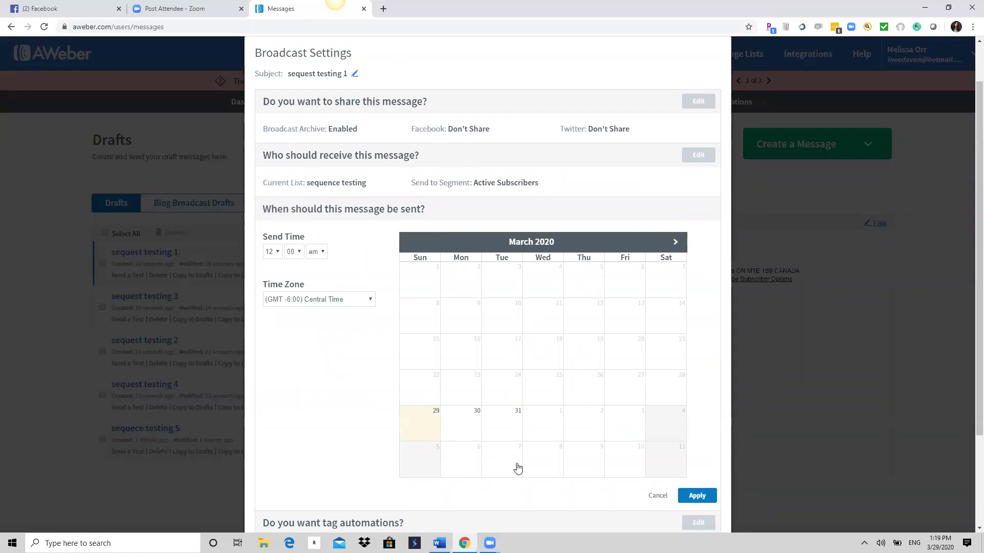
scroll(634, 310, down, 1)
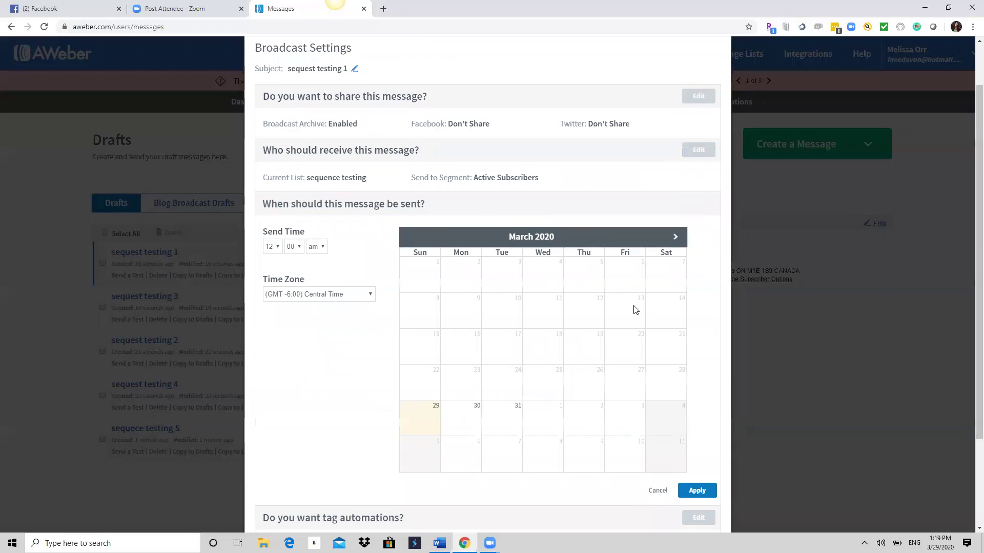
scroll(635, 309, down, 3)
scroll(631, 308, up, 4)
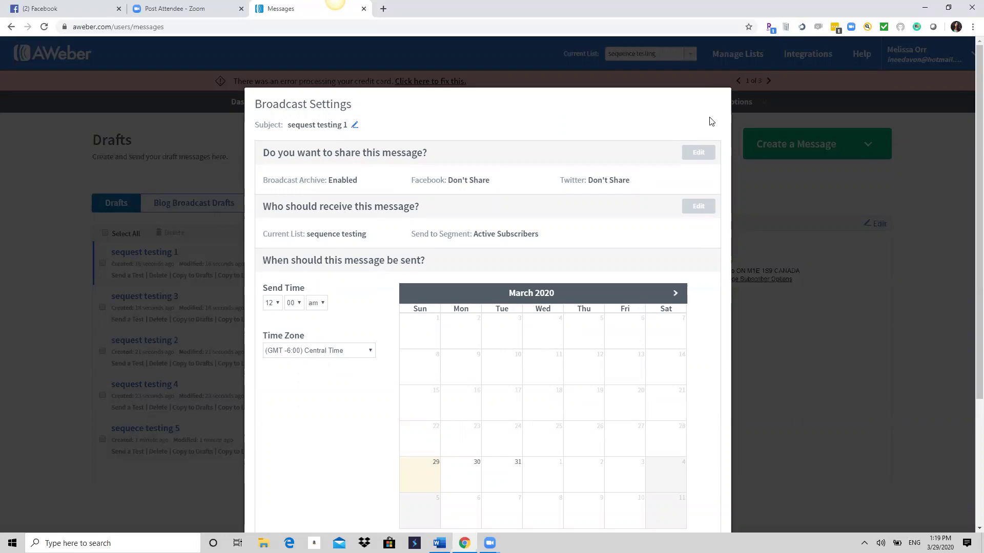
scroll(459, 105, down, 1)
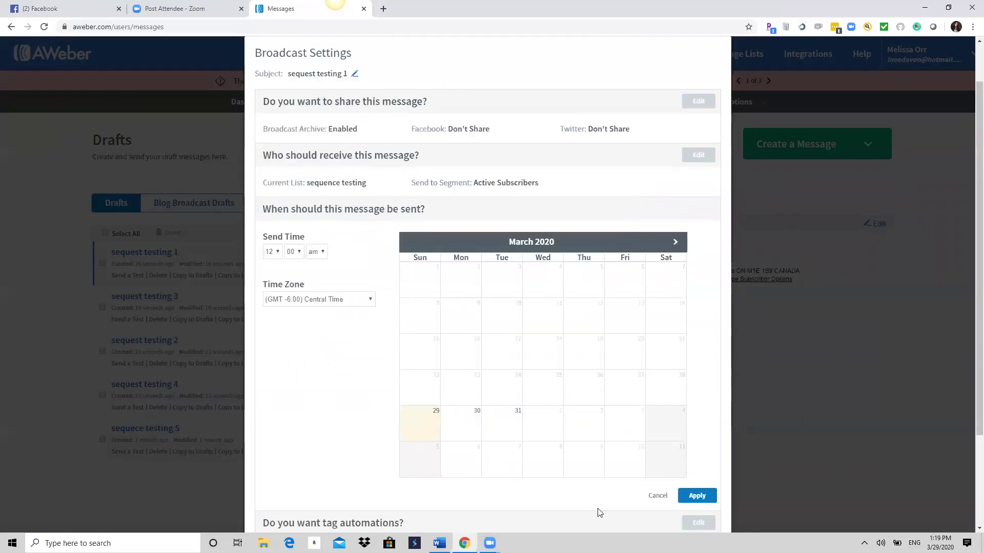
scroll(652, 495, down, 1)
click(657, 447)
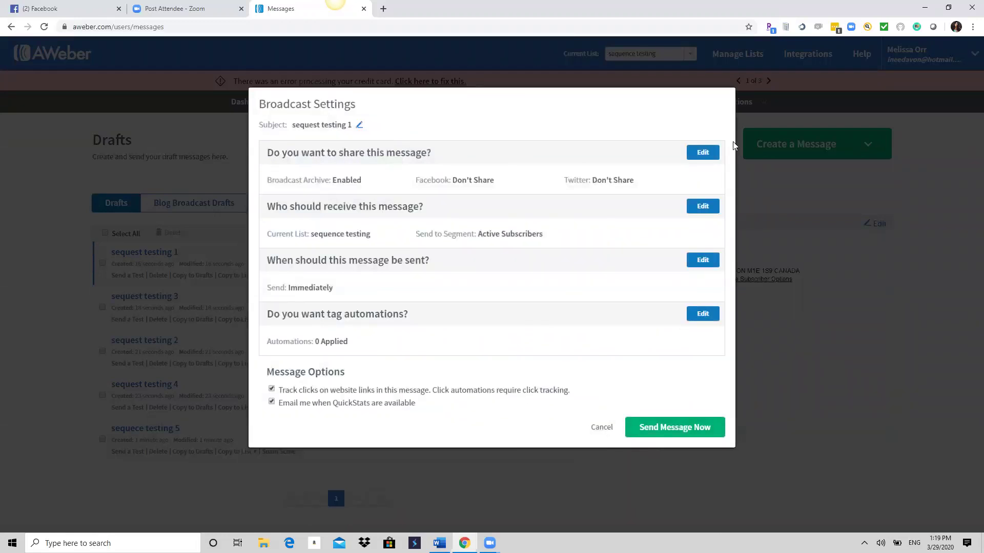
click(600, 428)
mouse_move(346, 105)
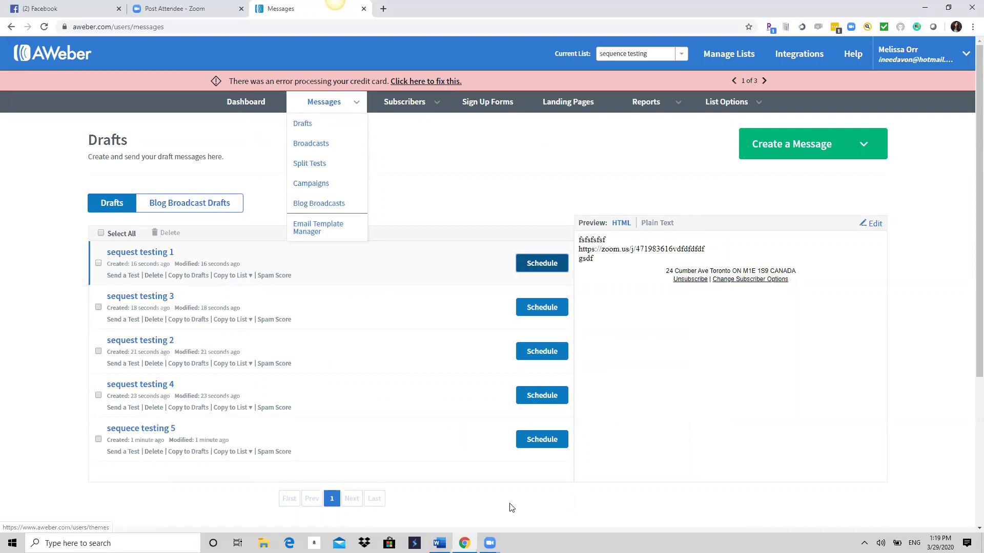
Open sequest testing 1's send-time calendar again, then cancel and close the settings.
click(548, 266)
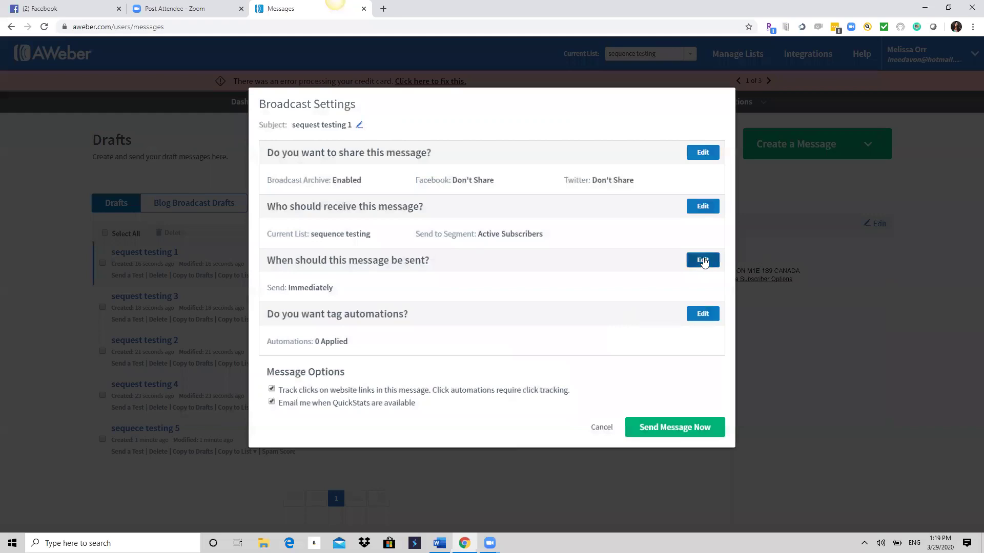
click(702, 260)
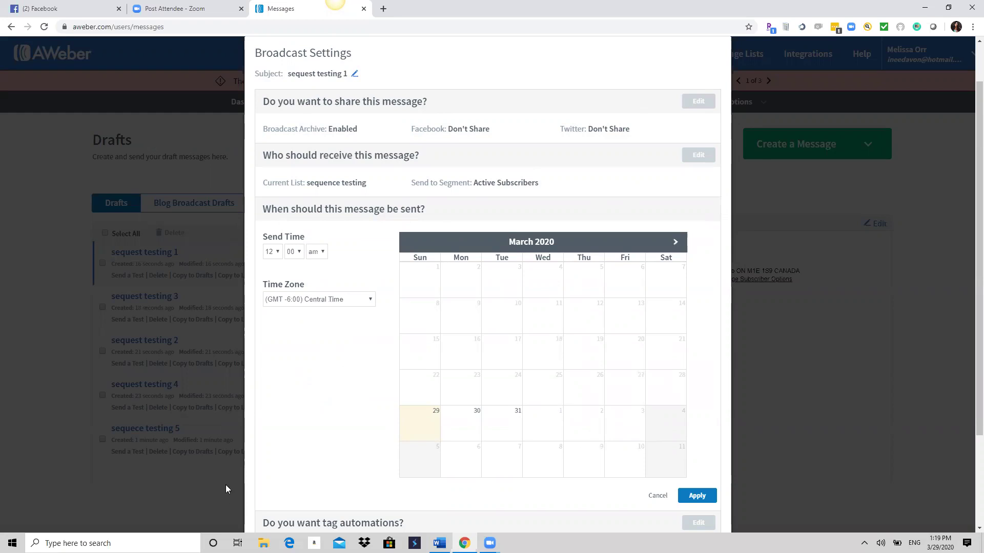
click(657, 496)
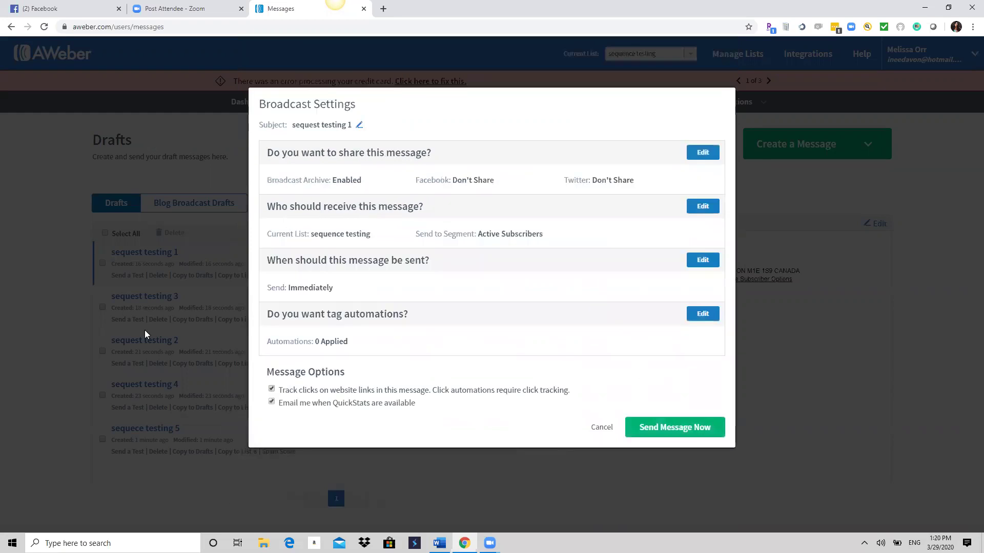
click(599, 427)
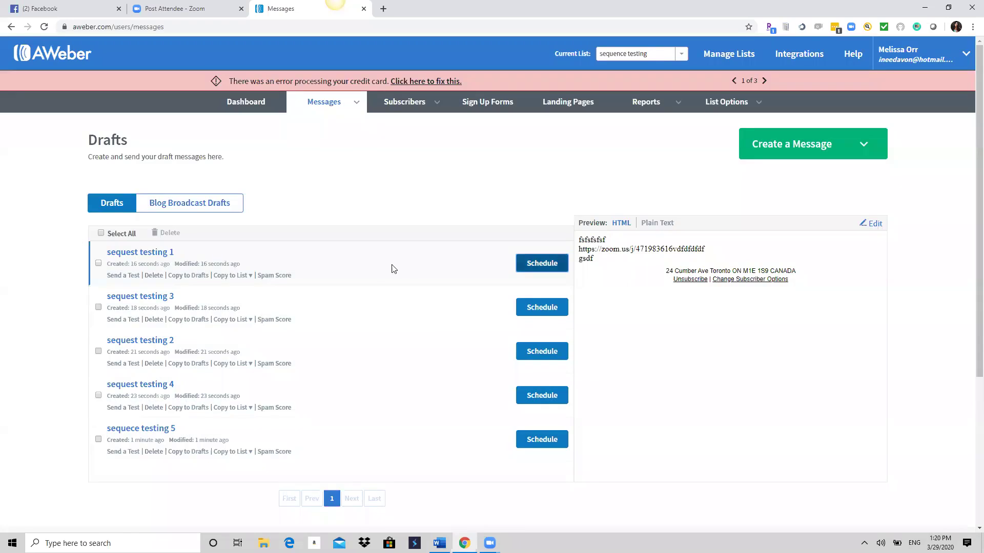
Send sequest testing 1 right away with Send Message Now and confirm Send Now.
click(535, 266)
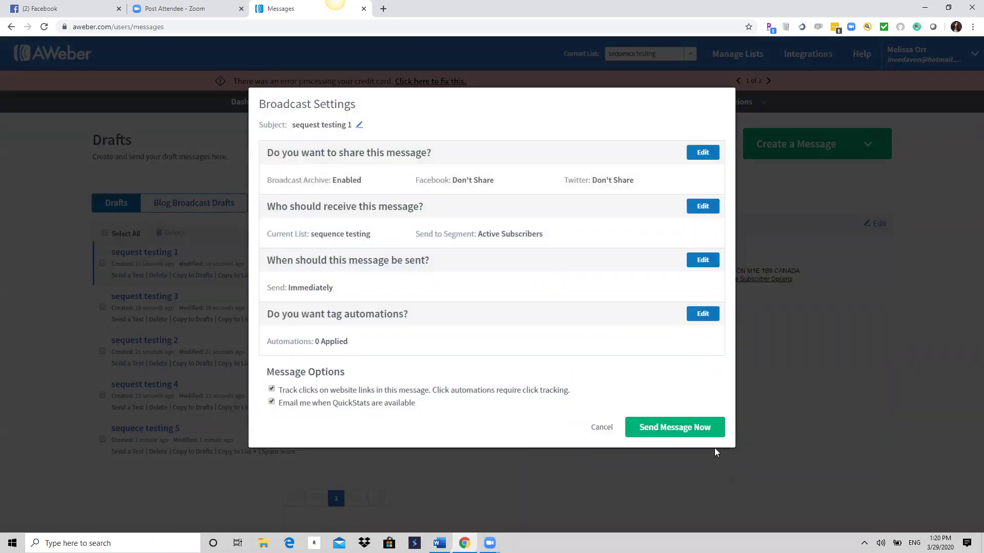
click(675, 423)
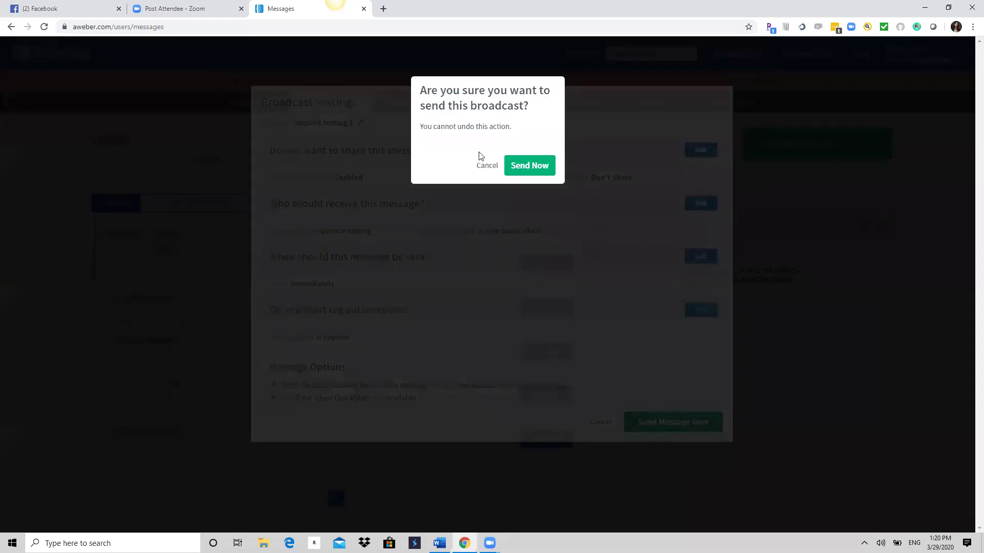
click(536, 169)
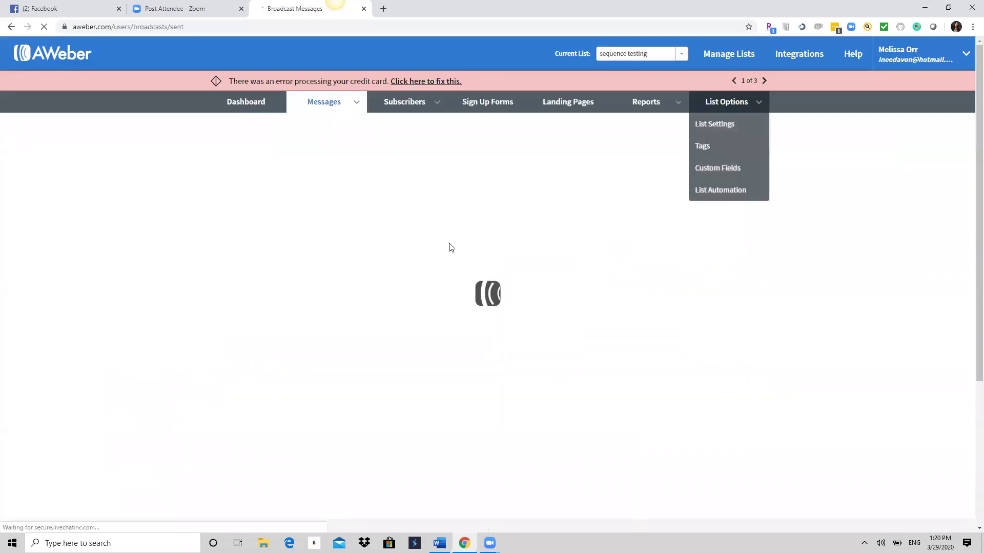
Go to Messages > Drafts for the sequence testing list.
mouse_move(330, 108)
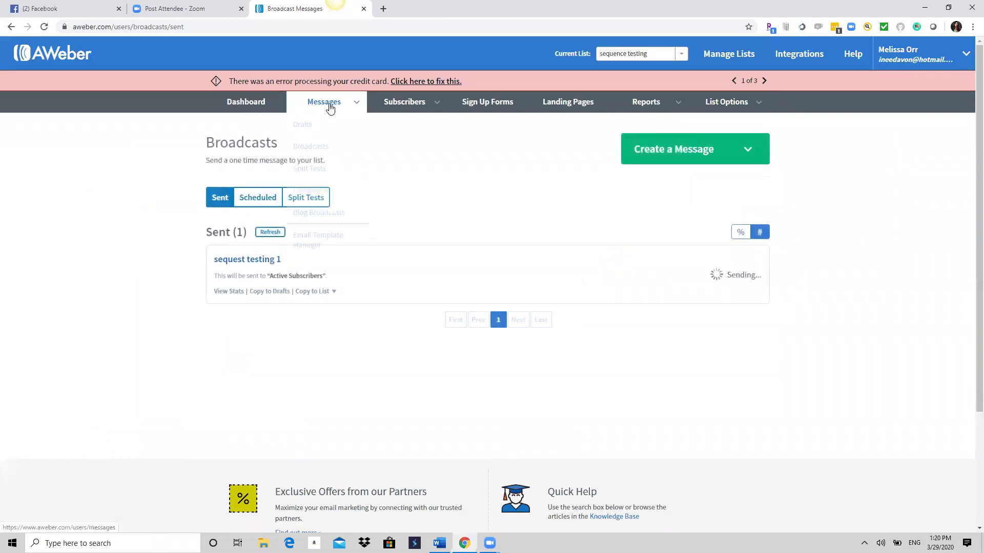
click(320, 125)
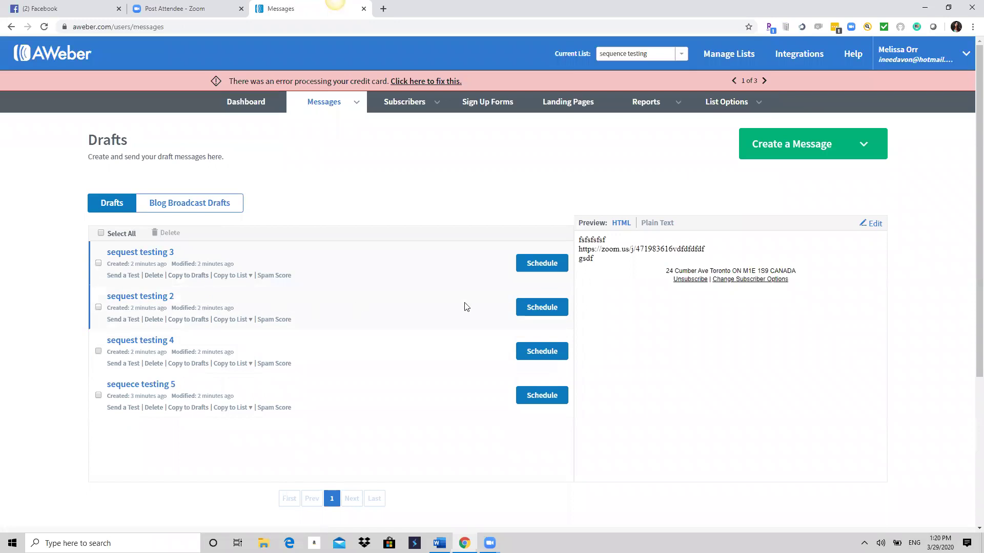
Apply an Apr 1 midnight send time to sequest testing 2, then close without scheduling.
click(545, 307)
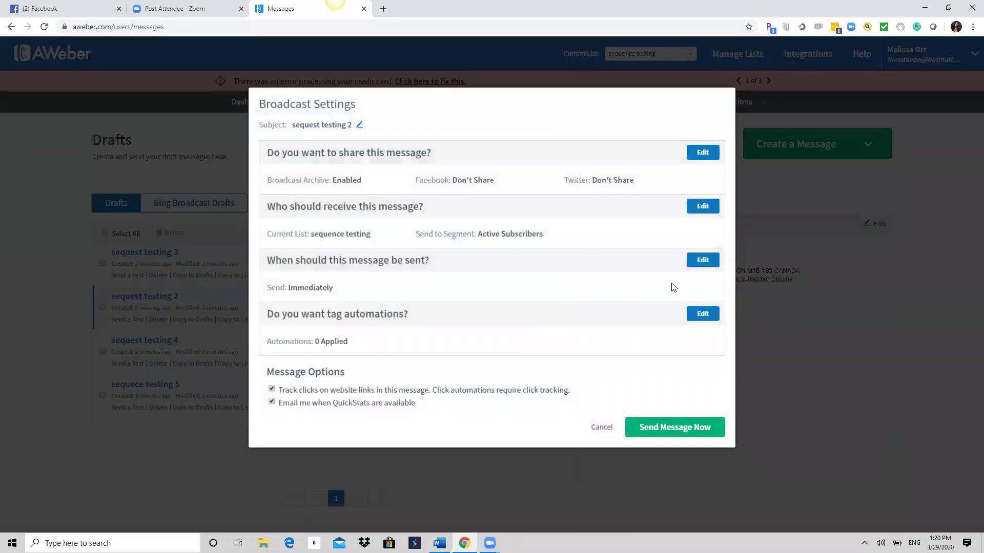
click(701, 262)
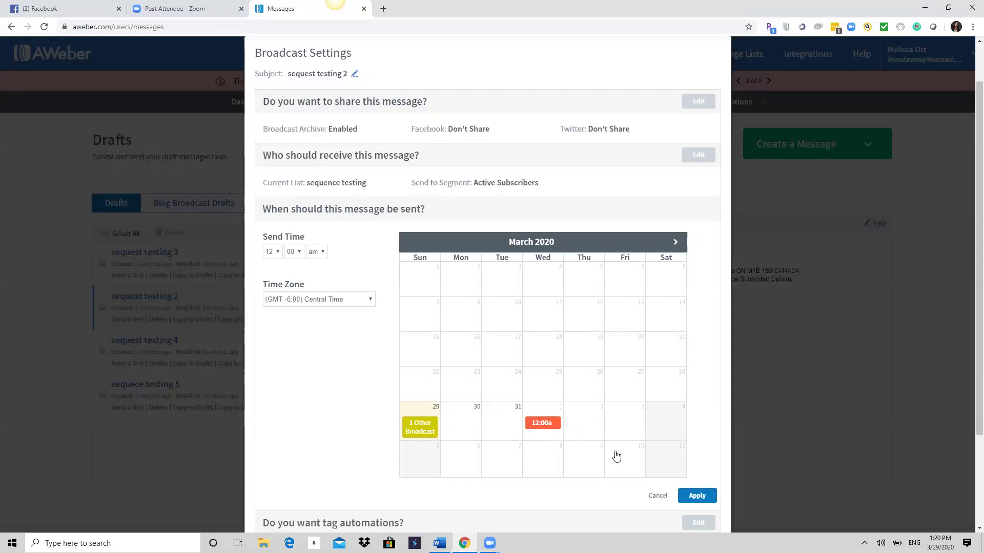
click(700, 495)
click(696, 493)
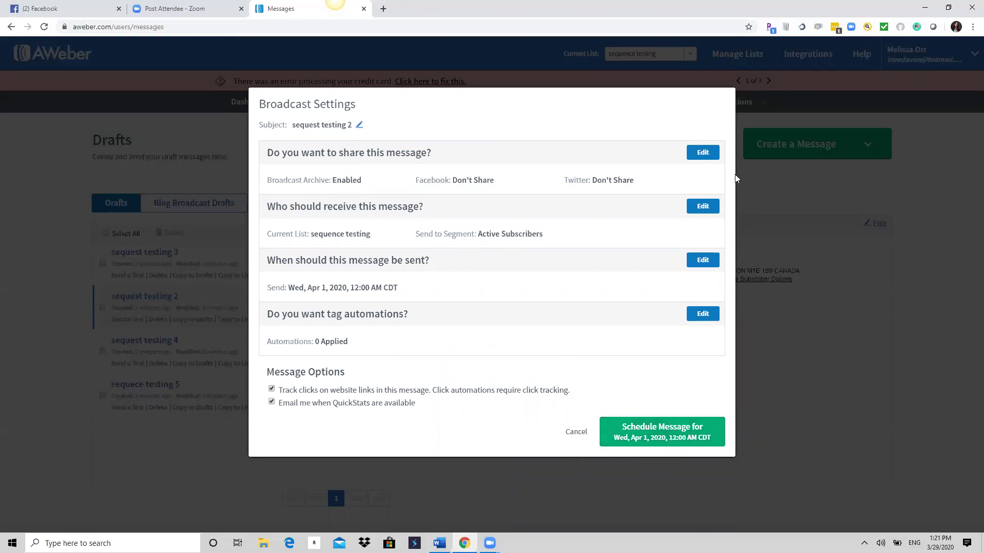
click(574, 433)
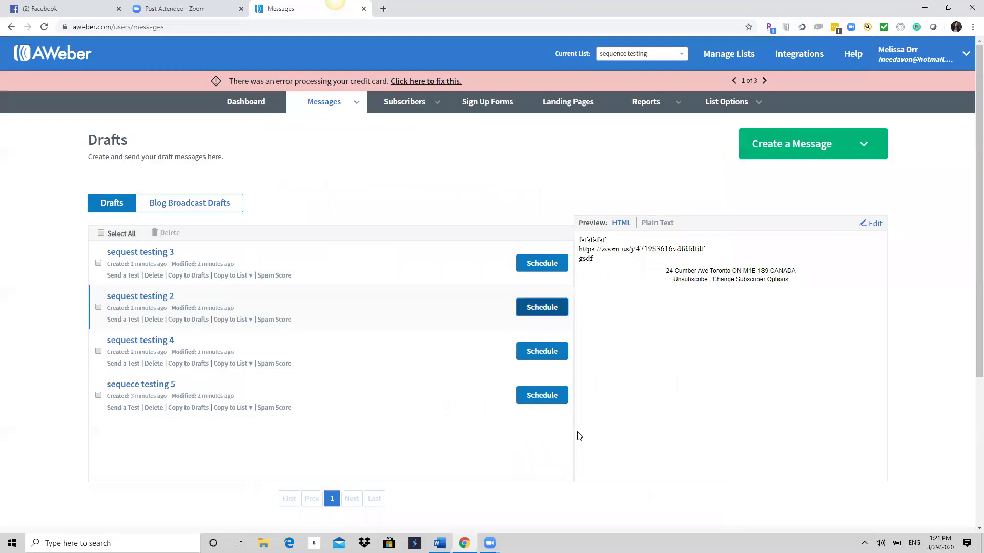
Schedule sequest testing 2 for Wed, Apr 1, 2020 at 12:00 AM CDT and return to Drafts.
click(533, 310)
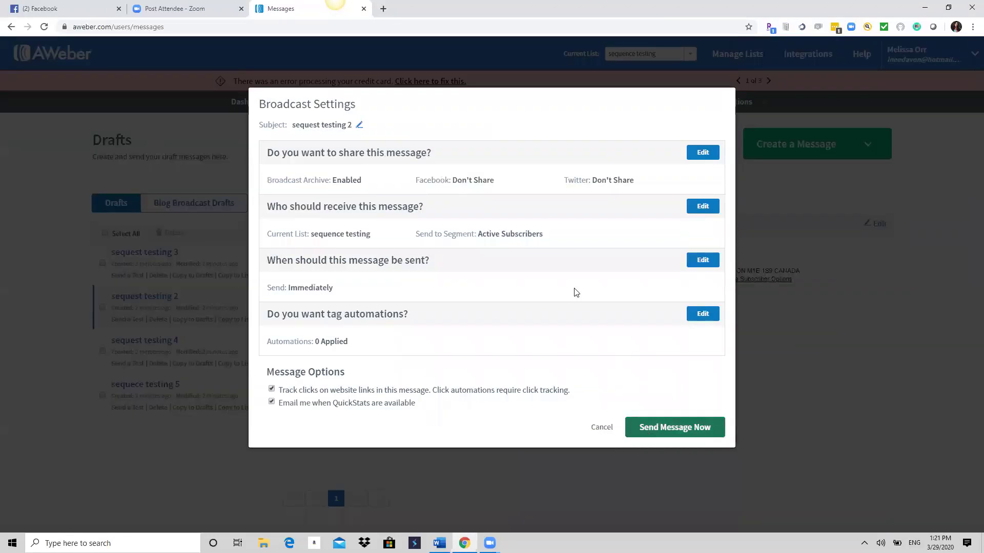
click(695, 260)
click(553, 422)
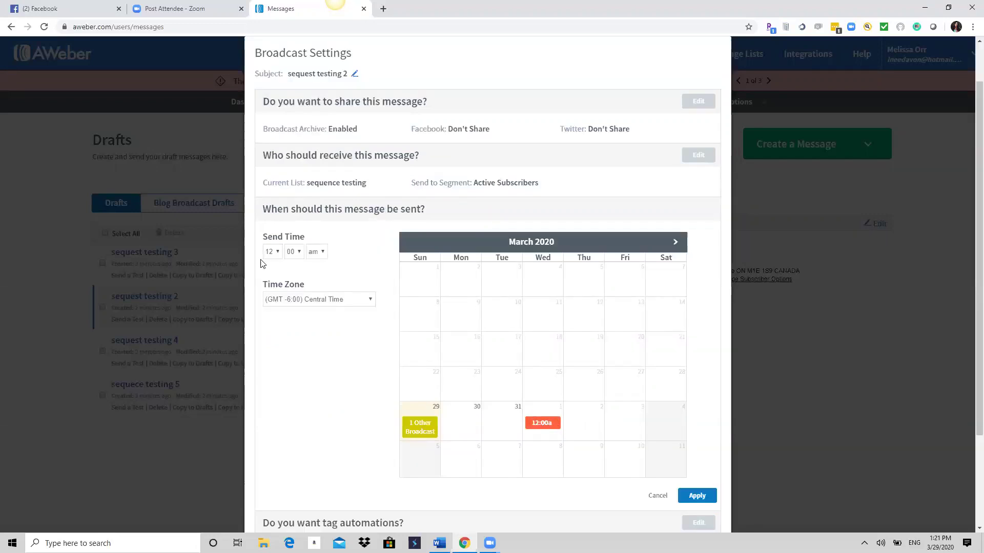
click(696, 495)
click(687, 434)
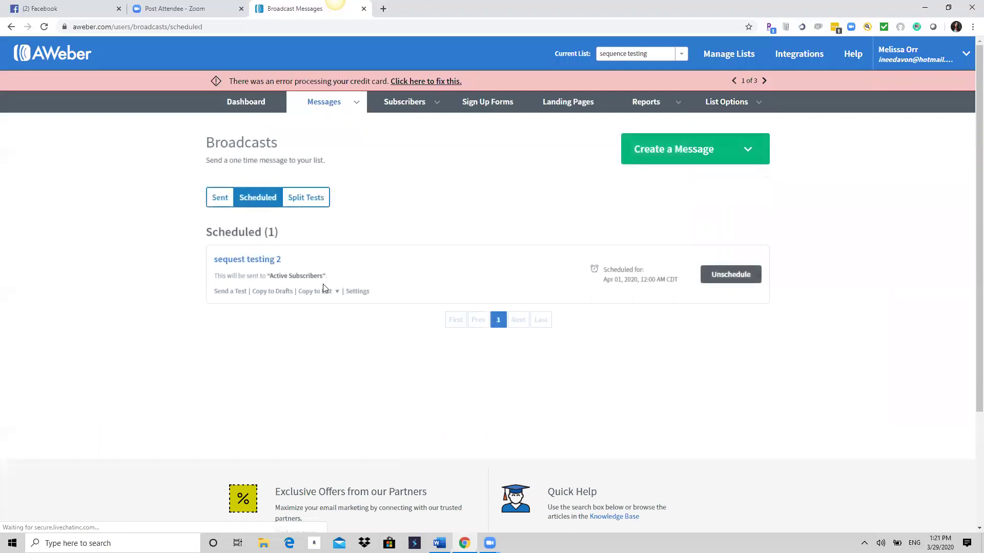
mouse_move(355, 103)
click(301, 126)
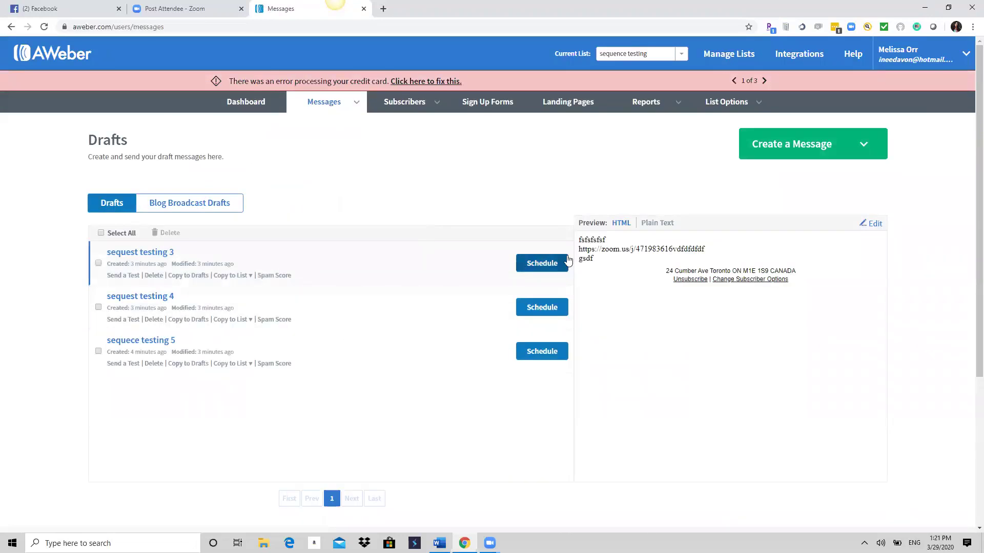
Schedule sequest testing 3 for Apr 3, 2020 at hour 10 (10:00 AM CDT), then return to Drafts.
click(542, 262)
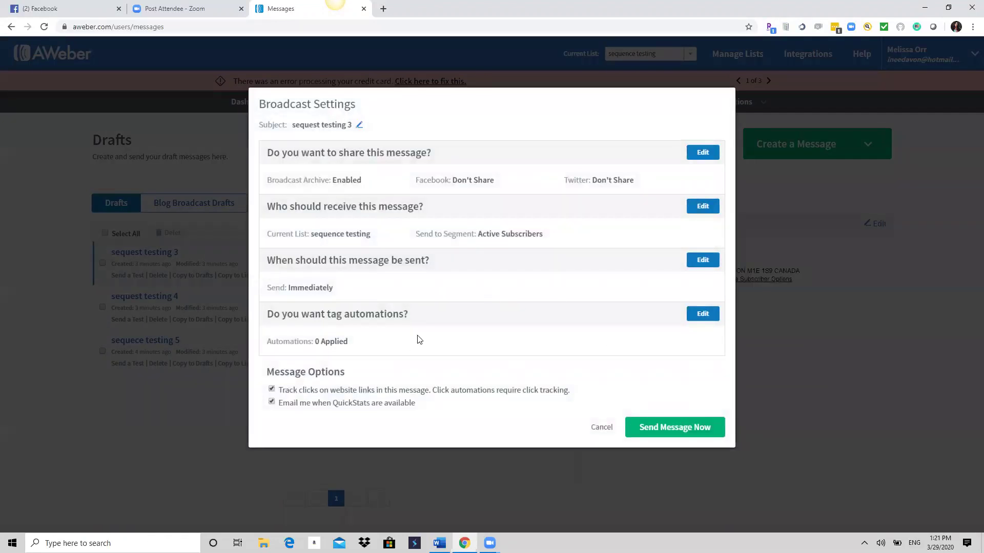
click(704, 260)
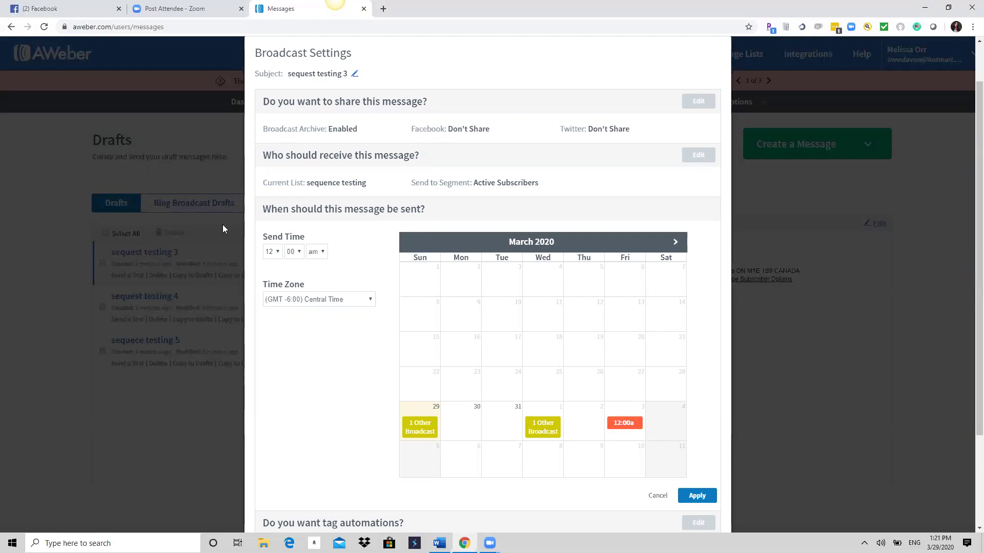
click(277, 255)
click(271, 416)
click(698, 495)
click(666, 439)
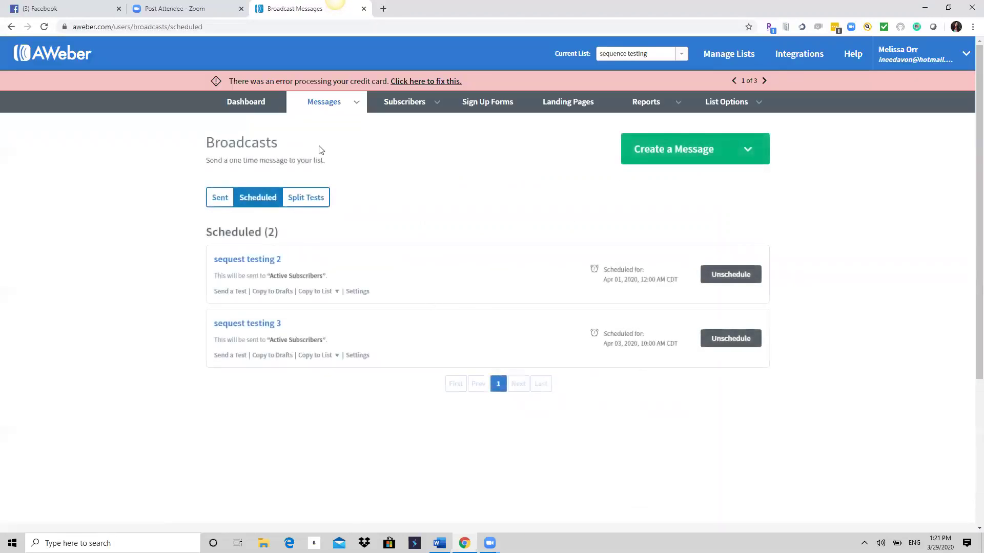
mouse_move(328, 110)
click(304, 126)
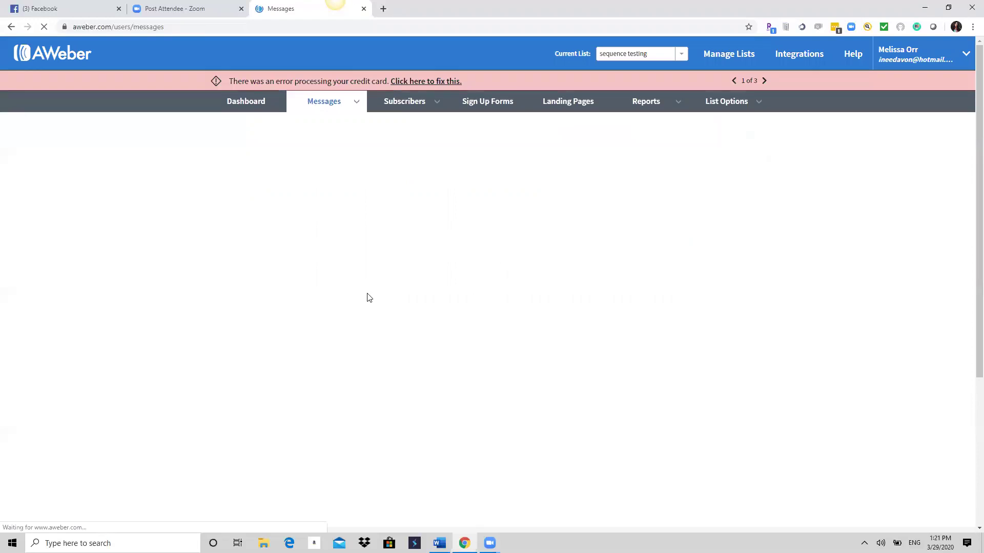
Schedule sequest testing 4 for Friday Apr 3 at 2 pm and return to Drafts.
click(547, 262)
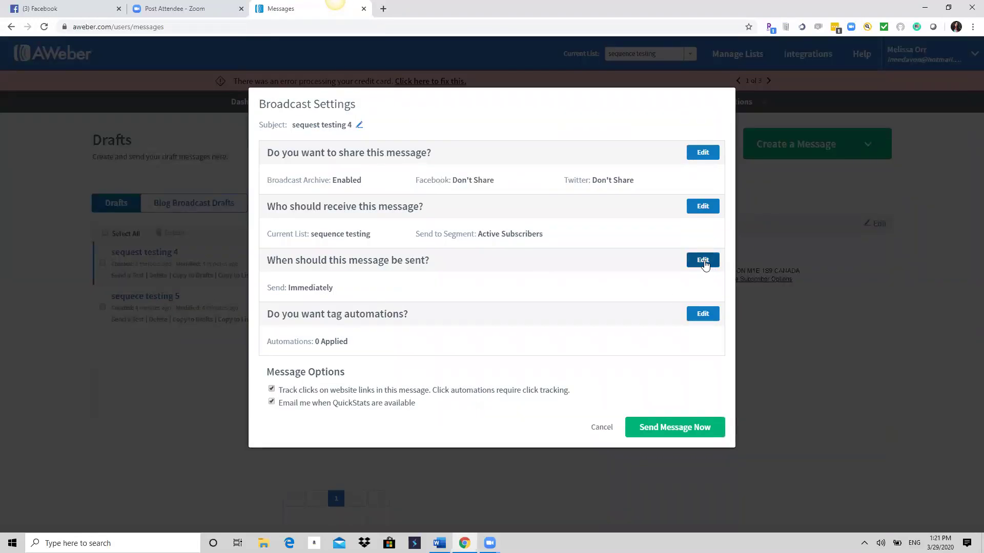
click(703, 261)
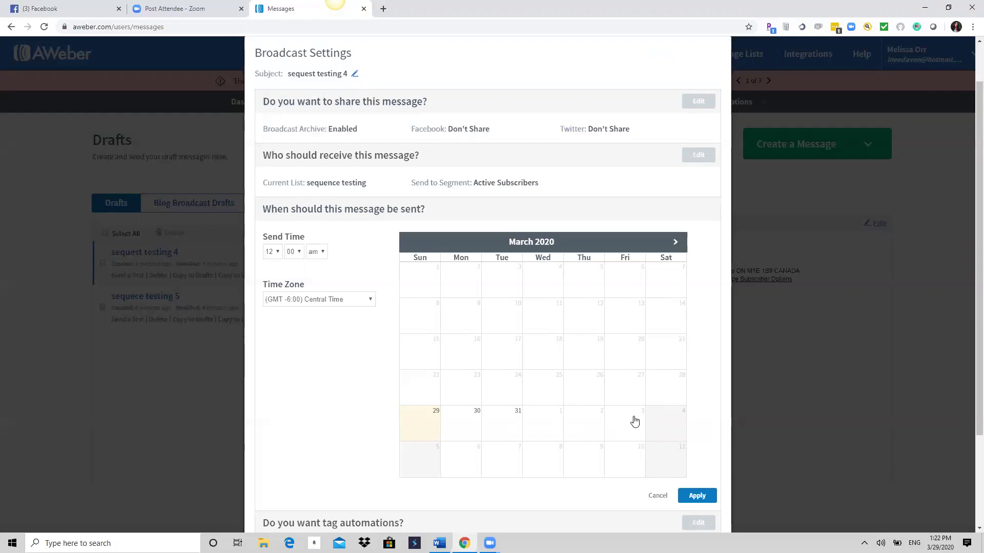
click(633, 428)
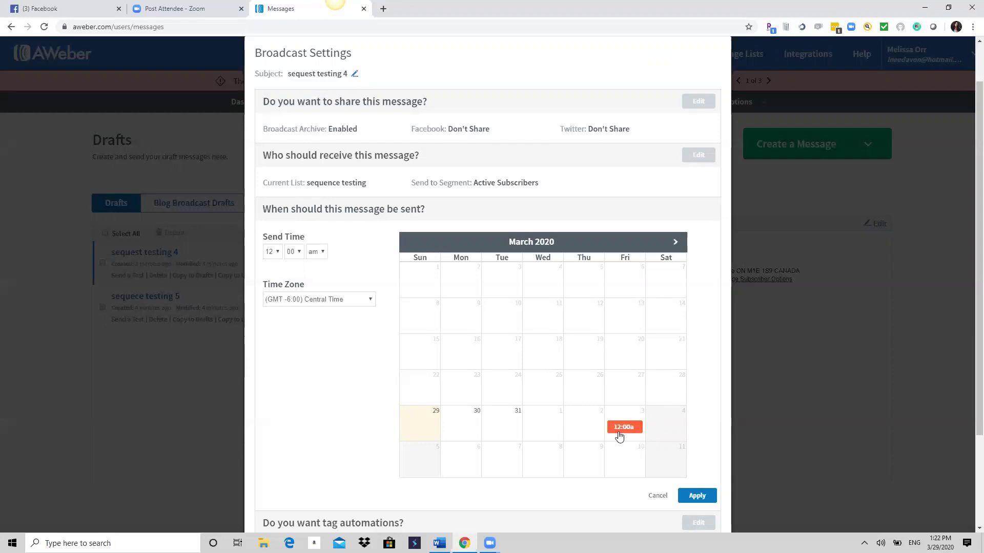
click(279, 252)
click(269, 285)
click(311, 252)
click(322, 282)
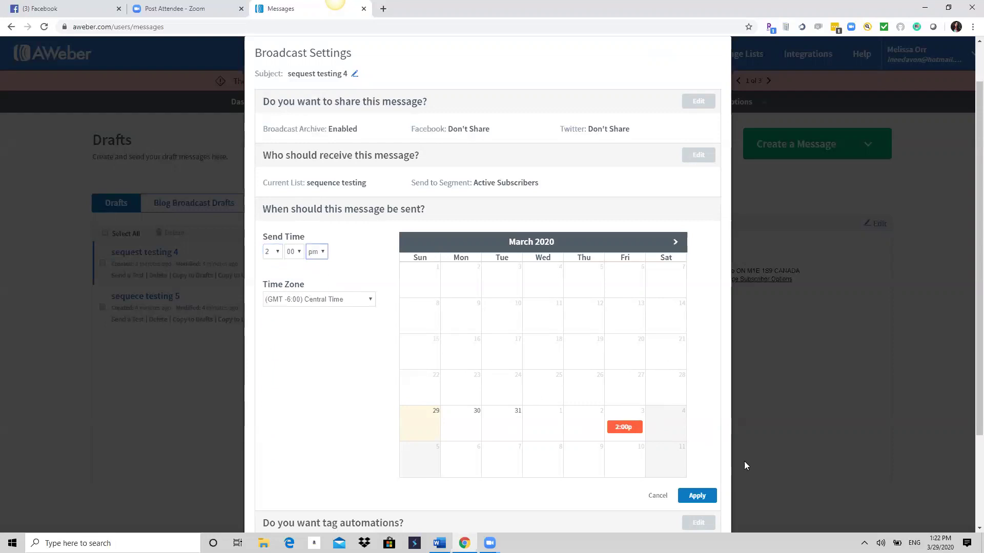
click(701, 499)
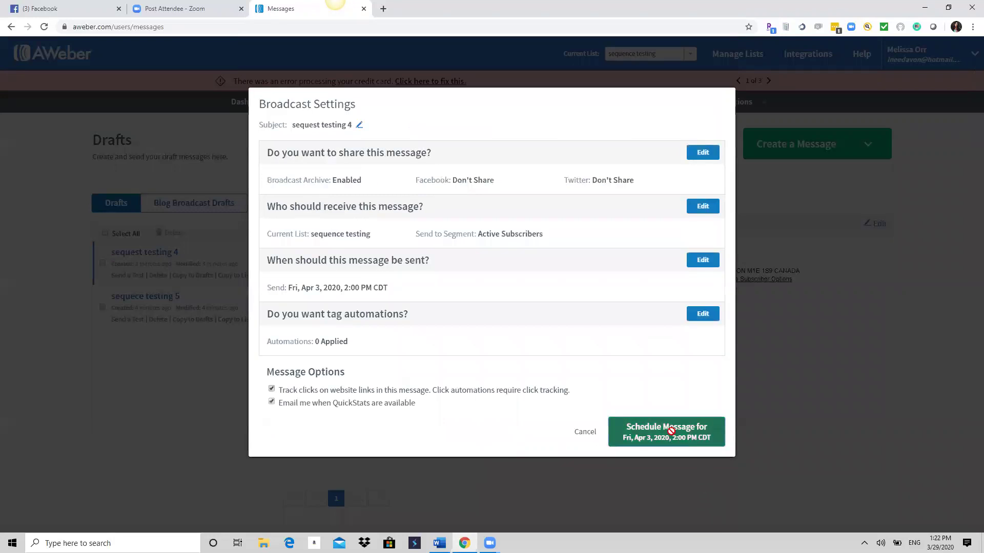
click(705, 428)
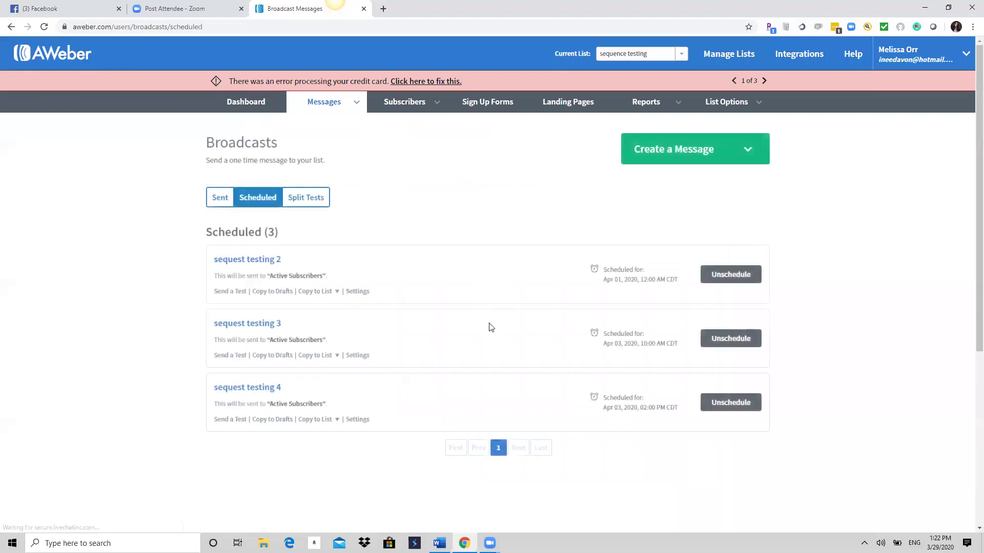
mouse_move(326, 103)
click(303, 125)
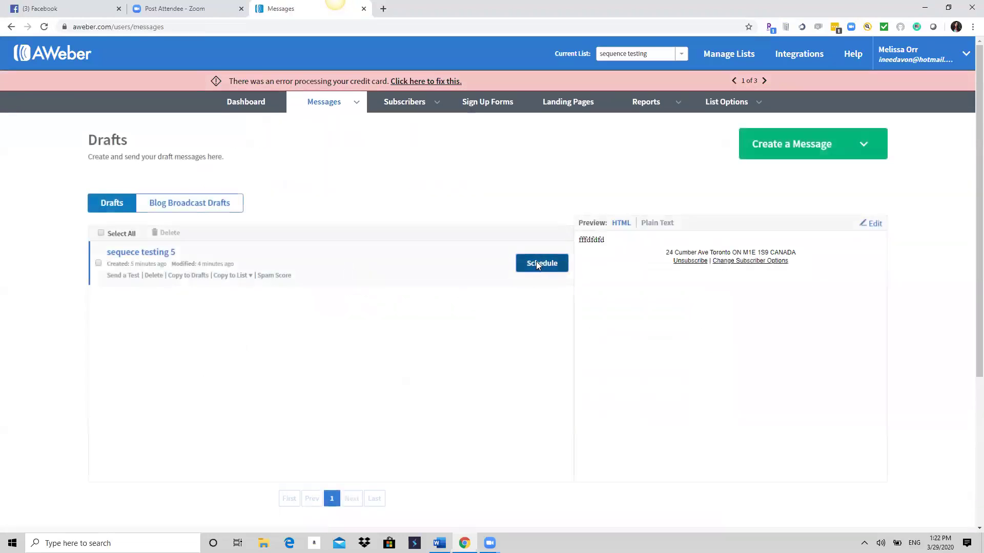
Pick Friday April 3 at 3 pm for sequece testing 5, apply it, and schedule the message.
click(536, 262)
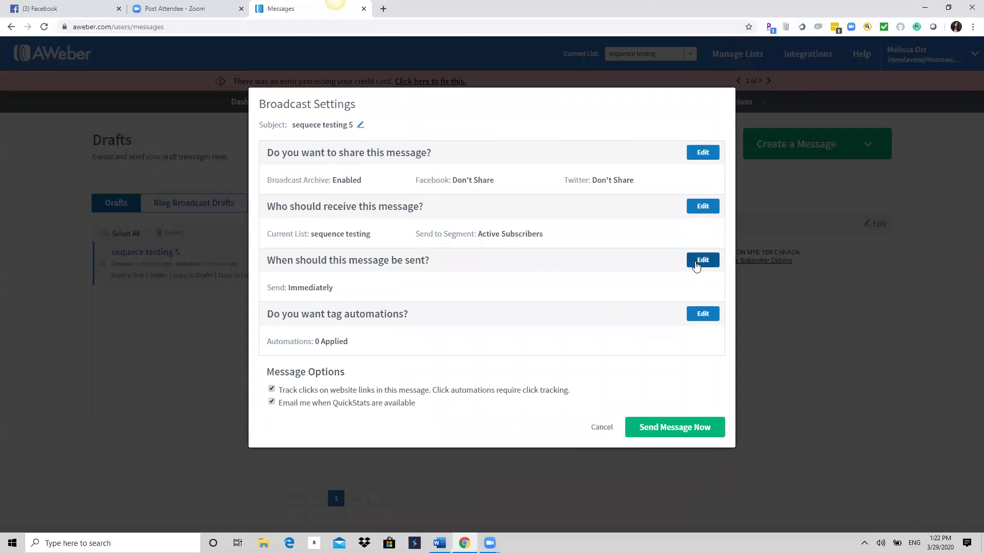
click(696, 262)
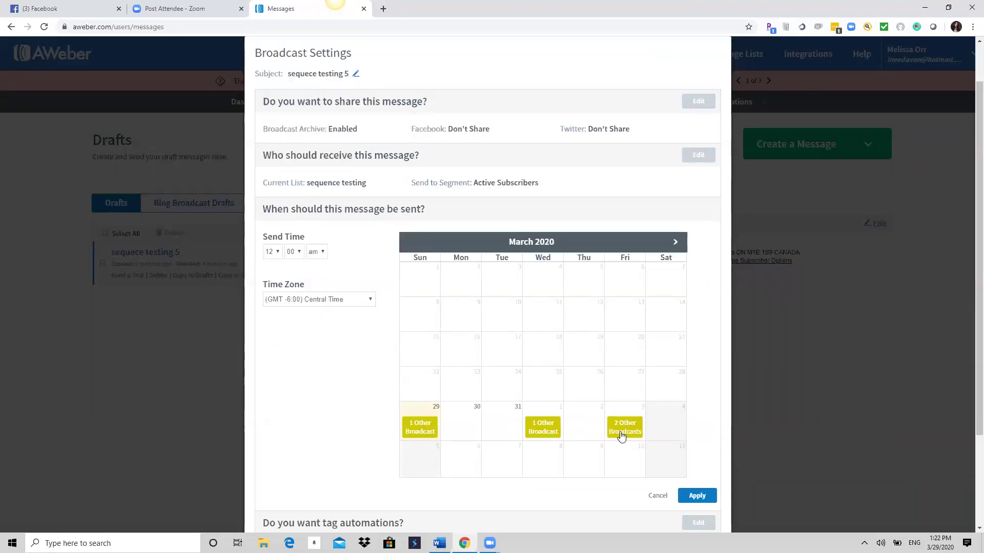
click(633, 414)
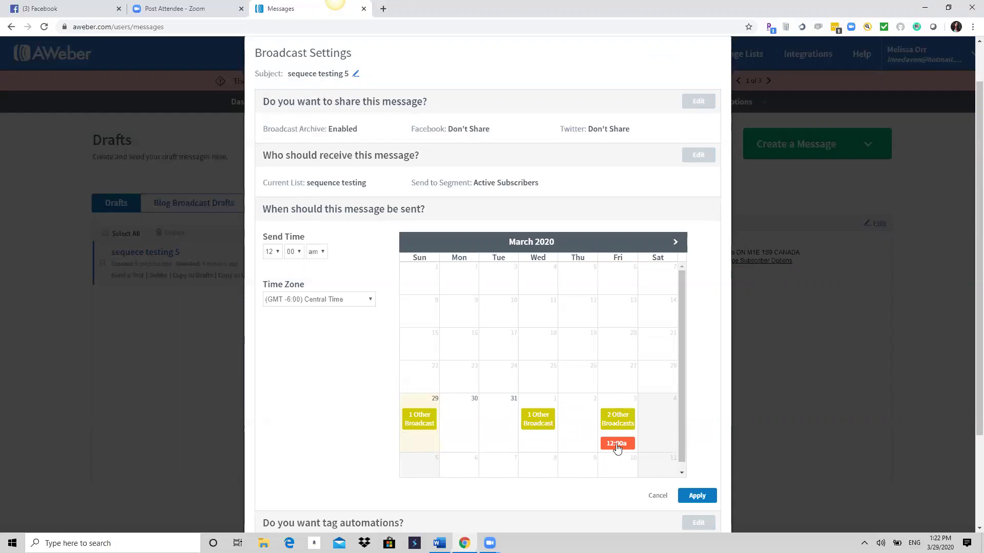
click(277, 253)
click(270, 303)
click(324, 254)
click(317, 277)
click(698, 496)
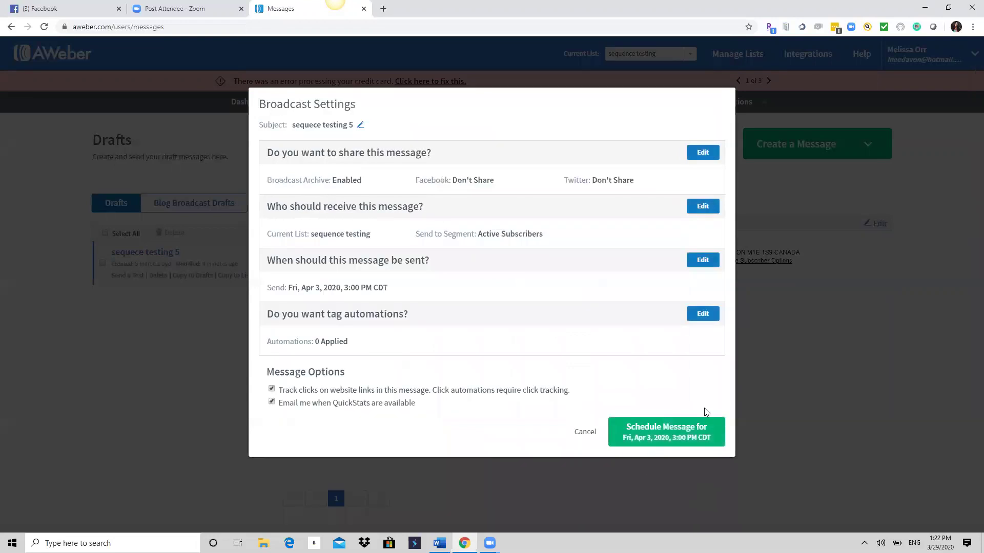
click(662, 422)
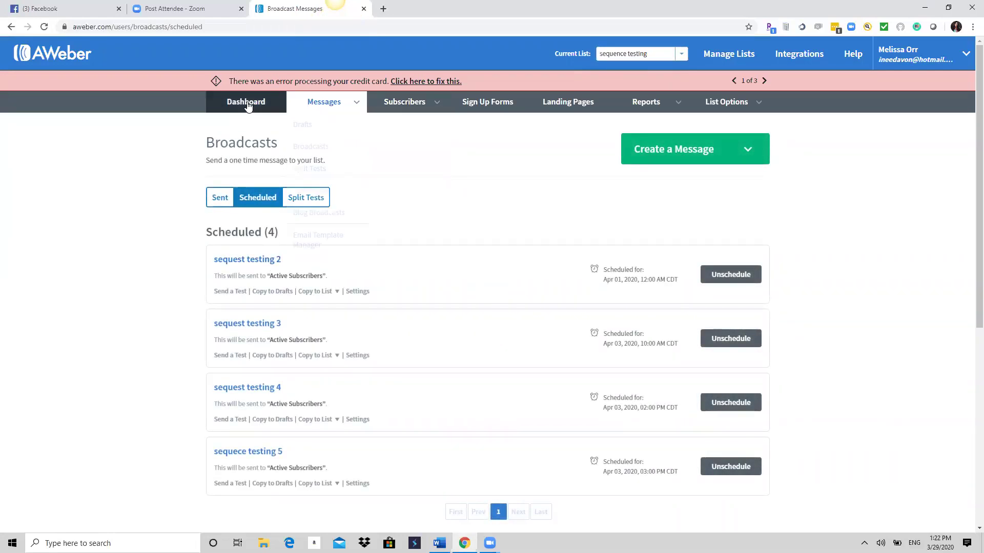
mouse_move(325, 102)
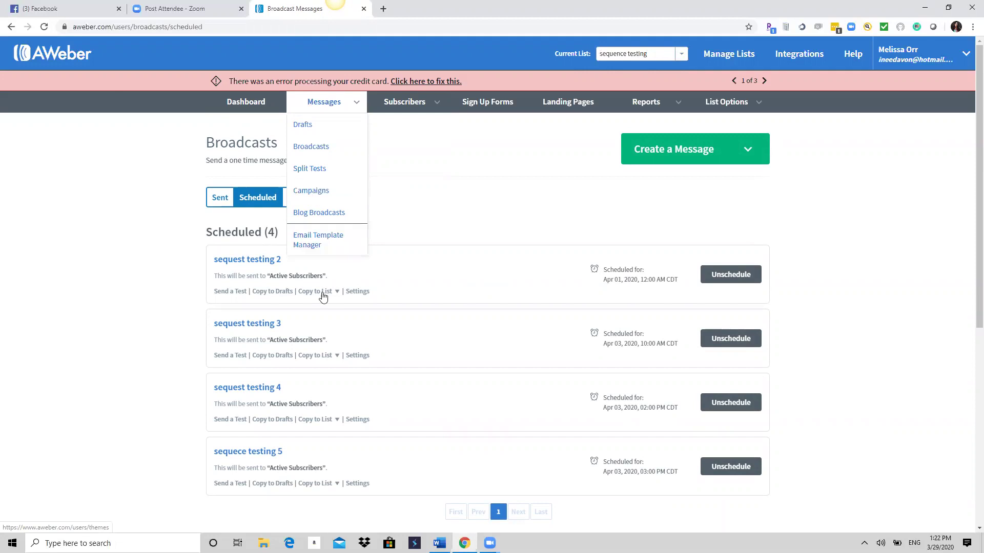
From Messages > Campaigns, choose Create a Campaign to show the blank, import and template options.
click(320, 197)
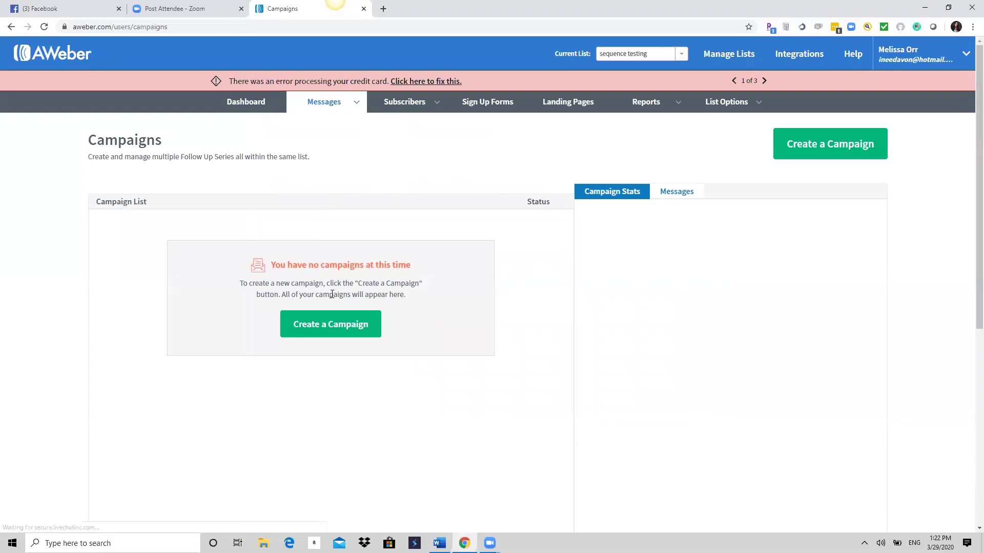
click(324, 326)
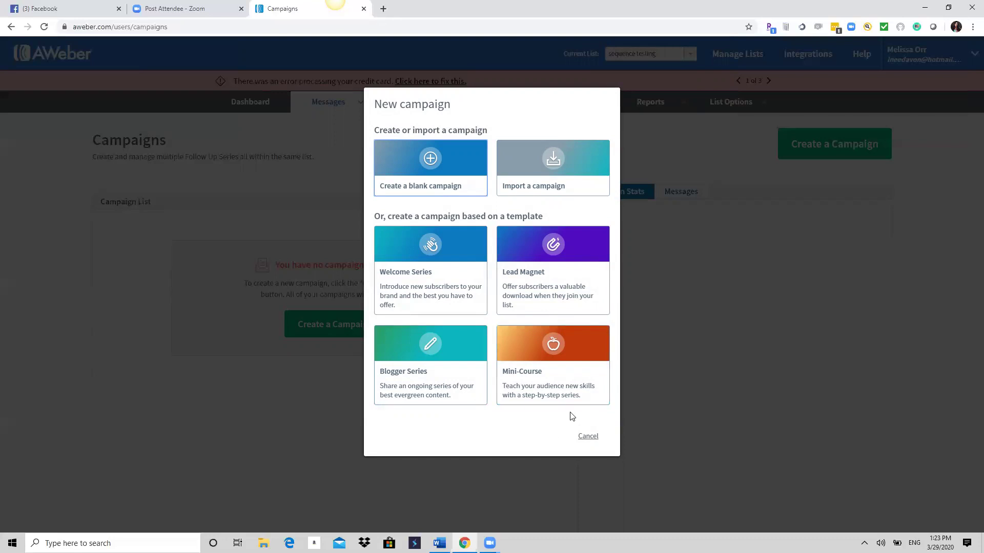
Choose a blank campaign, name it 'boost immuse', and create it.
click(426, 159)
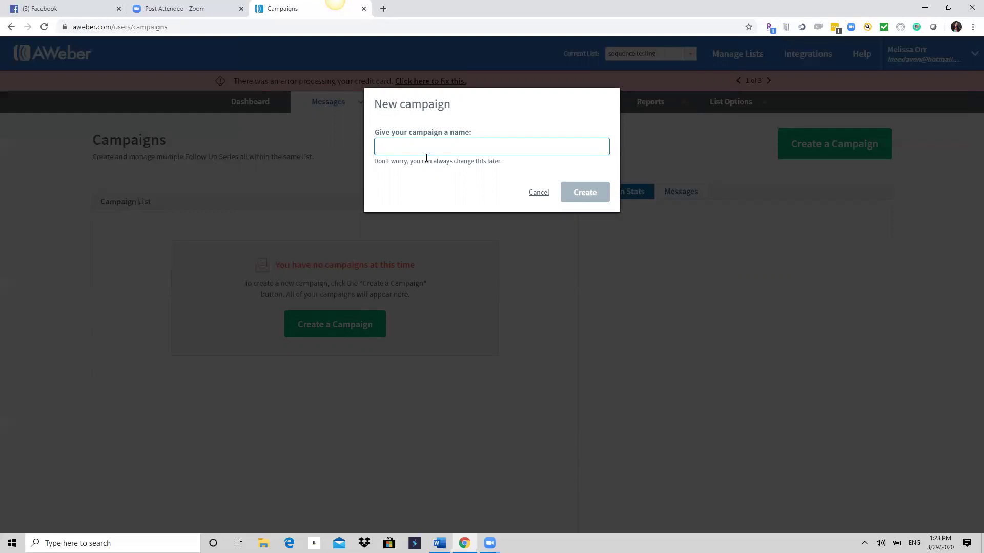
text(boost immuse)
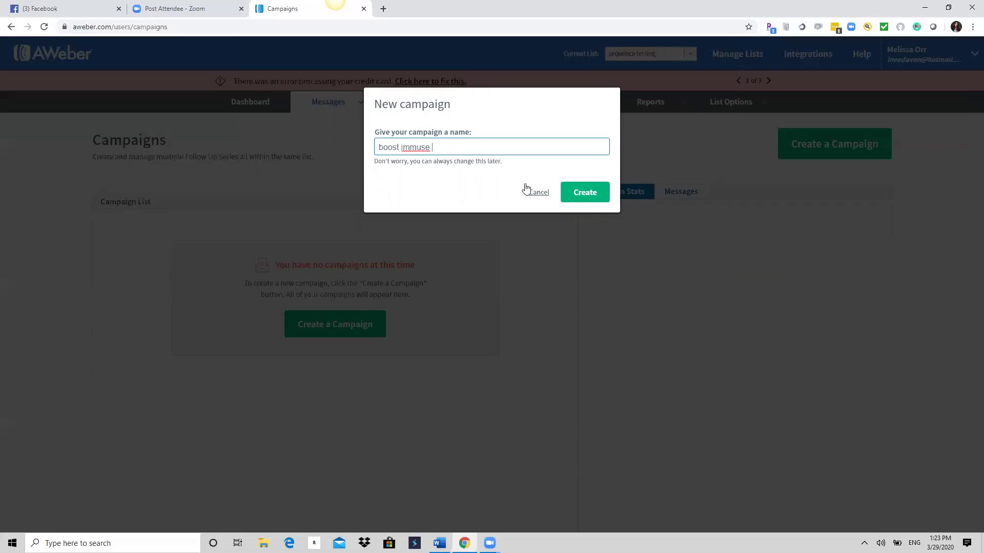
click(567, 191)
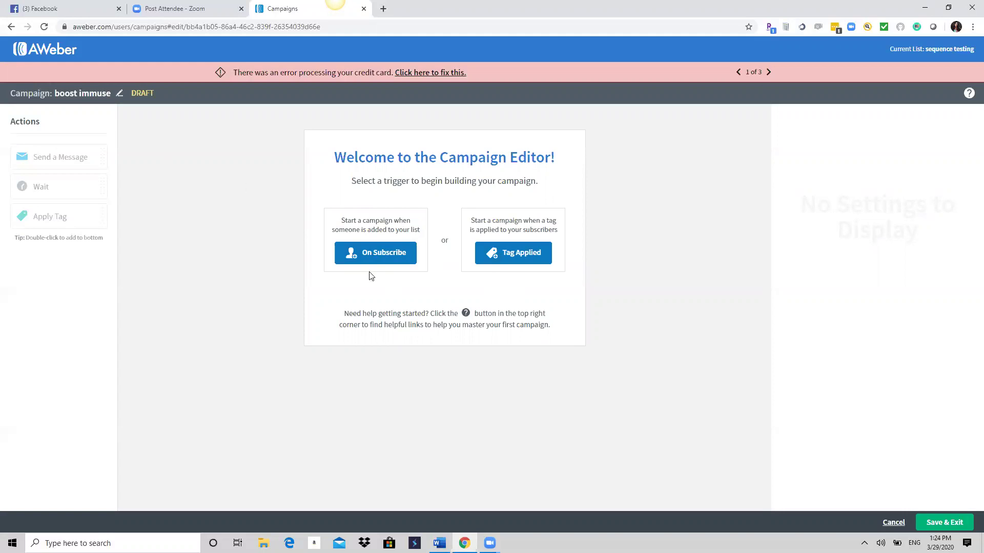
Set boost immuse to start On Subscribe and attempt Save & Exit, raising the 'Almost done!' warning.
click(377, 254)
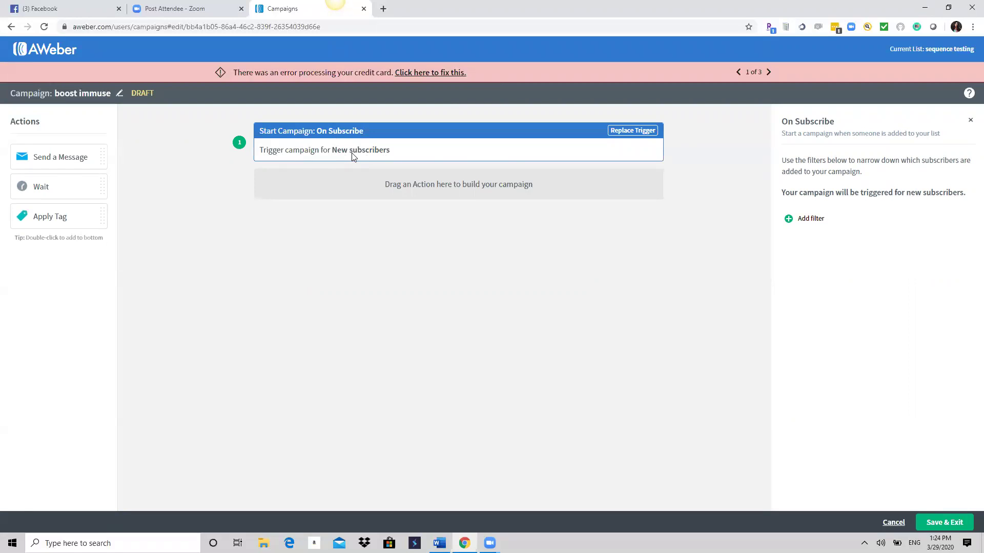
click(949, 526)
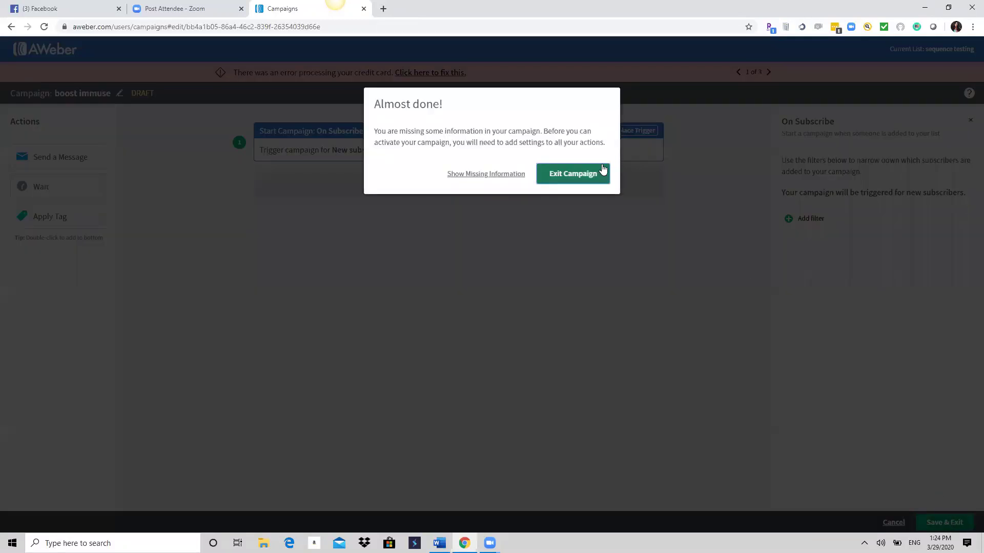
Exit with boost immuse kept as a draft, check its Draft status, and reopen it for editing.
click(564, 178)
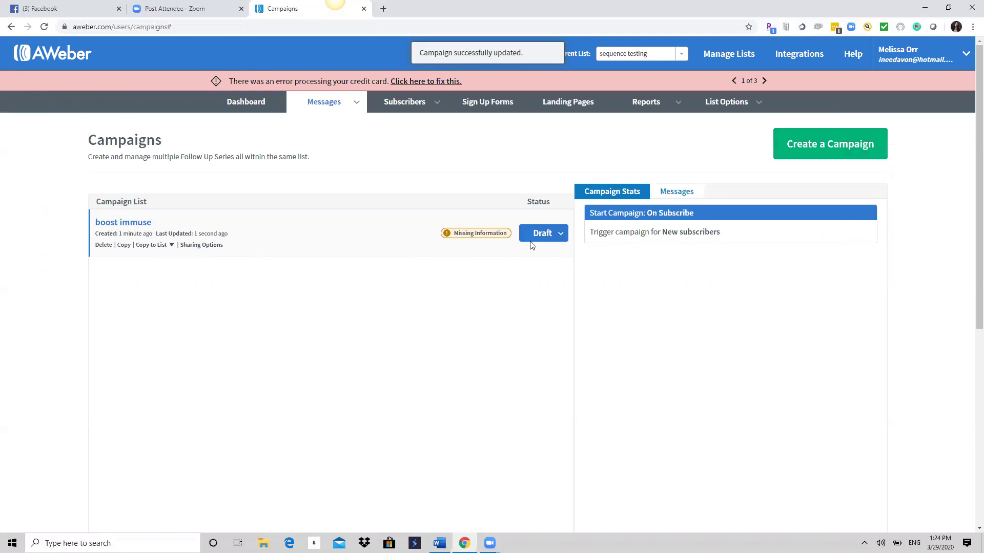
click(543, 235)
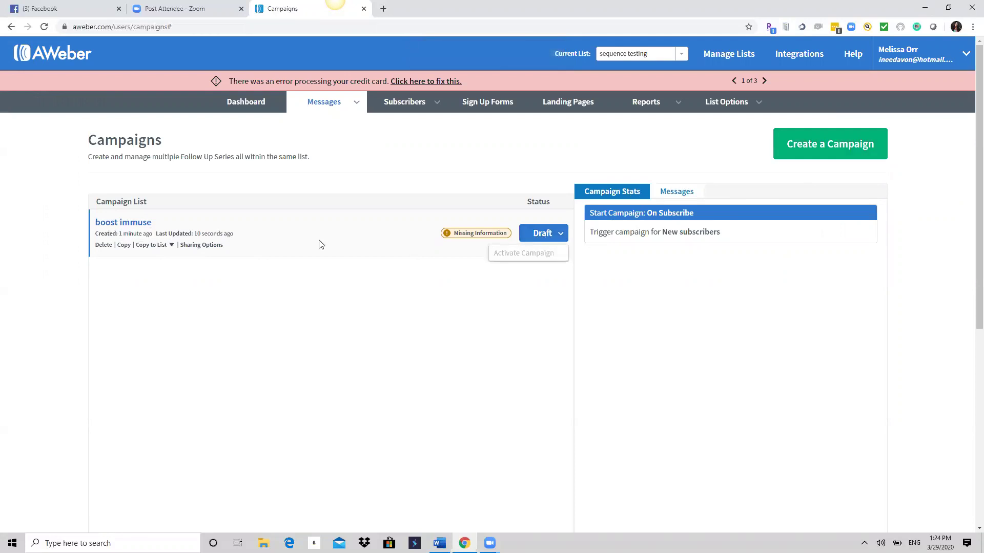
click(127, 224)
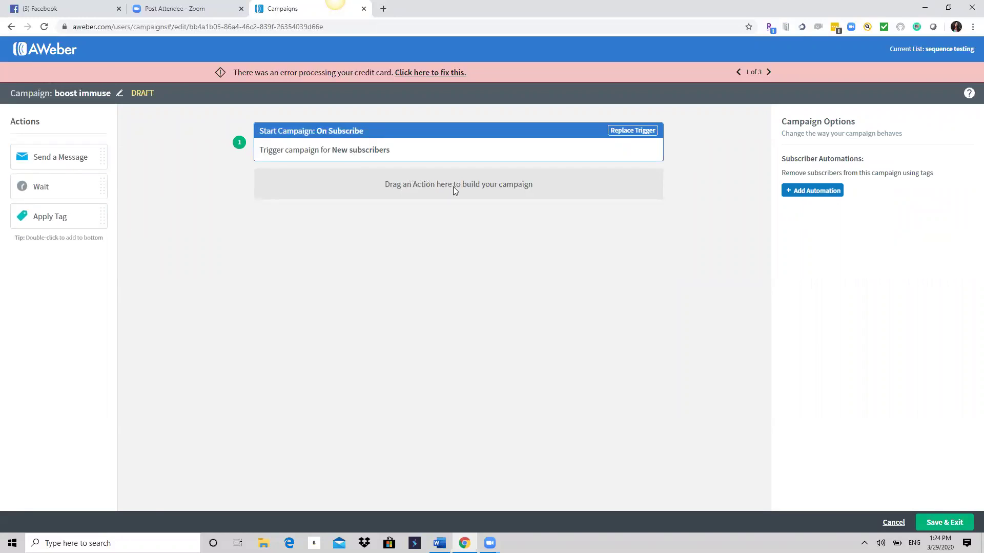
Correct the misspelled 'immuse' so the campaign is named 'boost immune system'.
click(348, 149)
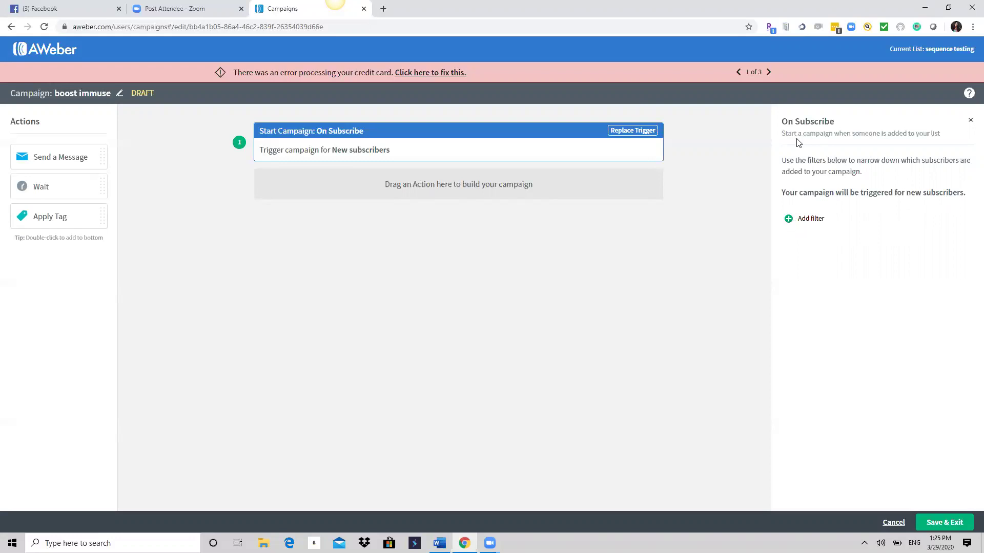
click(120, 94)
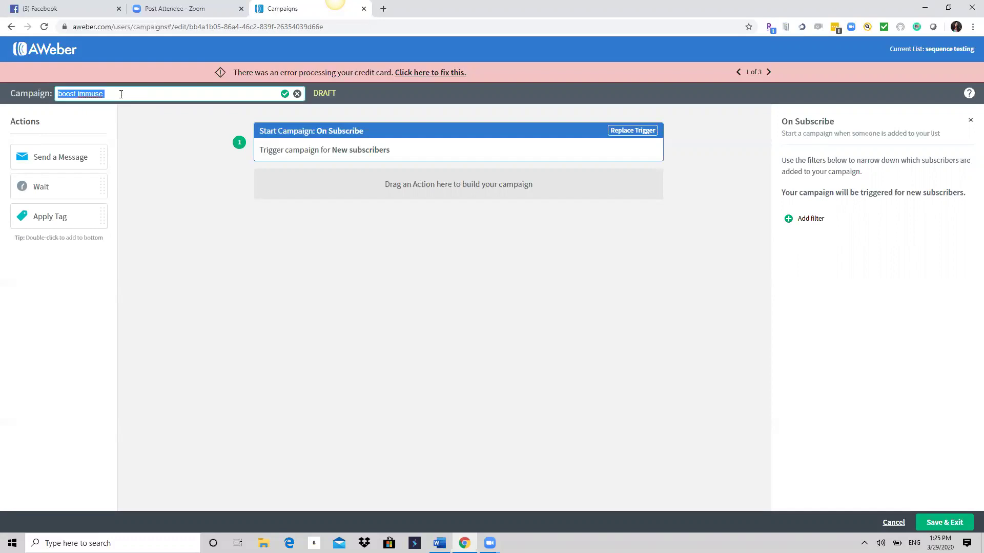
click(121, 93)
right_click(85, 94)
click(105, 102)
click(202, 286)
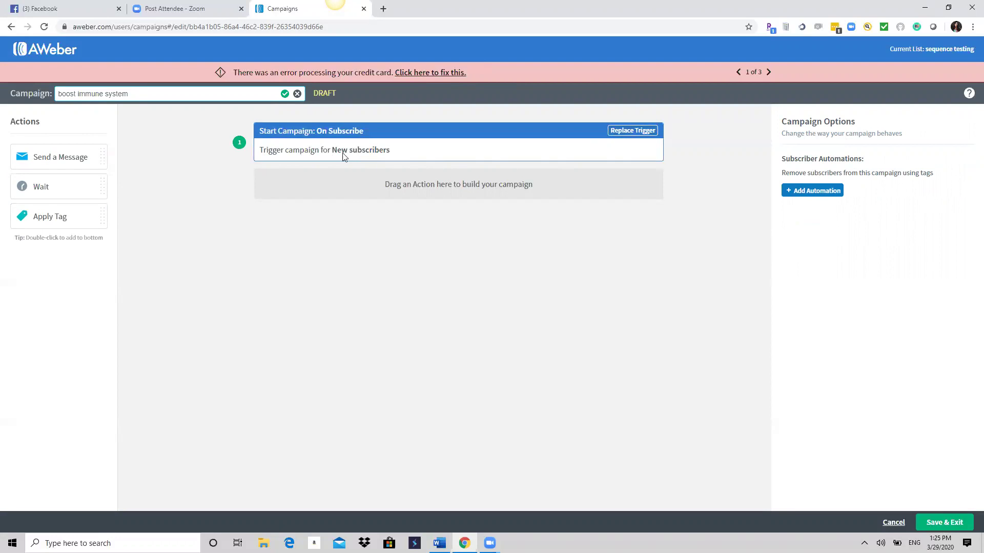
Replace the trigger with Tag Applied and add a Send a Message step after it.
click(628, 132)
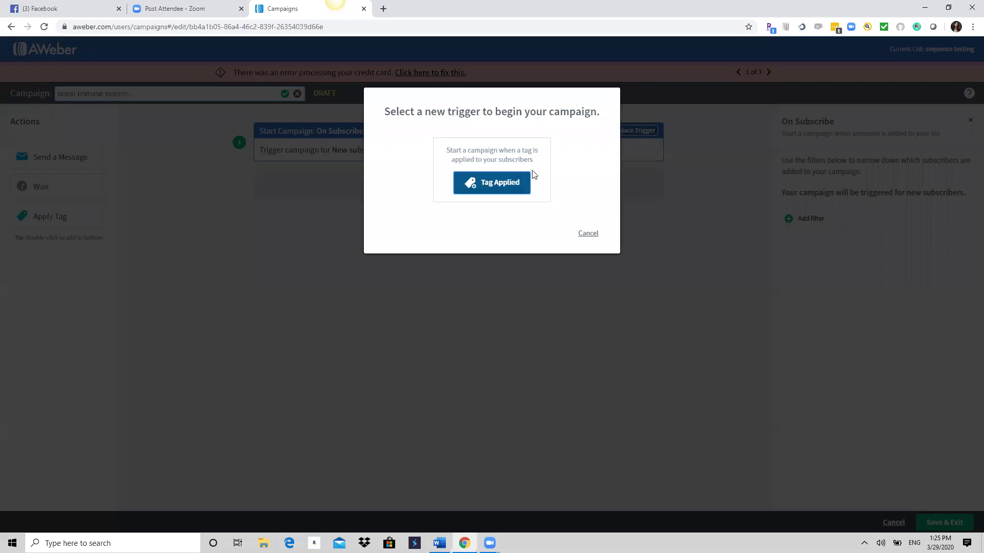
click(503, 184)
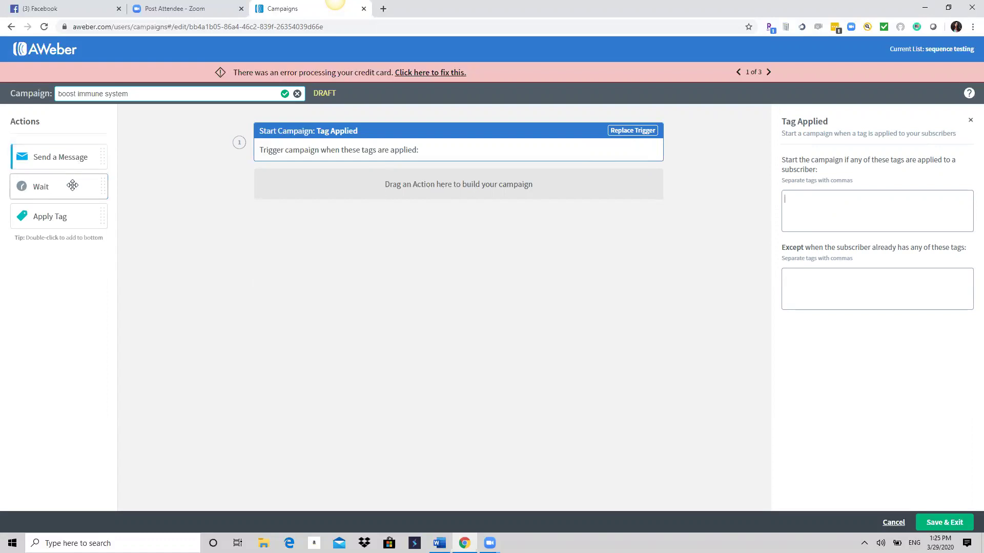
drag(78, 157, 382, 183)
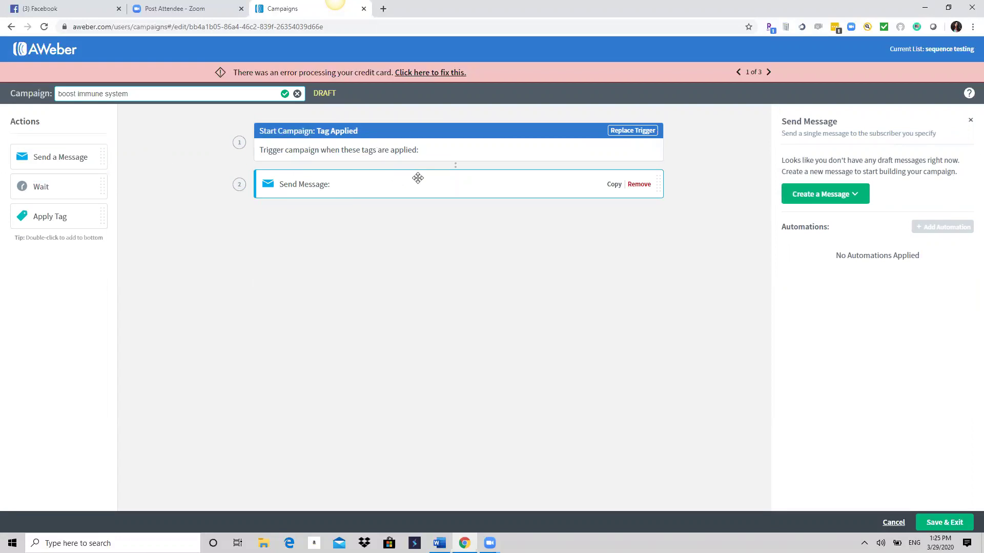
click(834, 199)
Create an HTML message with subject 'testing 1' and filler body text, and save it to the step.
click(815, 238)
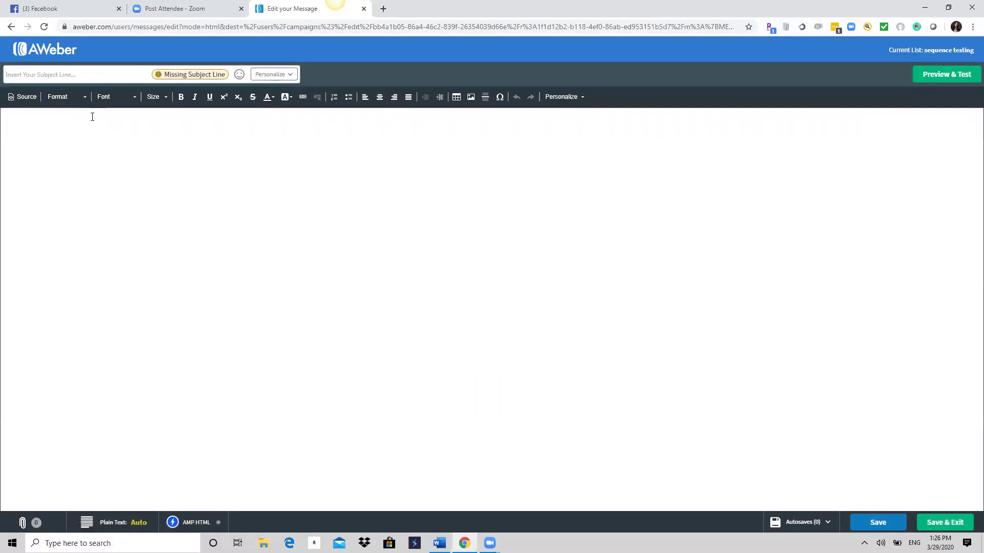
click(17, 72)
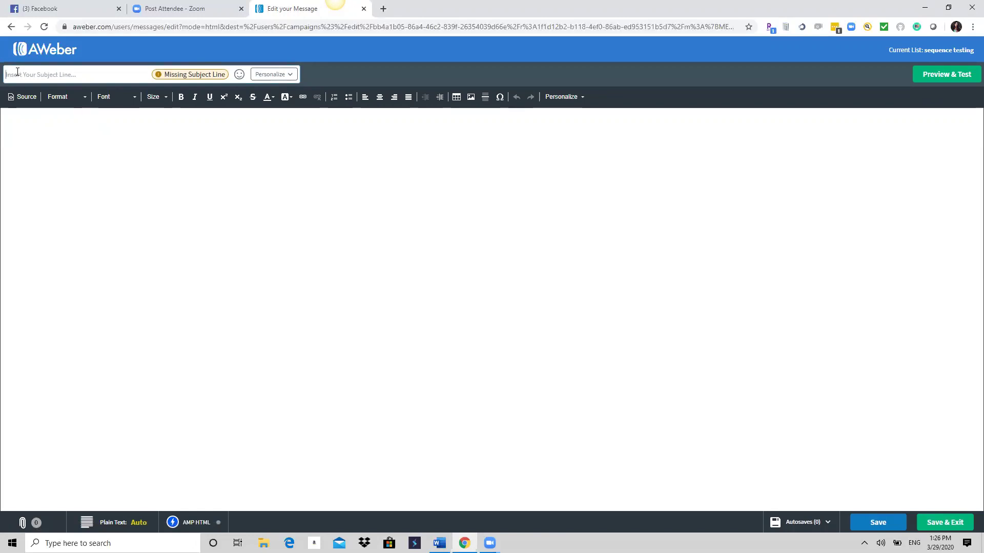
text(dsff)
key(BackSpace)
key(BackSpace)
key(BackSpace)
text(testing 1)
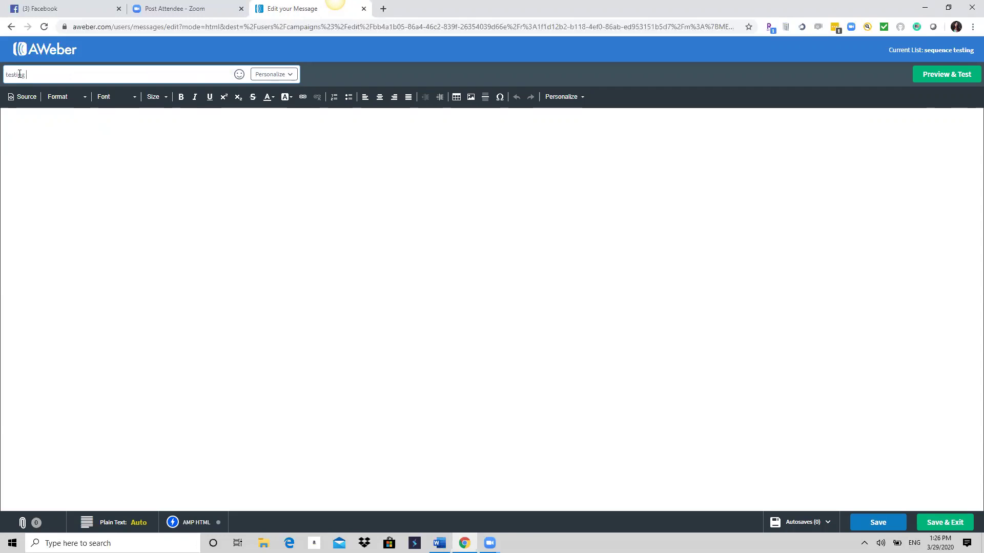
click(96, 160)
text(fdsfsfsfsf)
click(944, 523)
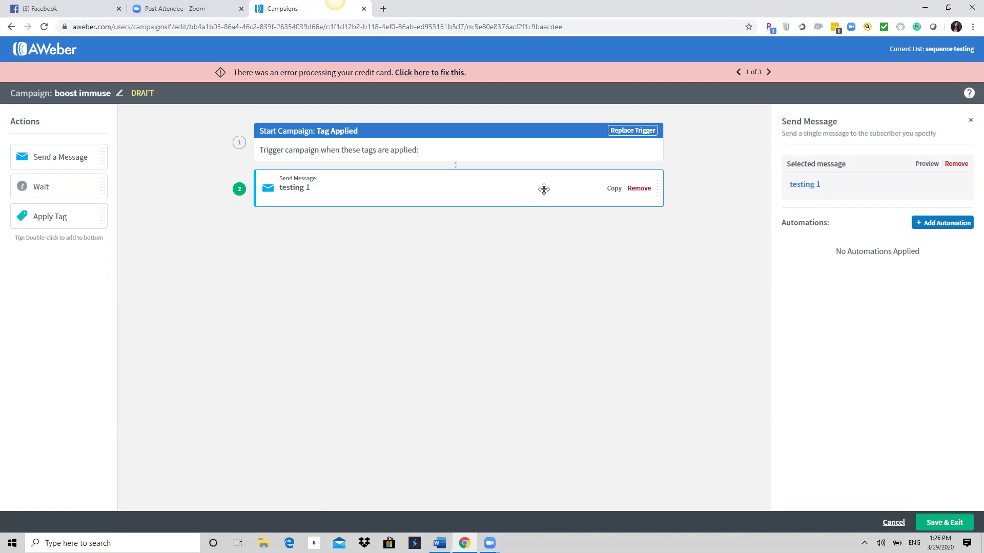
Look through the automation triggers available for the message step, then cancel without adding one.
click(945, 229)
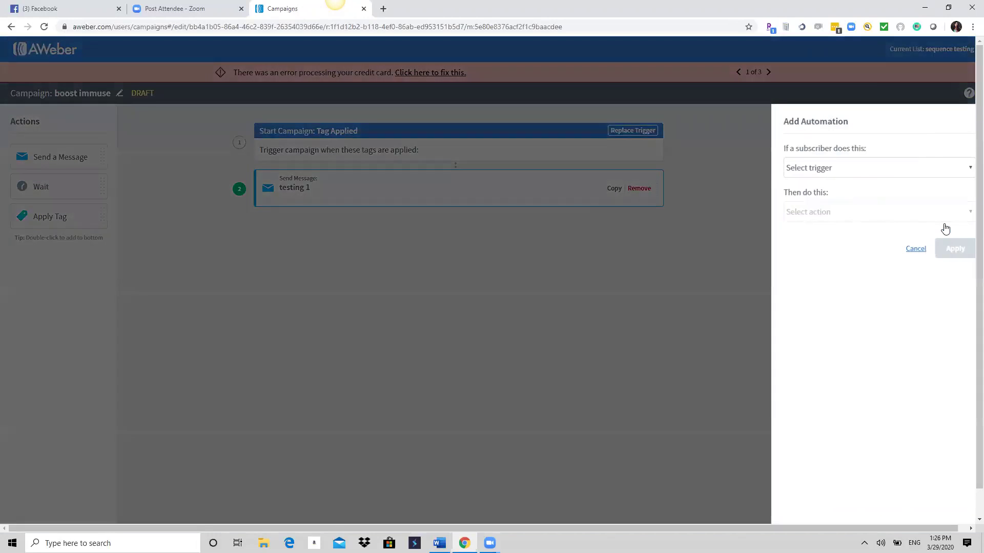
click(884, 174)
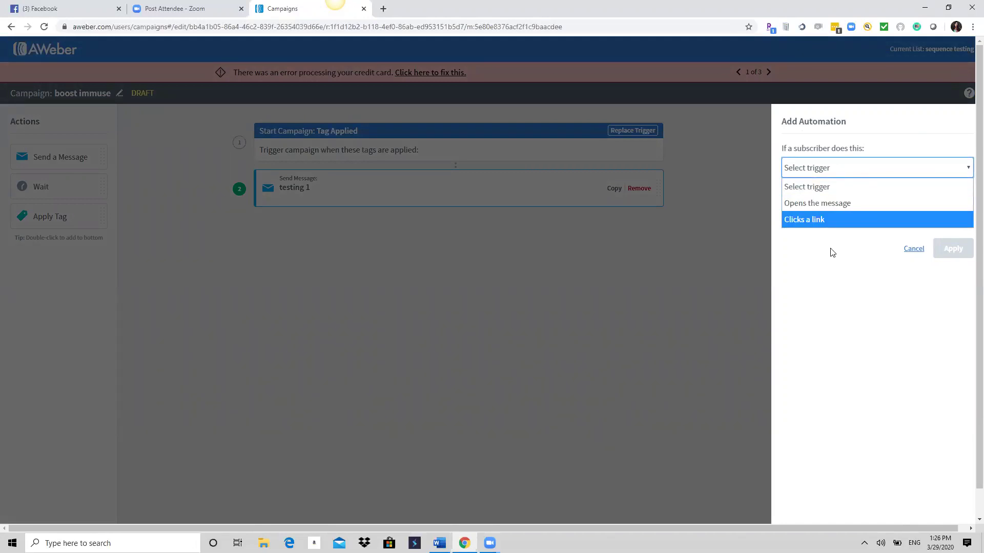
click(914, 249)
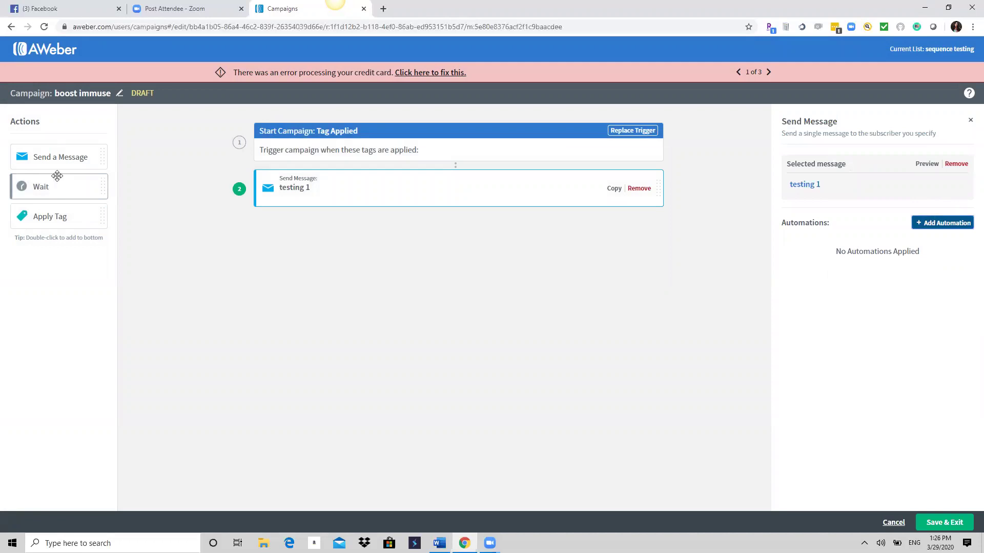
Add a Wait step after the testing 1 message with a 1-day interval.
drag(46, 187, 290, 216)
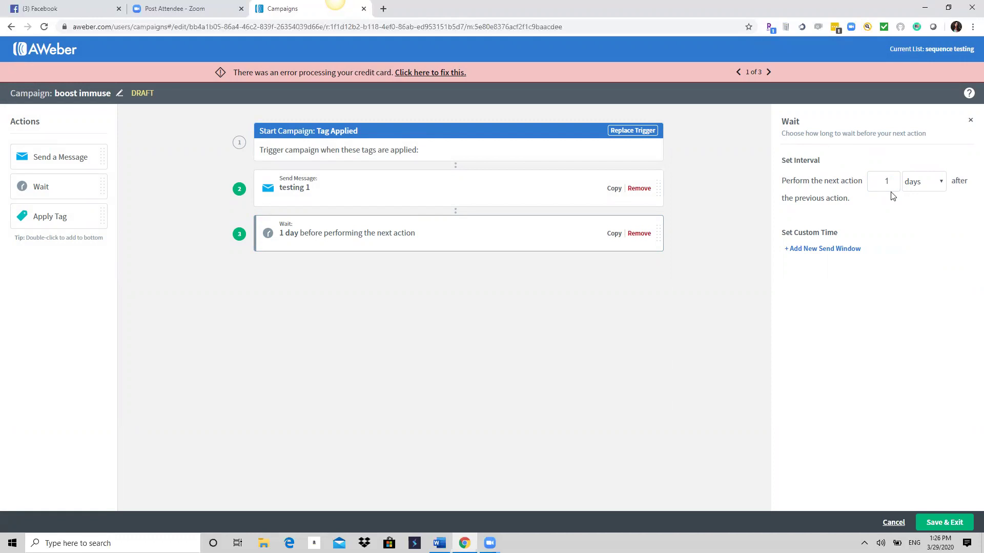
click(893, 183)
click(893, 180)
click(894, 185)
click(894, 180)
click(895, 185)
Add a fourth Send Message step using a new HTML message 'test 2' with two lines of filler text.
drag(38, 159, 292, 272)
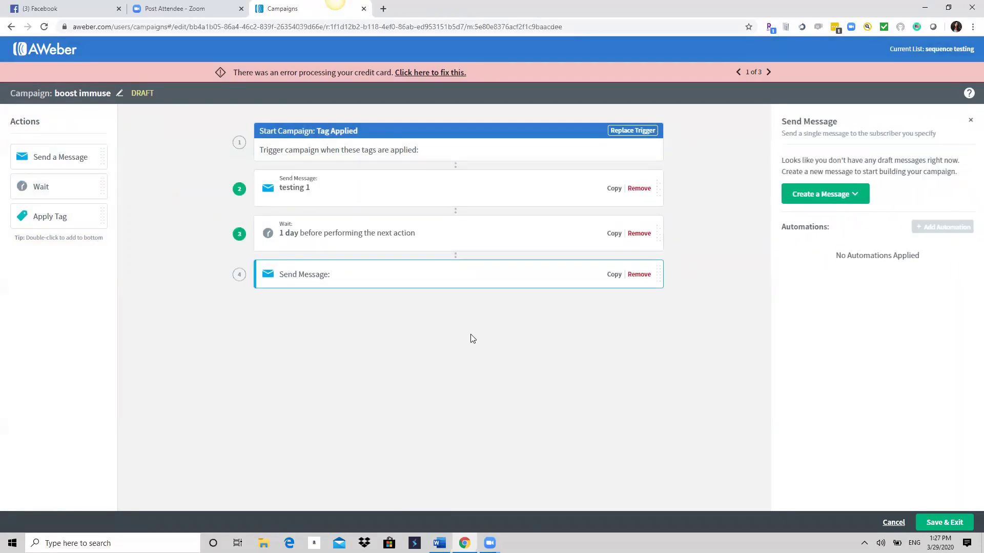
click(831, 191)
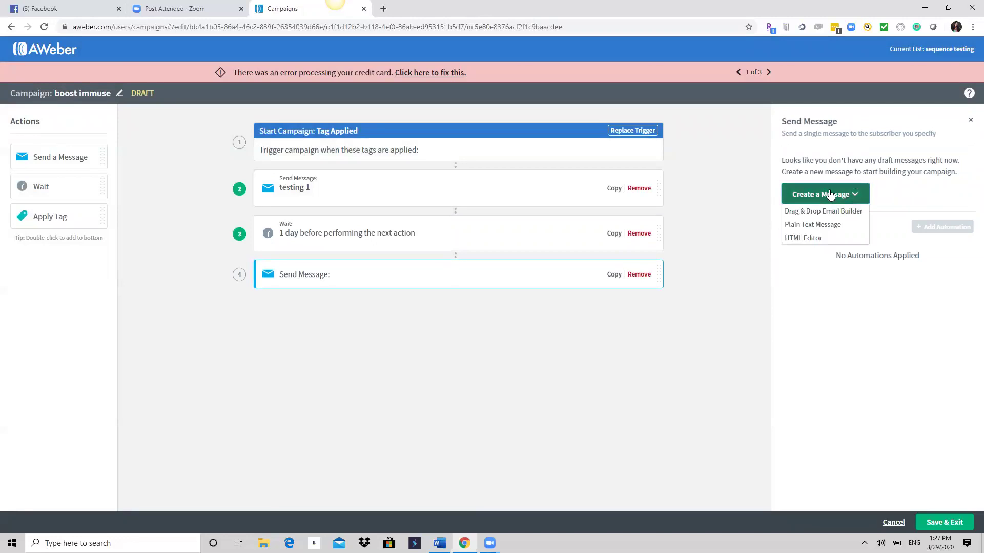
click(821, 238)
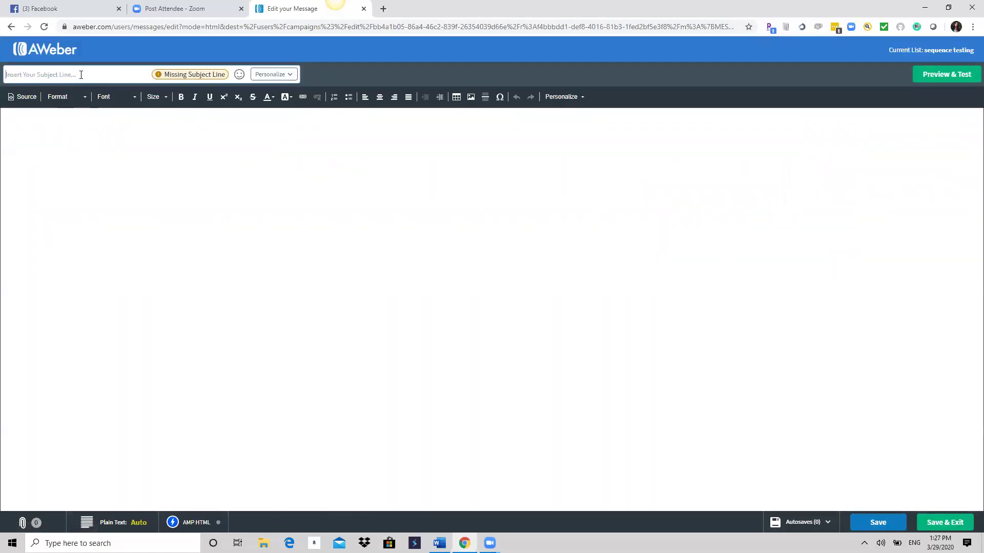
text(fs)
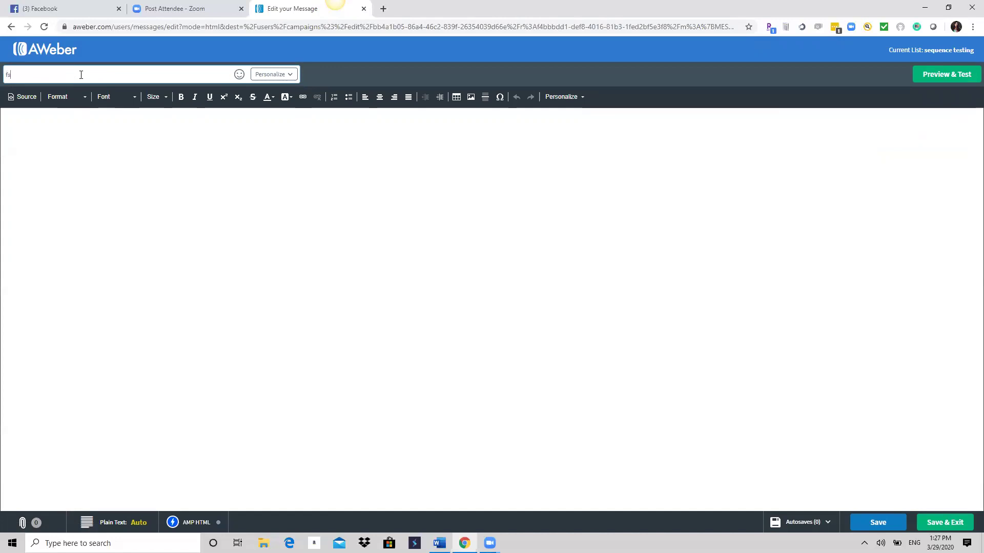
text(fd)
key(BackSpace)
key(BackSpace)
key(BackSpace)
text(test 2)
click(53, 144)
text(dfdfdfdgggsg)
key(Return)
text(sgsss)
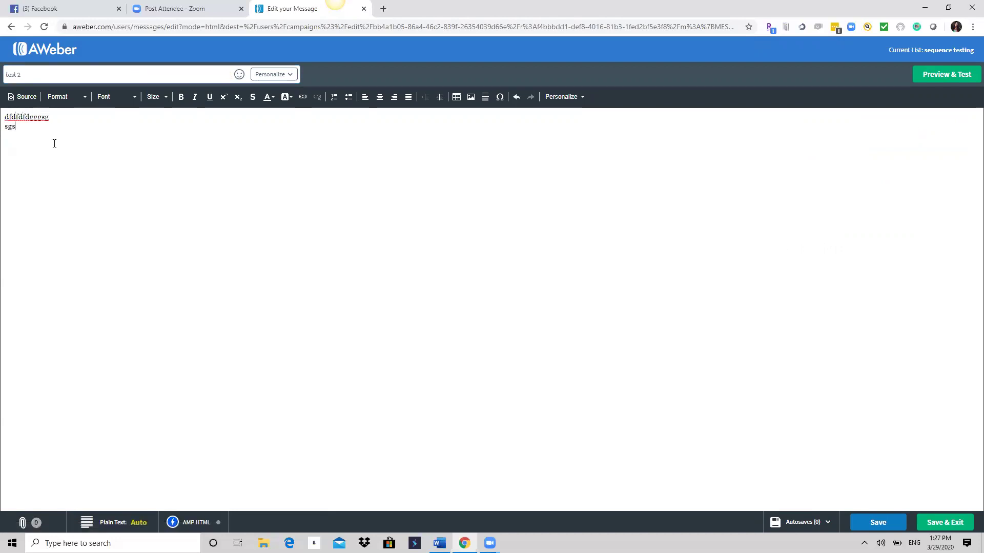
click(944, 523)
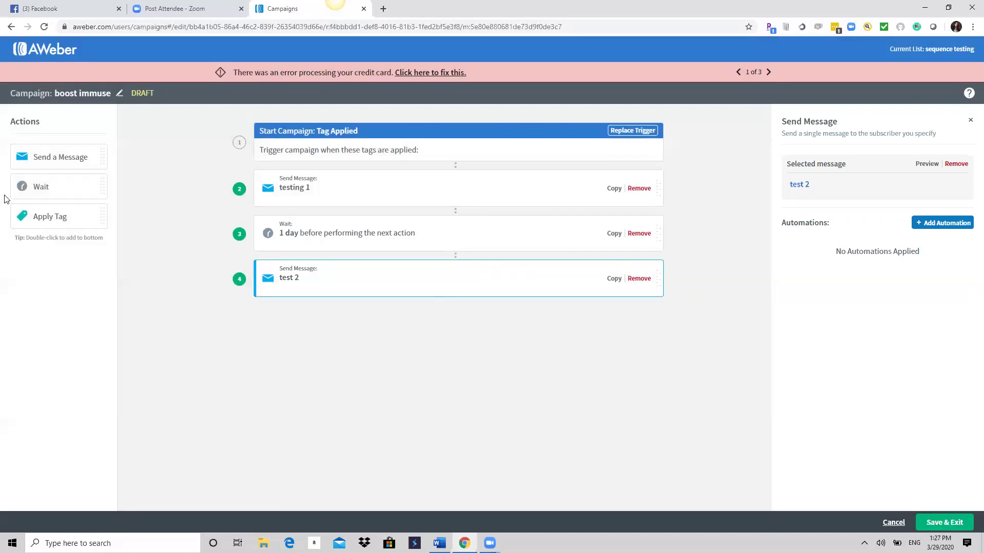
Add a 2-day Wait and an empty Send Message step, then save and exit boost immuse.
drag(39, 185, 290, 309)
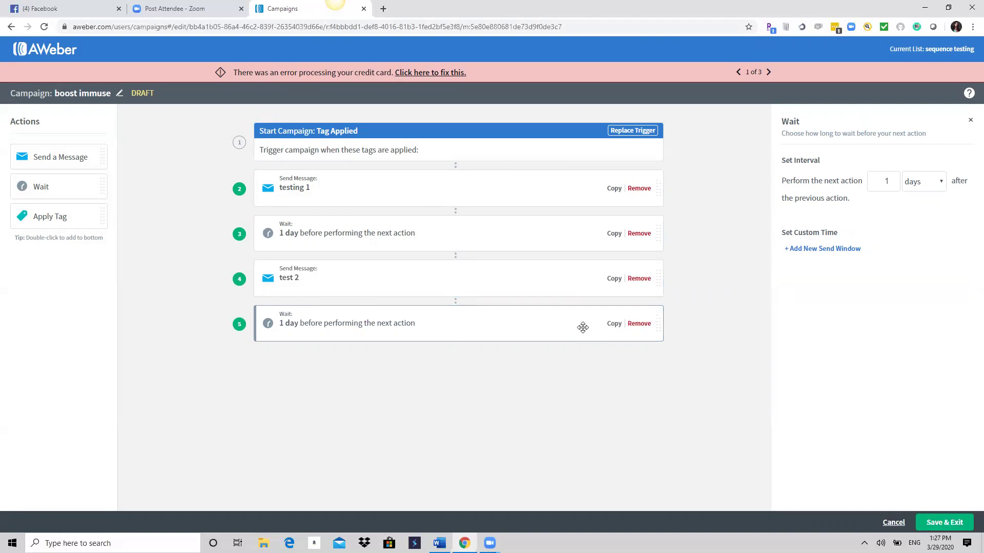
click(893, 179)
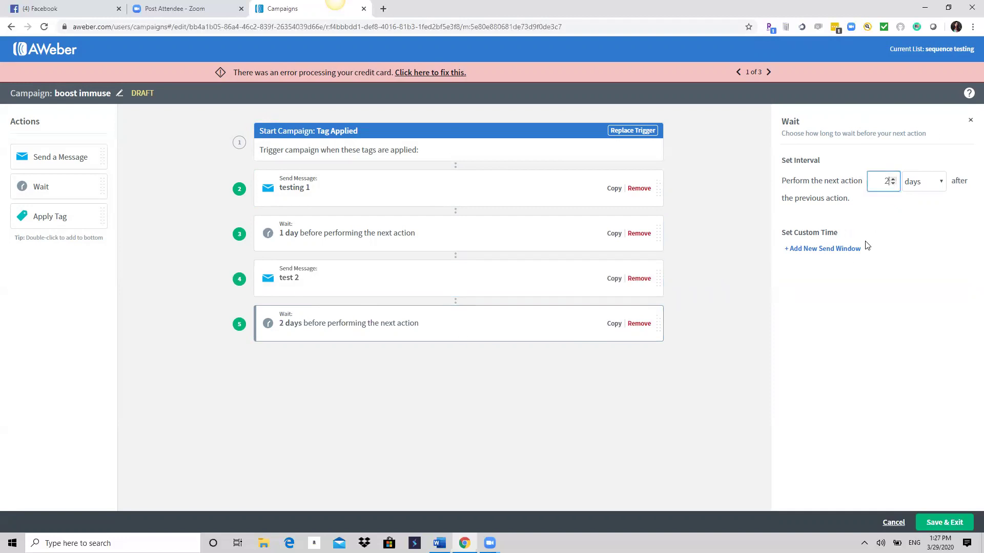
drag(94, 157, 321, 366)
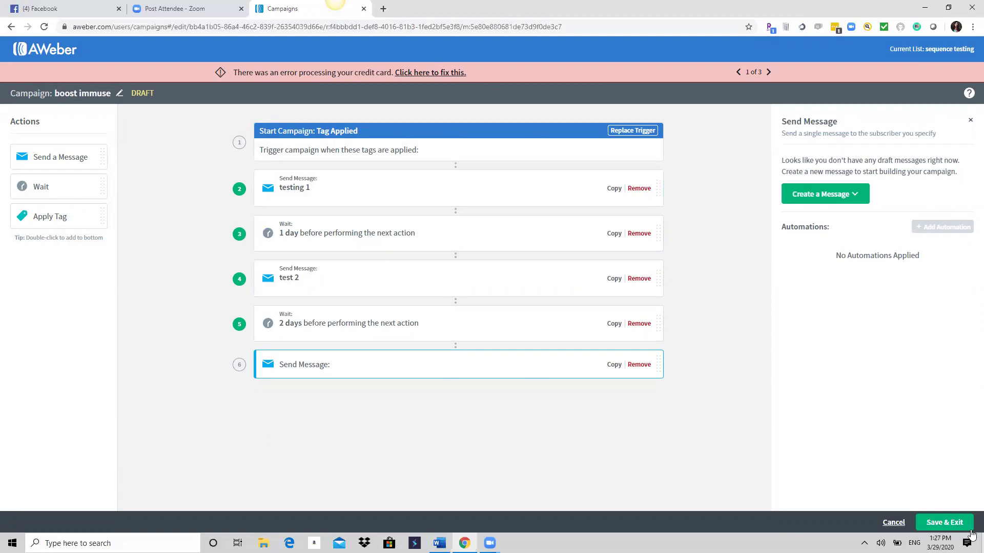
click(949, 526)
click(583, 179)
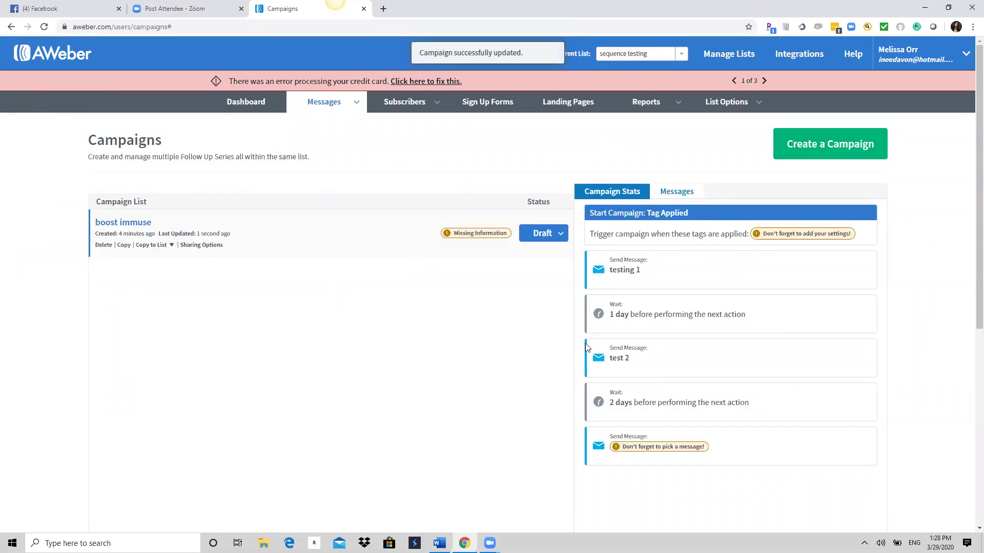
scroll(795, 365, down, 4)
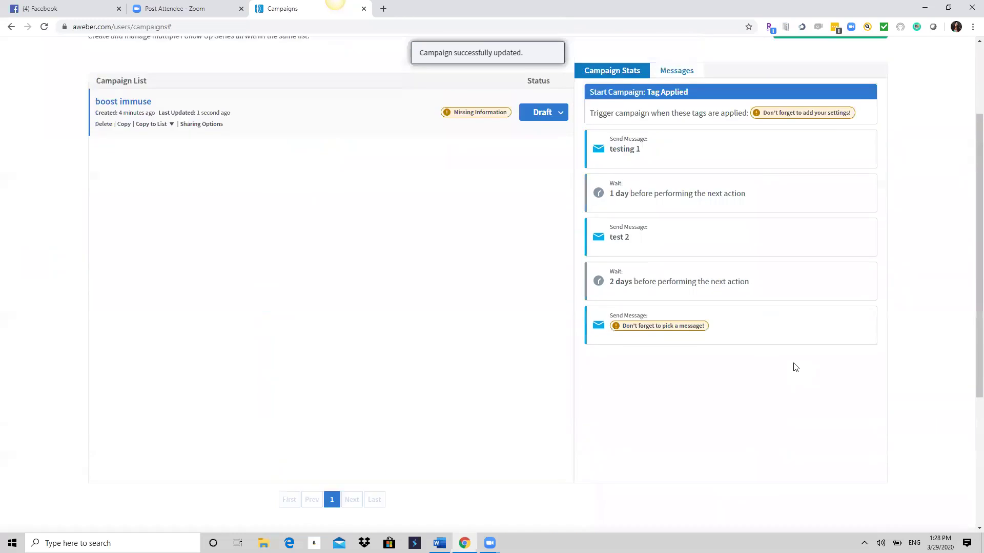
scroll(795, 367, up, 4)
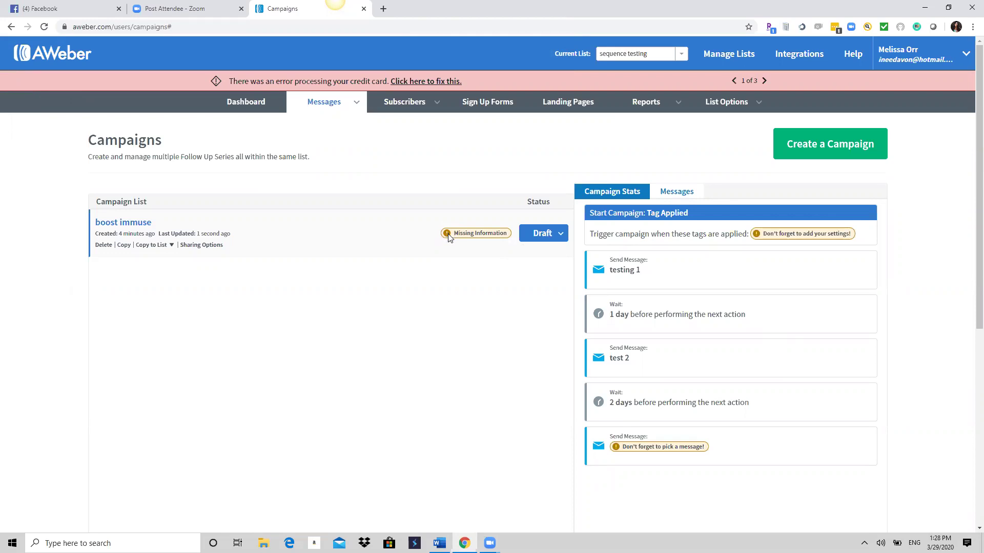
click(559, 235)
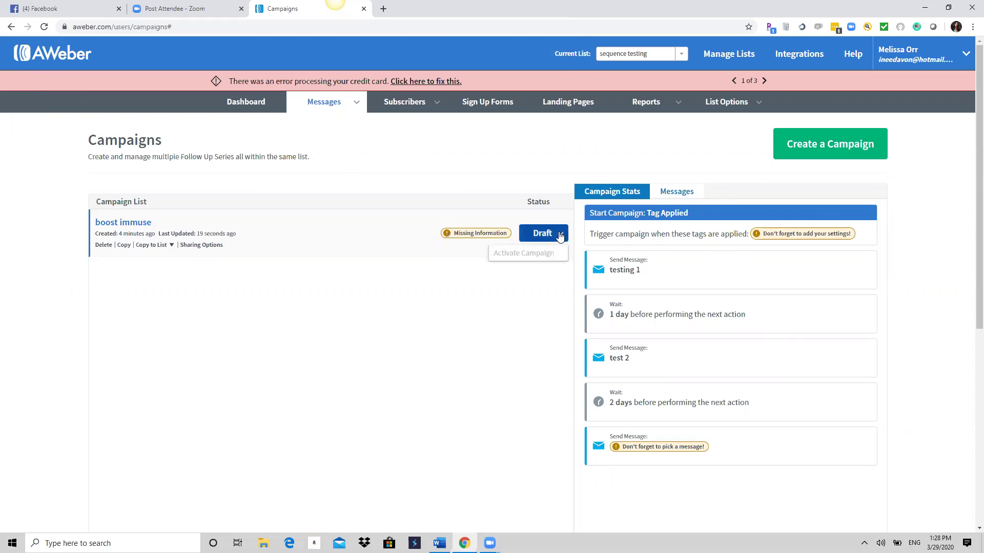
click(474, 312)
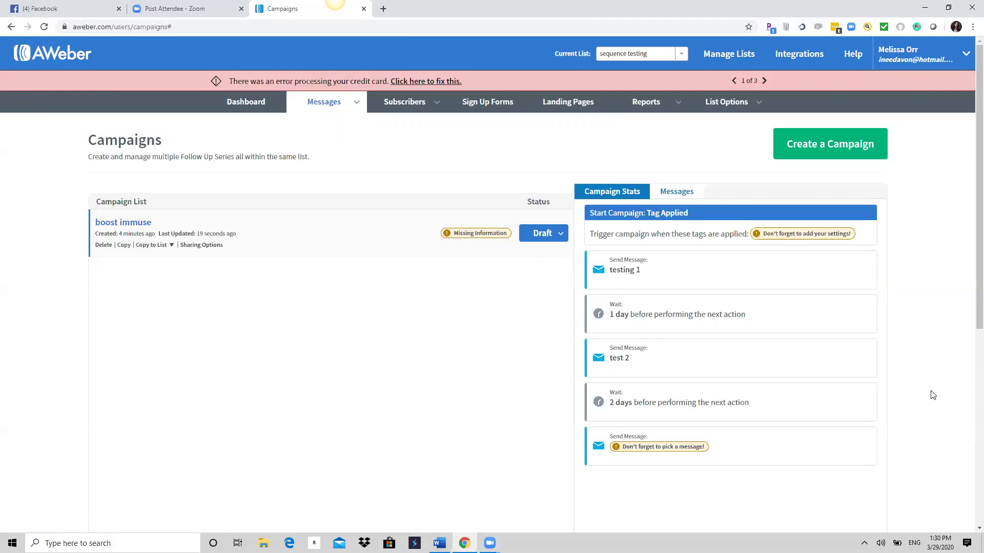
mouse_move(349, 97)
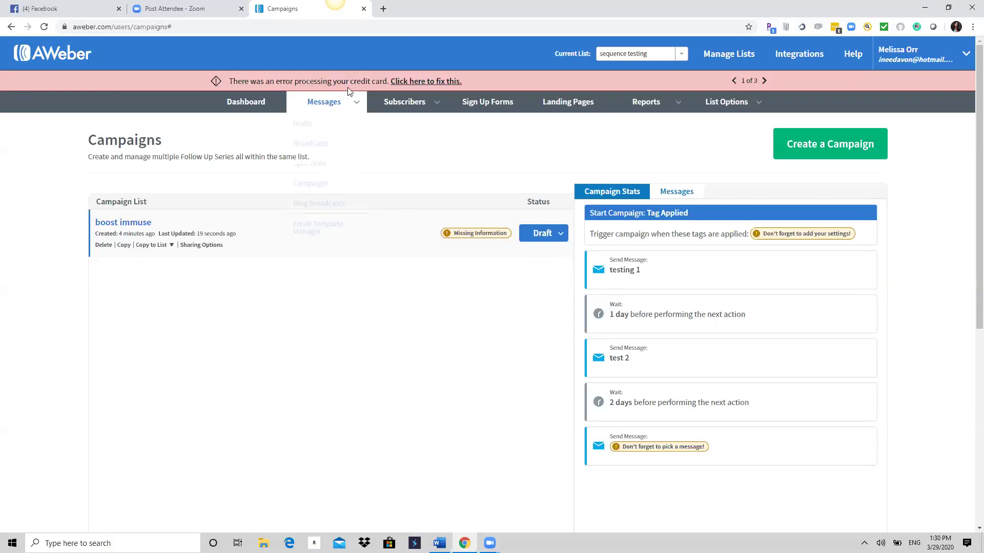
click(321, 187)
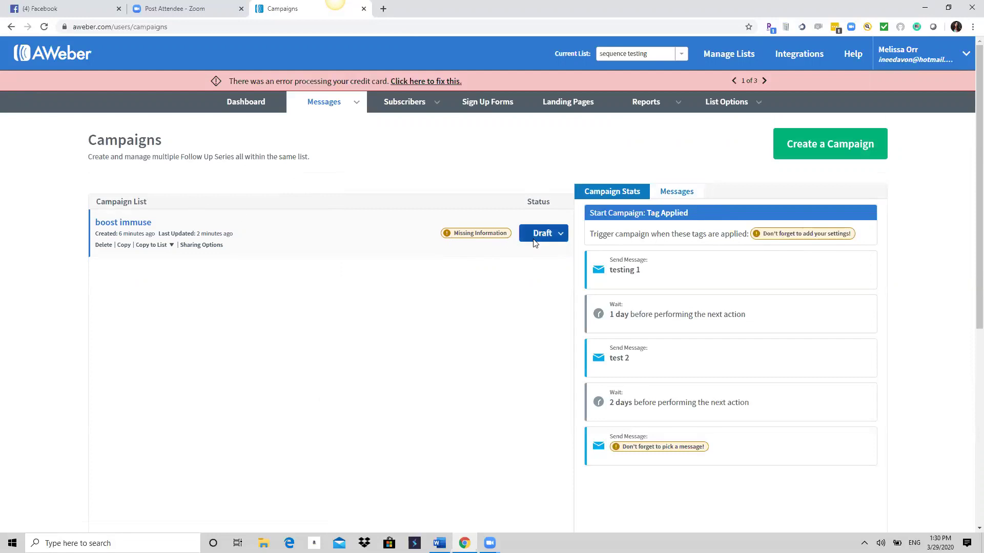
Reopen boost immuse and replace its trigger with On Subscribe.
click(123, 224)
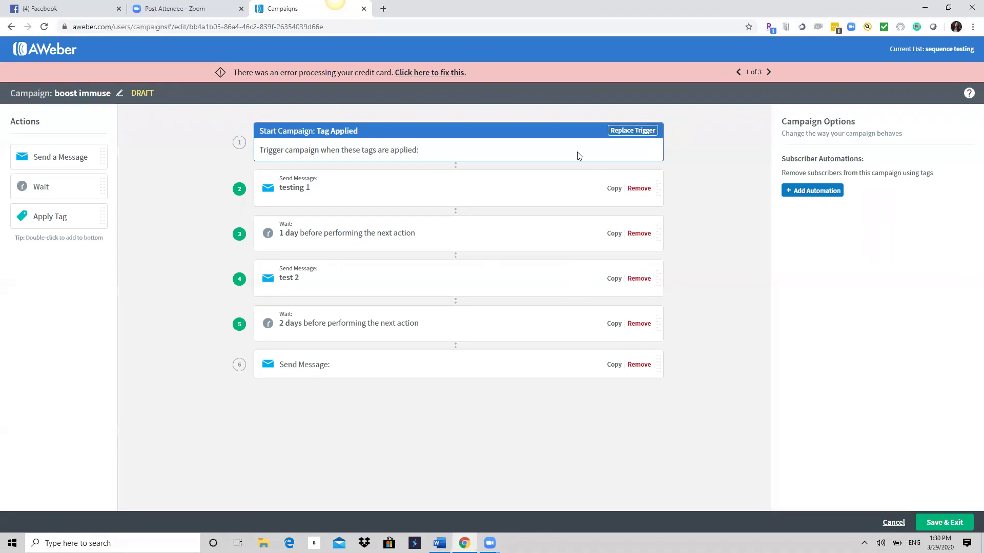
click(635, 131)
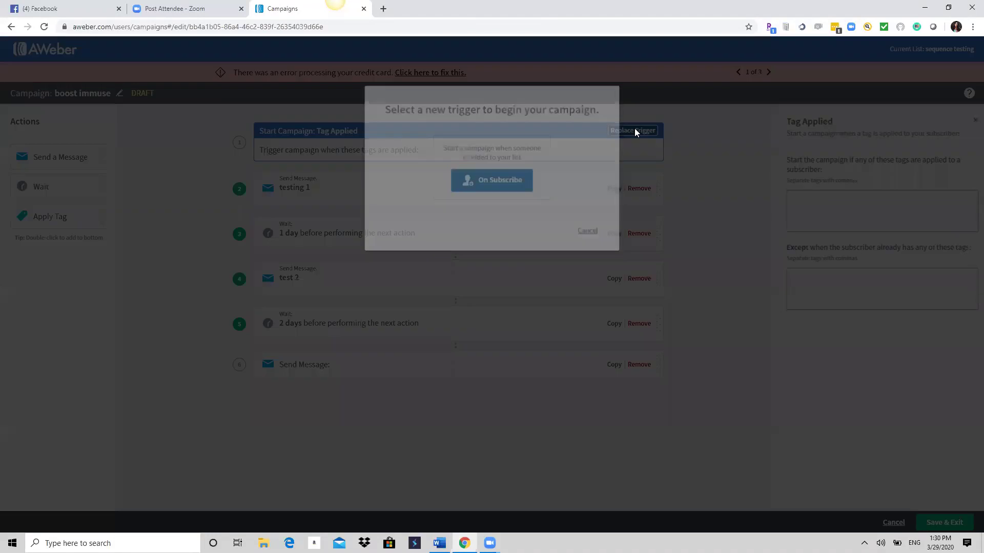
click(501, 184)
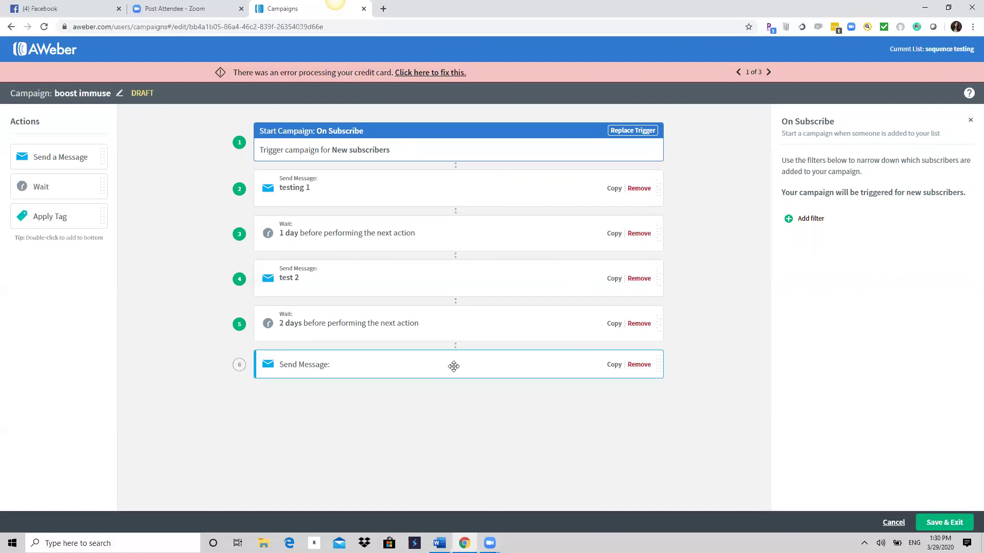
Start a new HTML message for the empty final Send Message step.
click(431, 366)
click(826, 194)
click(811, 240)
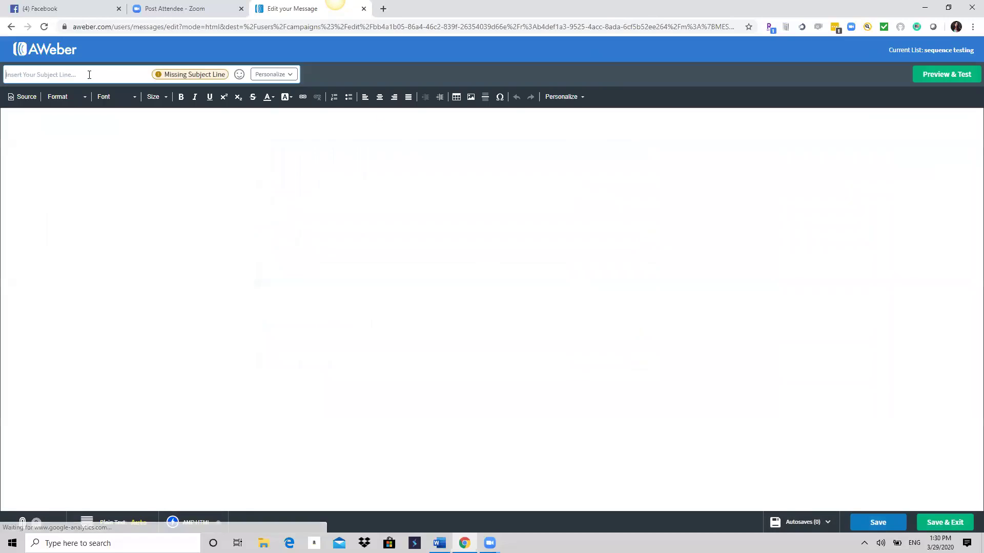
Write the message 'test 3' with filler body text, save it, and save the campaign.
click(90, 76)
text(test 3)
click(91, 140)
text(ffdfdfdfdfdf)
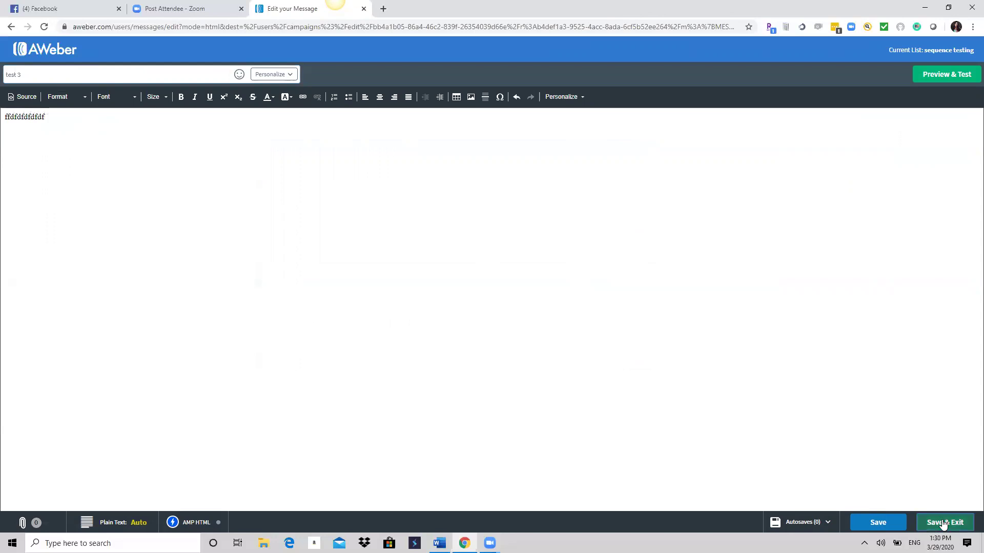
click(944, 522)
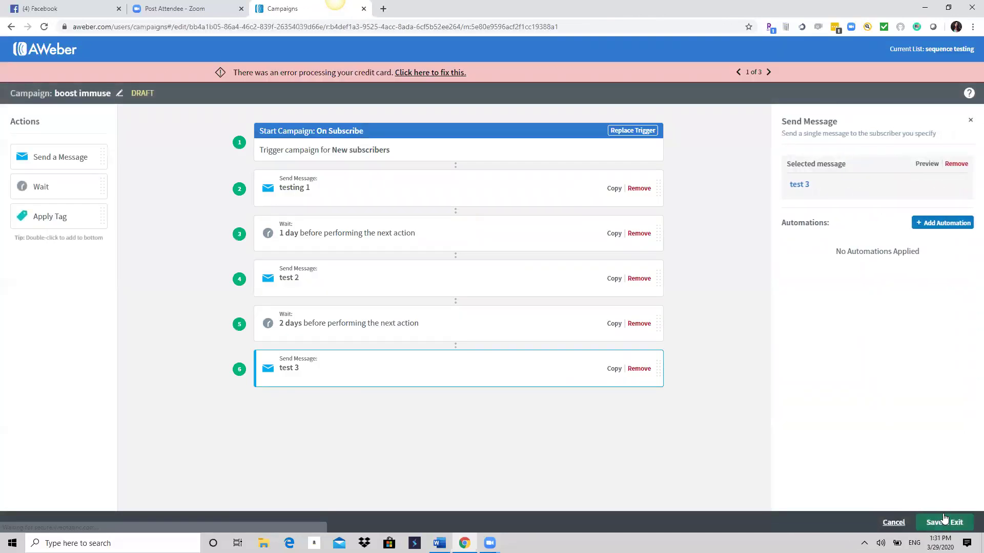
click(946, 522)
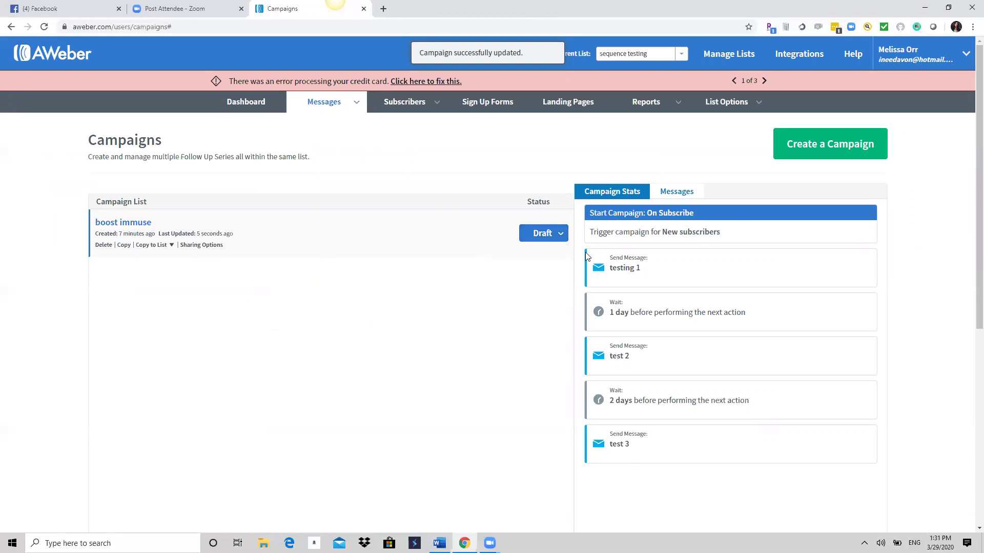
Change the boost immuse campaign's status from Draft to Active.
click(561, 237)
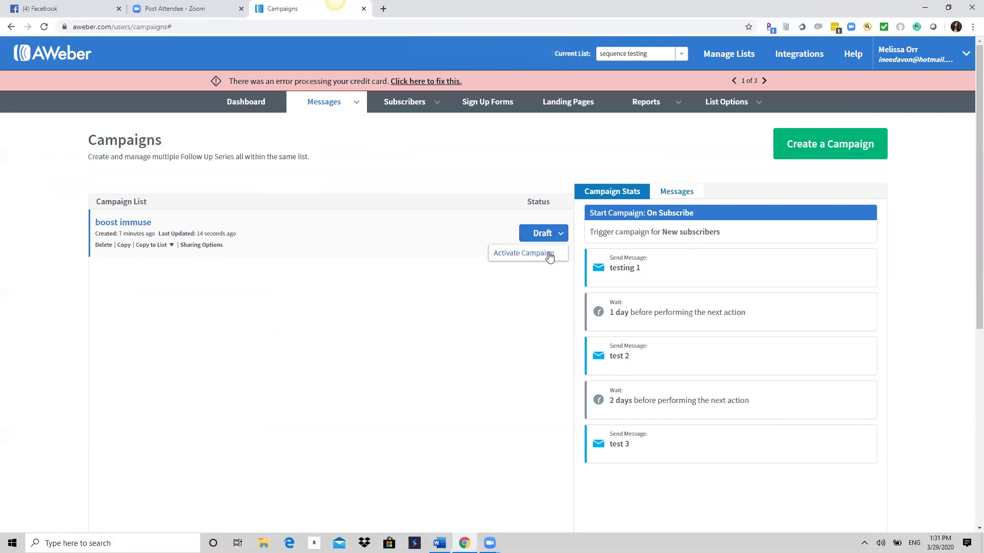
click(548, 259)
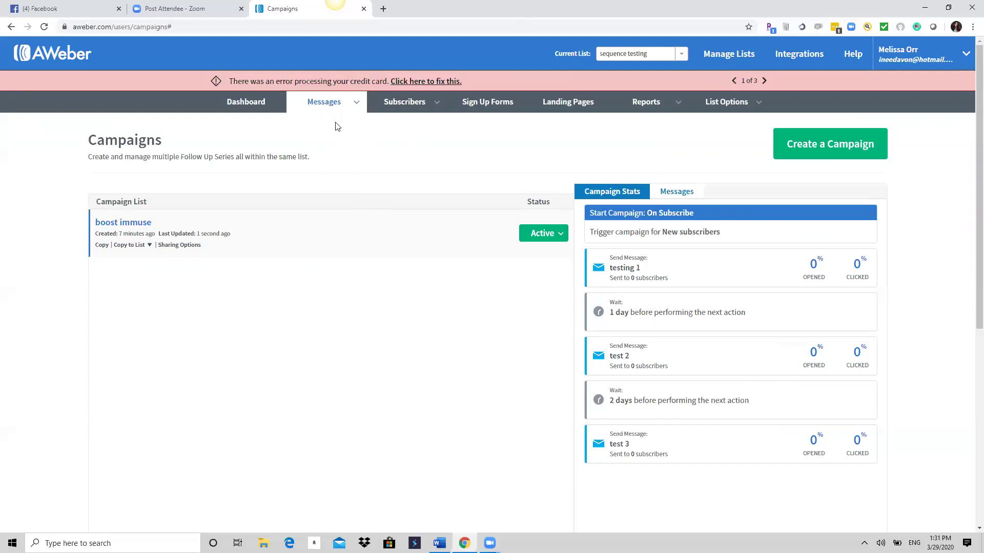
mouse_move(358, 106)
click(311, 184)
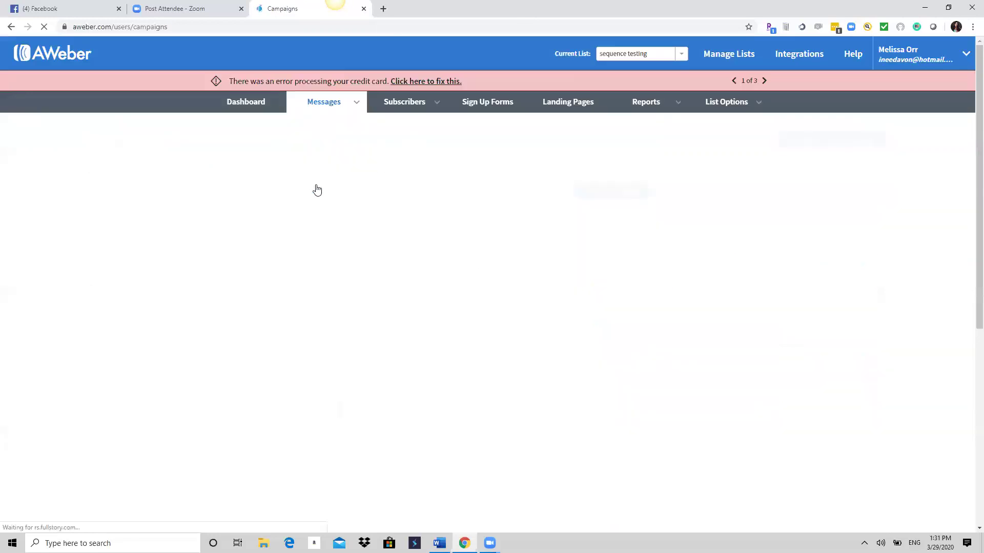
mouse_move(363, 106)
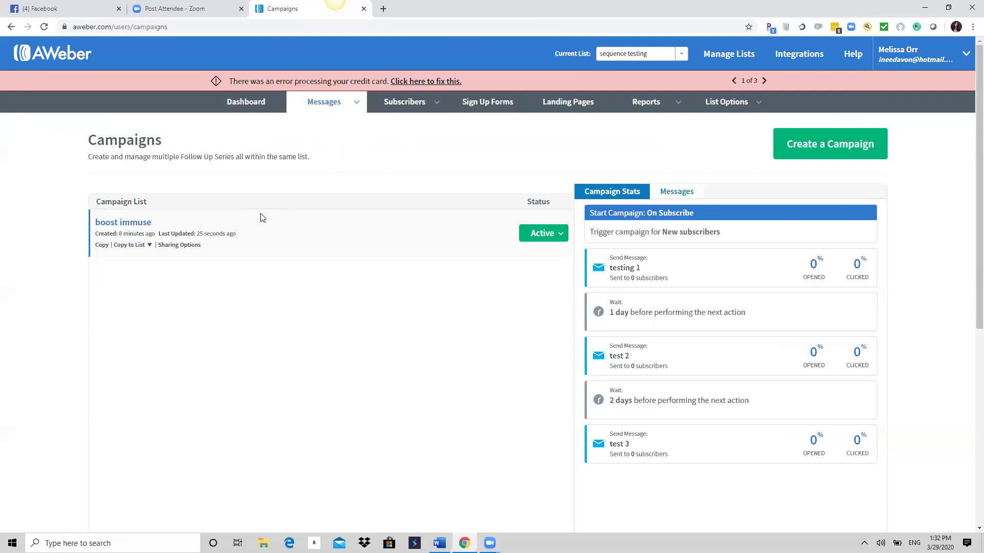
Open the Current List chooser on the sequence testing list's Campaigns page.
click(638, 54)
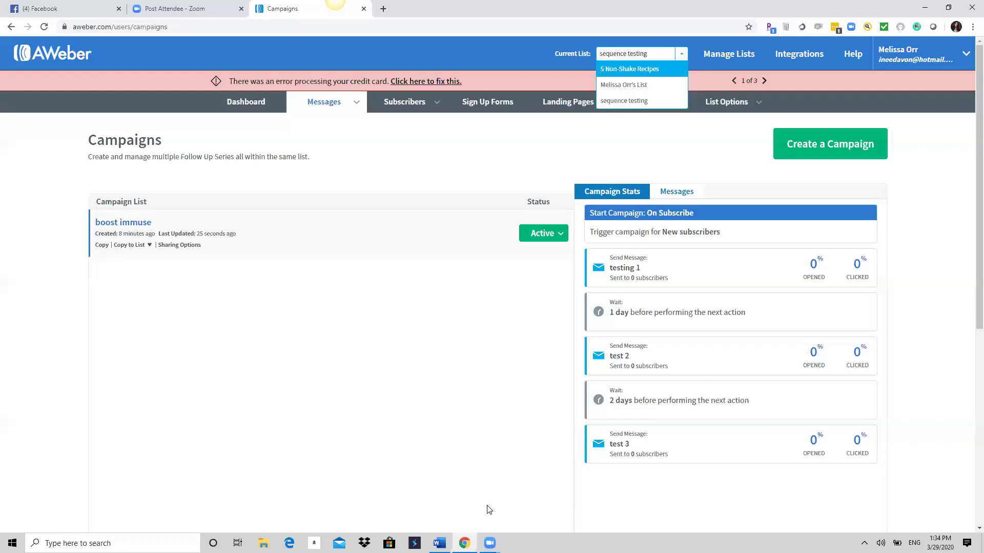
Switch the current list to 5 Non-Shake Recipes and open its Messages > Drafts page.
mouse_move(359, 136)
click(640, 71)
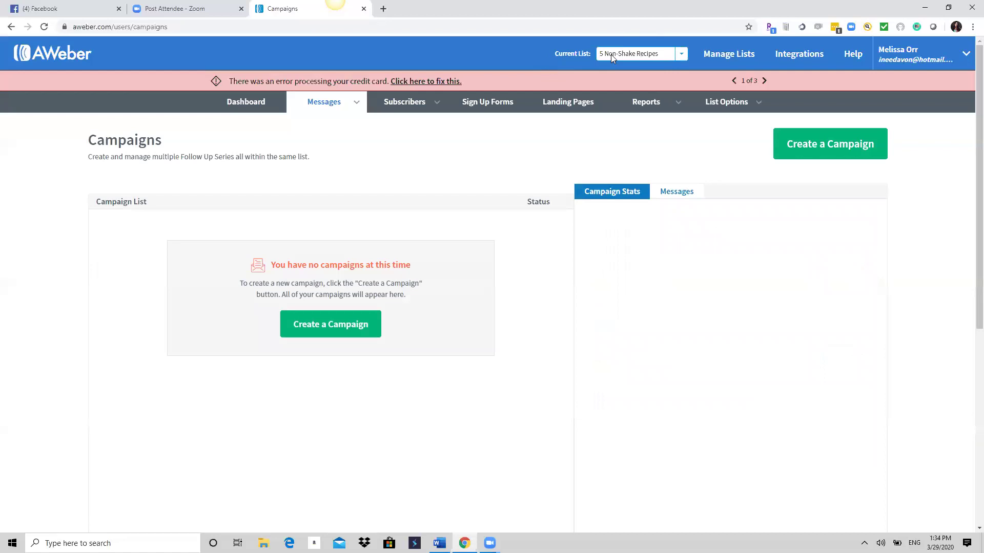
click(681, 54)
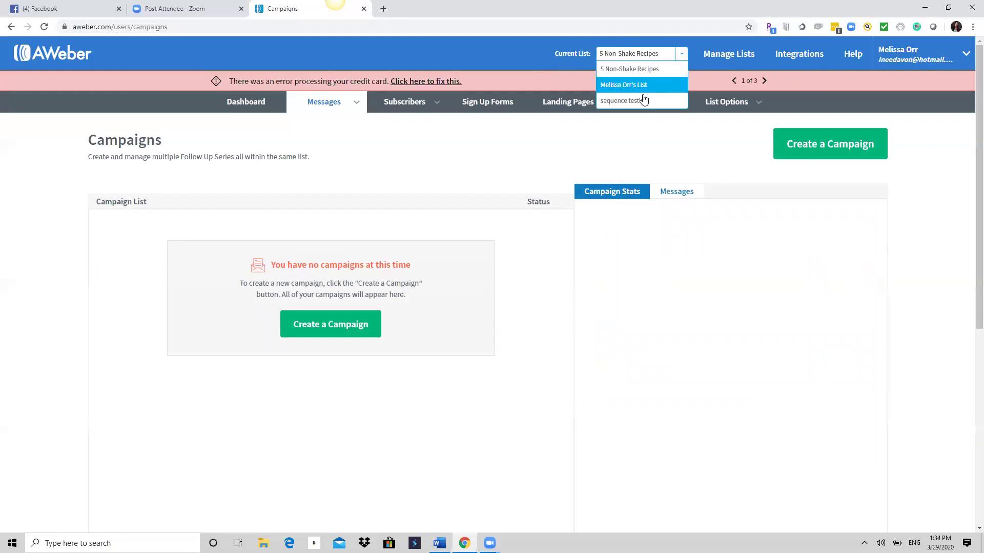
click(651, 69)
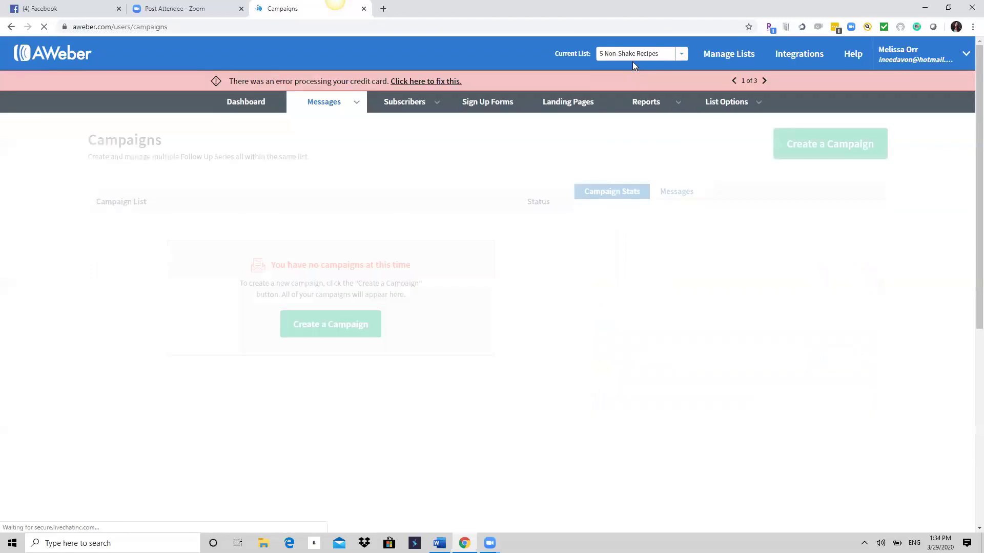
mouse_move(360, 103)
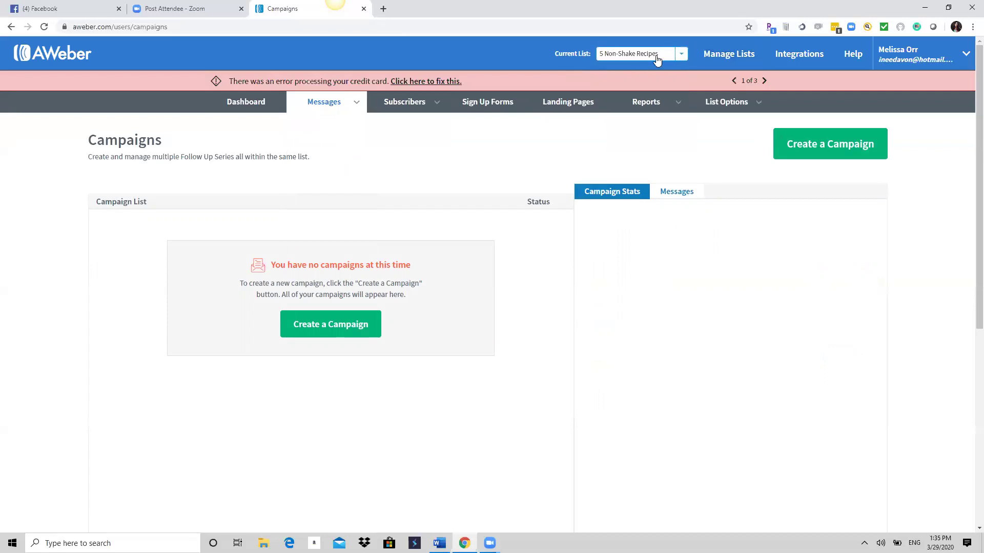
click(330, 101)
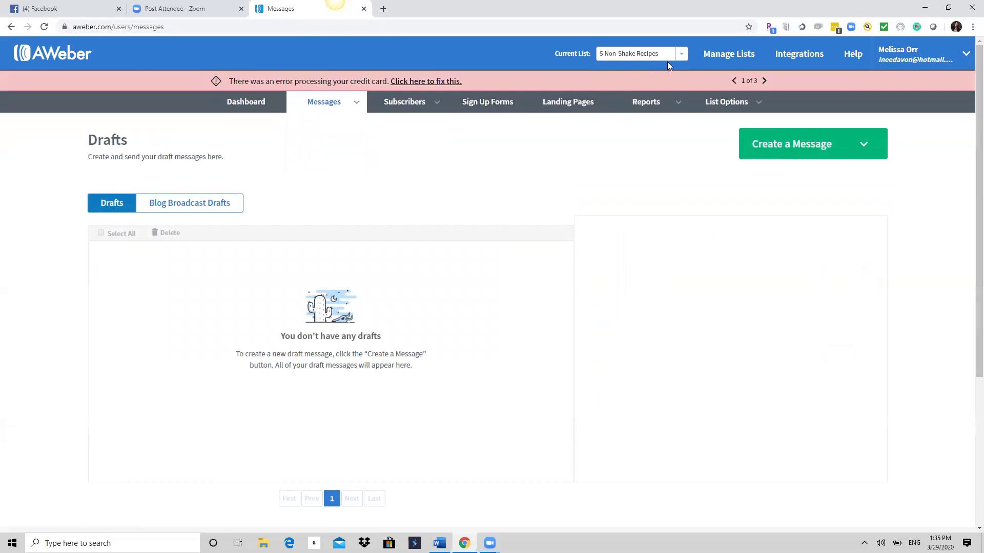
Show the 5 Non-Shake Recipes Campaigns page, which reports no campaigns yet.
click(679, 55)
click(679, 55)
mouse_move(354, 101)
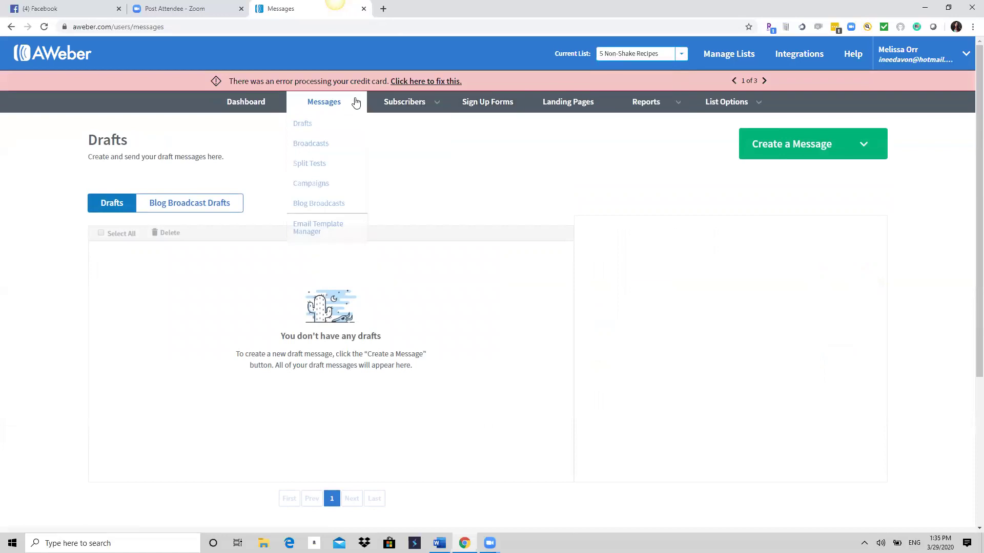
click(310, 191)
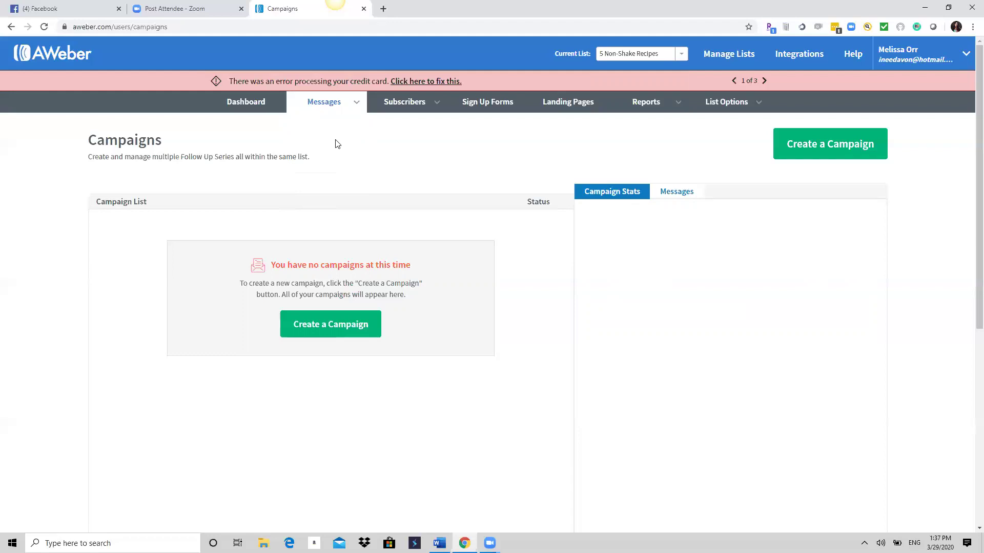
Open the New campaign dialog from the Non-Shake Recipes Campaigns page.
mouse_move(353, 107)
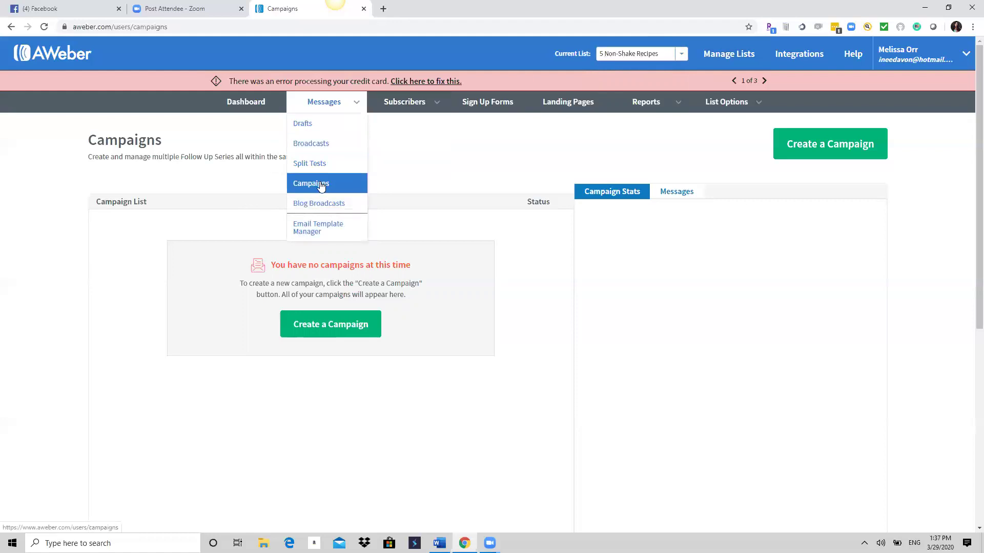
click(826, 148)
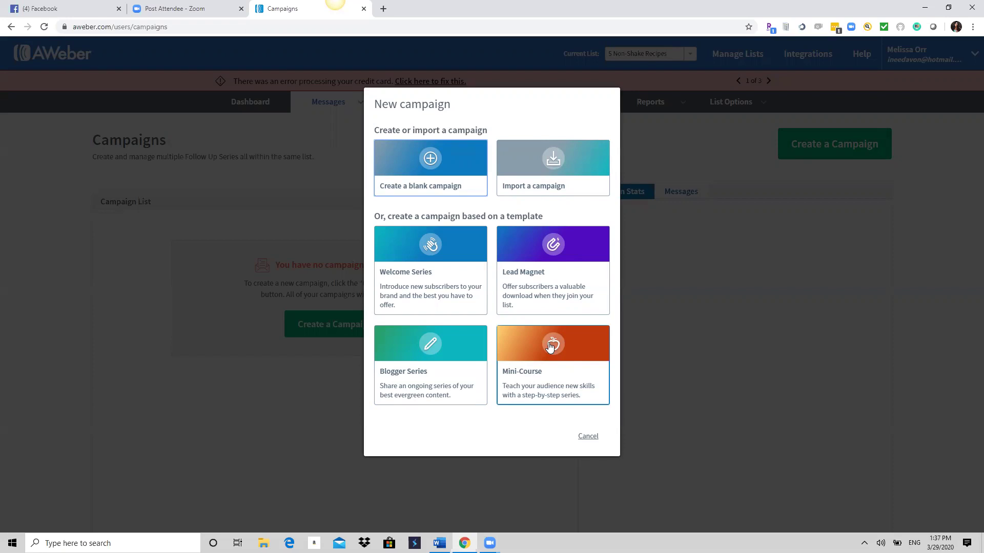
Create a campaign from the Mini-Course template, keeping the name 'Template: Mini-Course'.
click(550, 347)
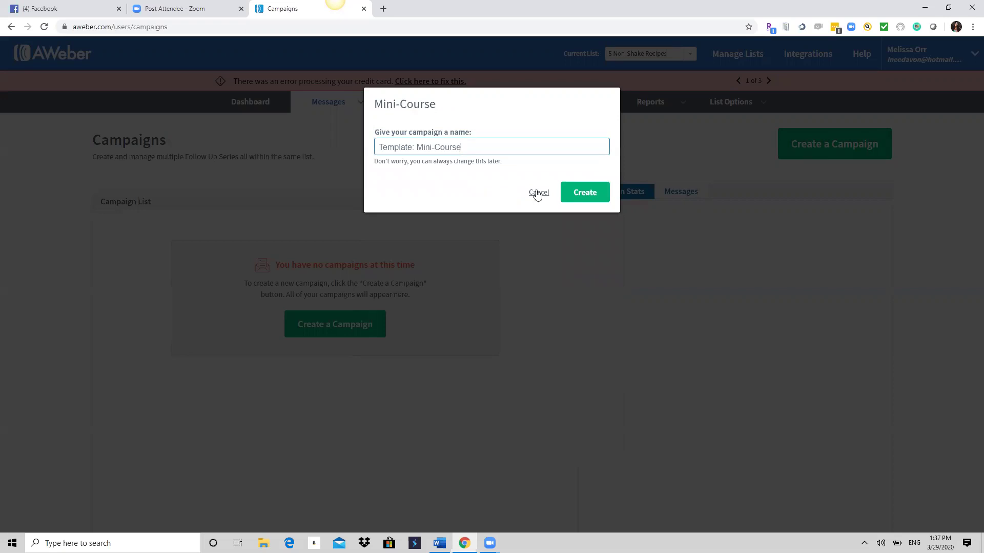
click(586, 192)
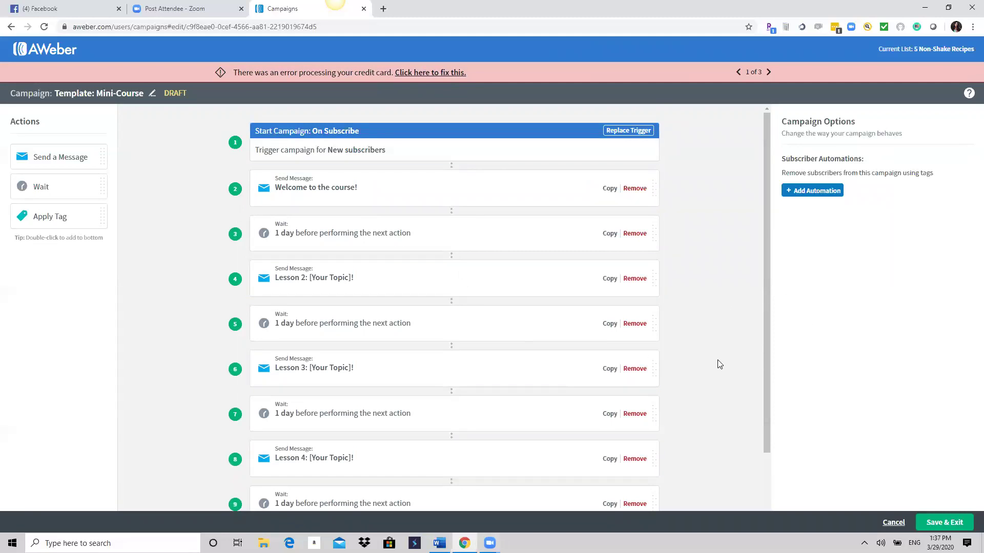
scroll(719, 364, down, 2)
scroll(720, 367, up, 2)
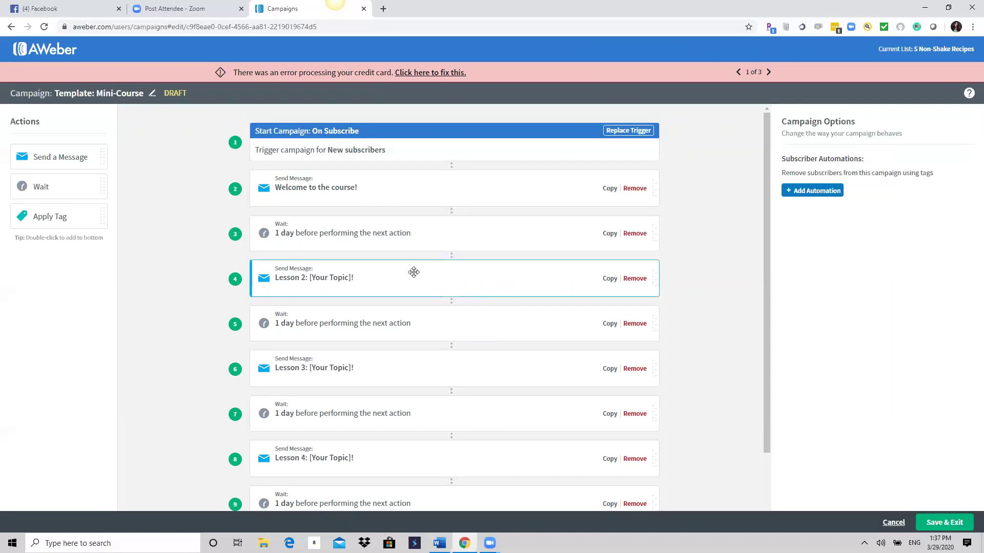
scroll(392, 487, down, 2)
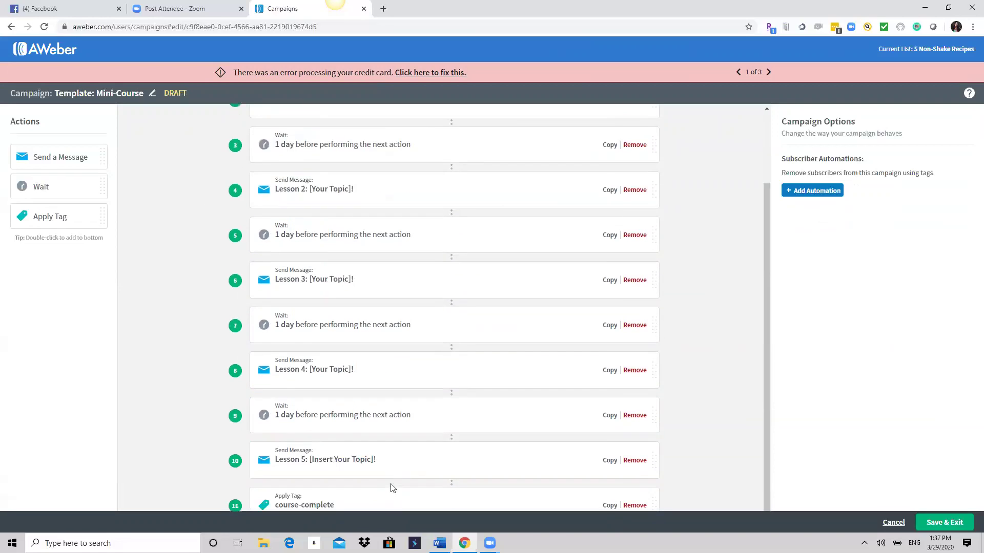
scroll(392, 488, up, 2)
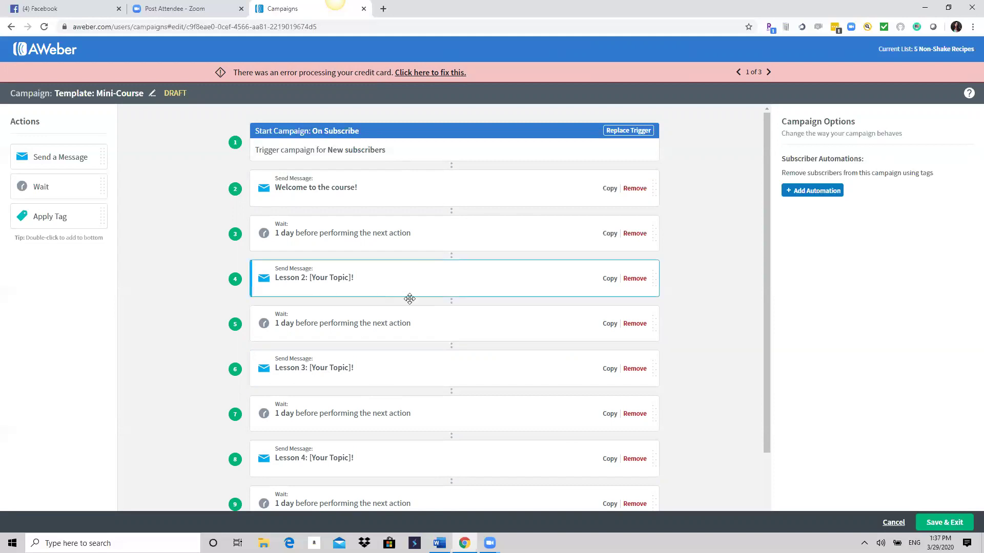
scroll(430, 320, down, 2)
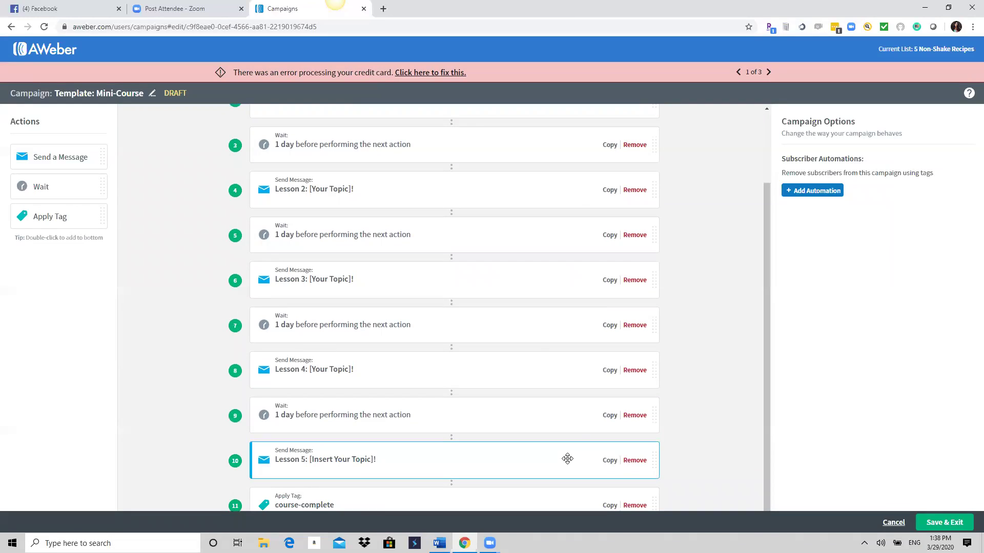
scroll(624, 373, up, 2)
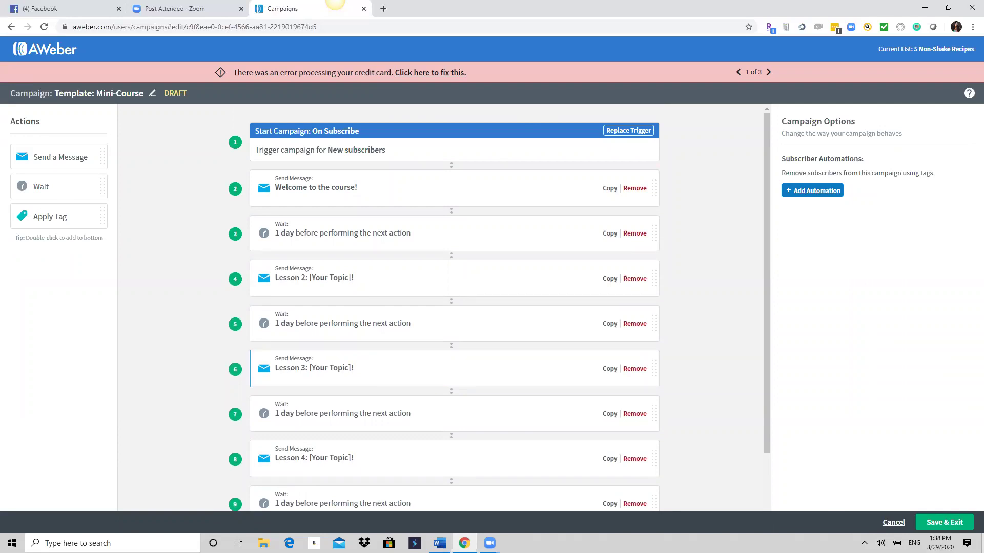
Save and exit the Mini-Course campaign, leaving its status as Draft.
click(941, 523)
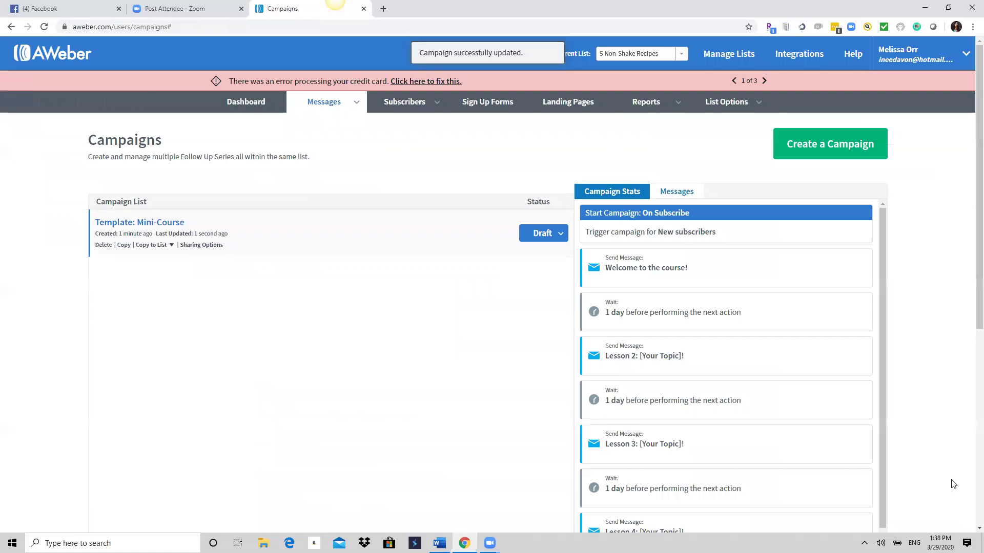
click(560, 235)
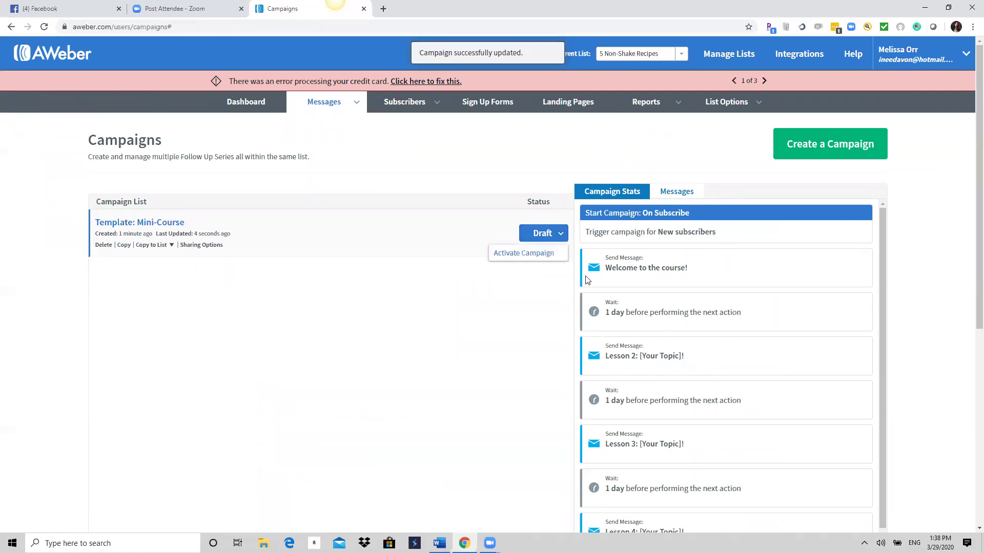
click(435, 404)
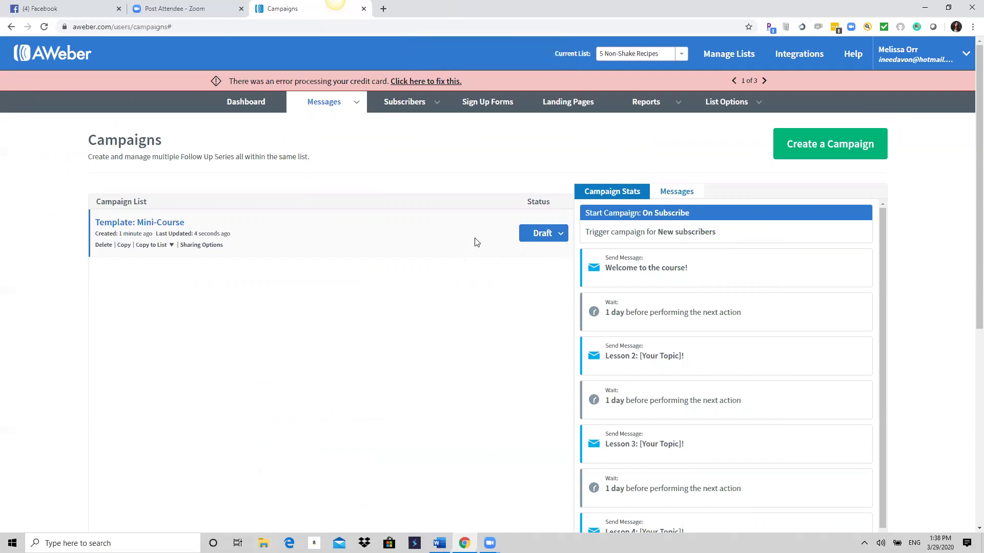
Reload Messages > Campaigns and open the New campaign dialog again.
mouse_move(317, 103)
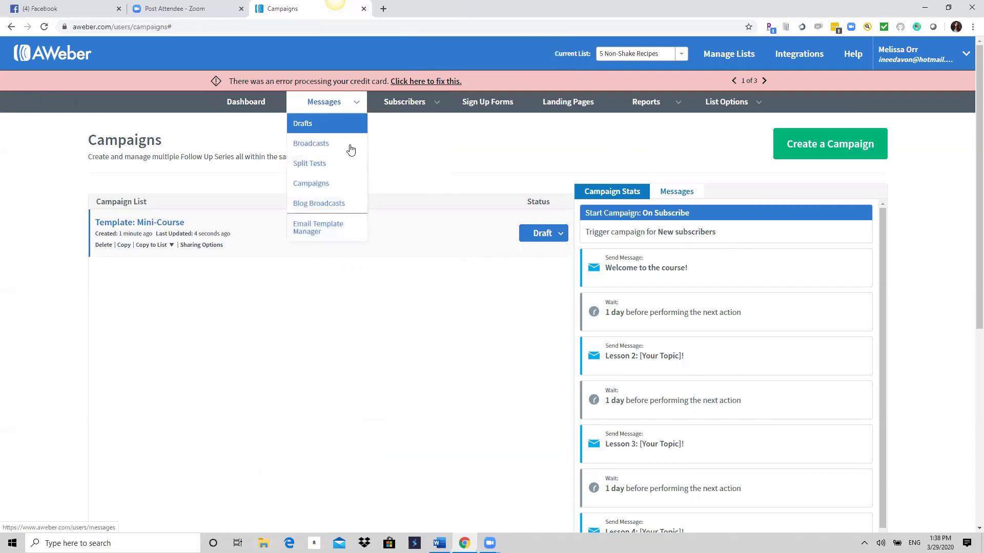
click(324, 184)
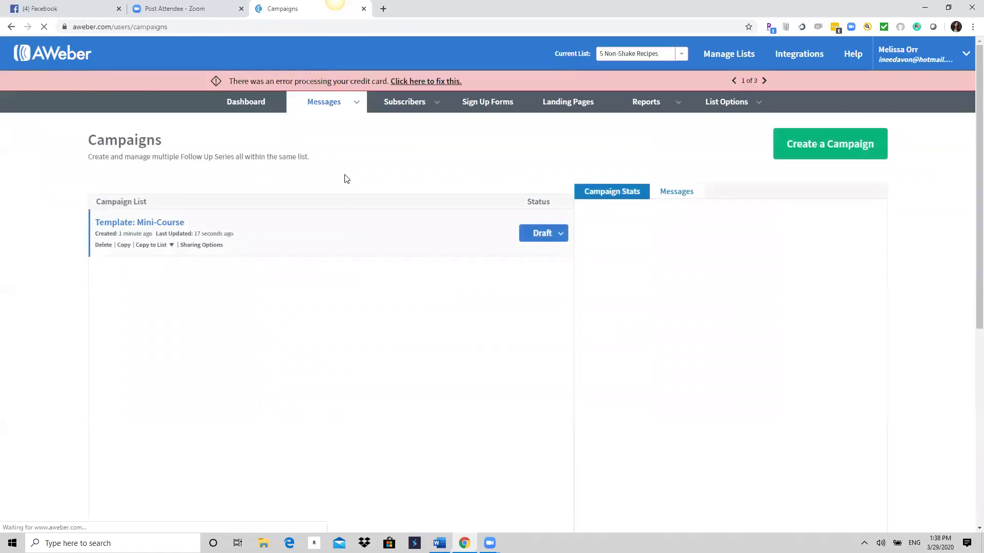
click(835, 146)
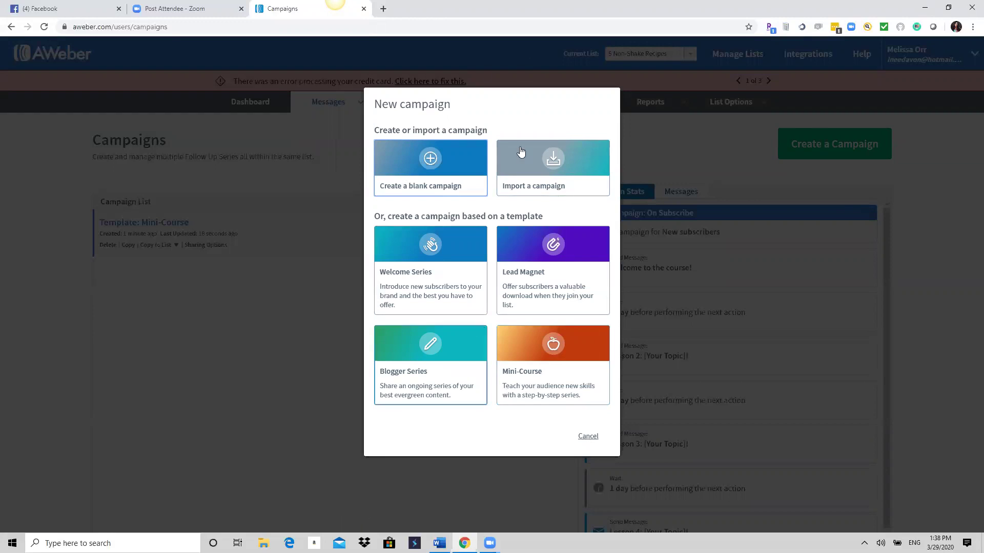
Cancel the New campaign dialog, leaving the Template: Mini-Course draft in place.
click(586, 438)
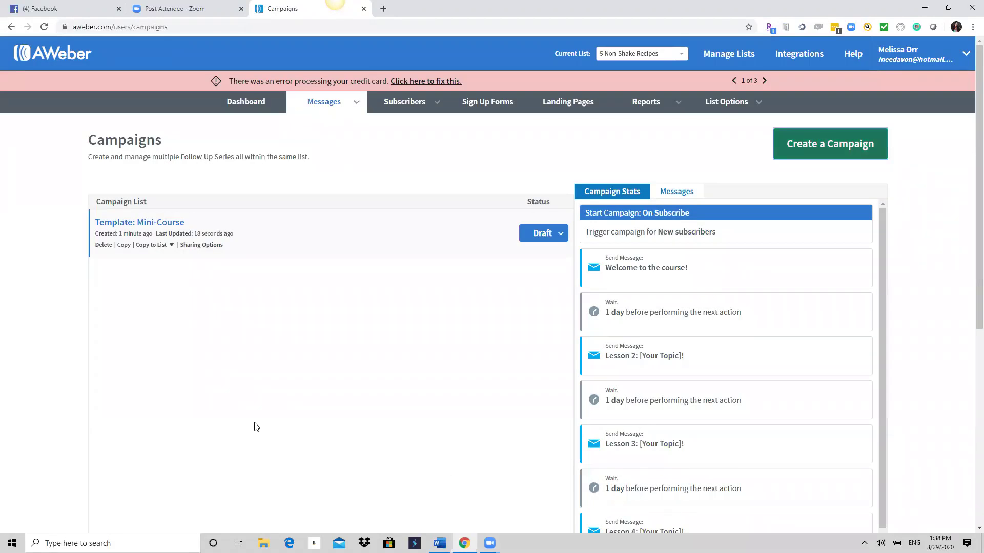
click(855, 143)
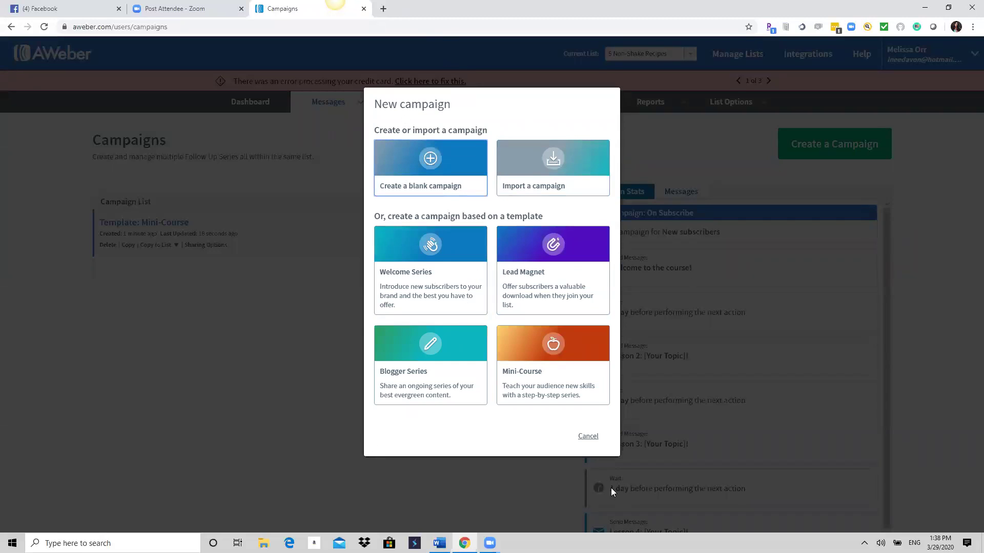
click(588, 436)
Open the MyLeadSystemPRO member site in a new tab and log in with saved credentials.
click(383, 9)
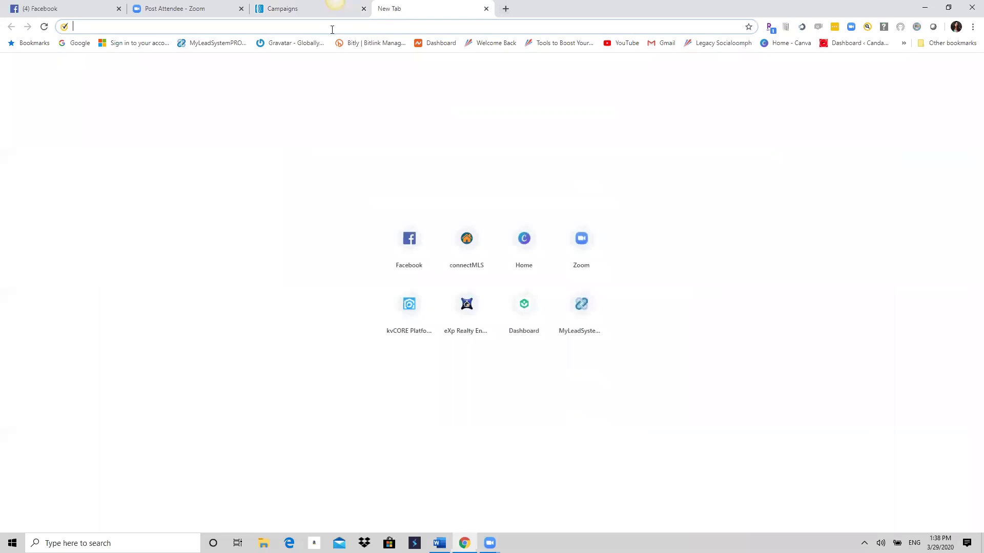
click(218, 42)
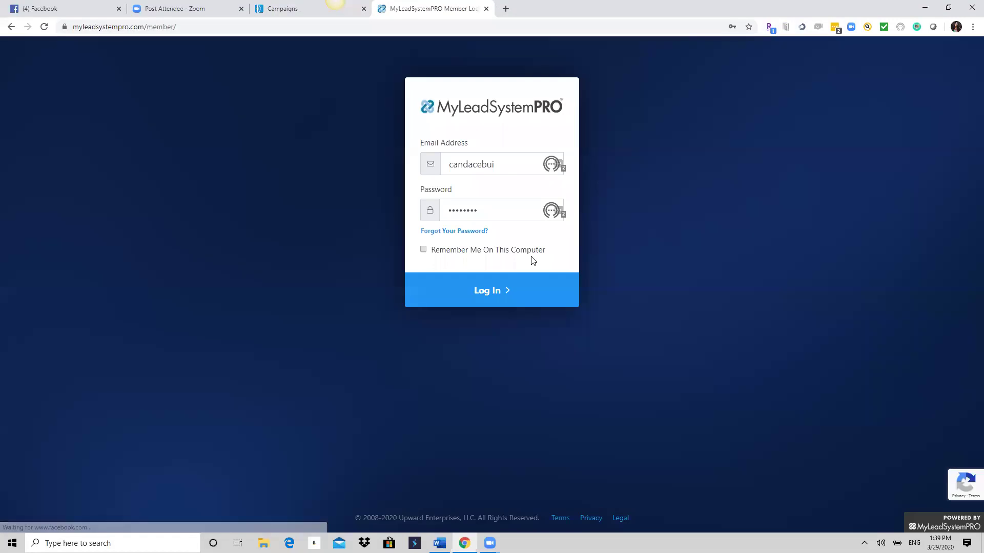
click(467, 286)
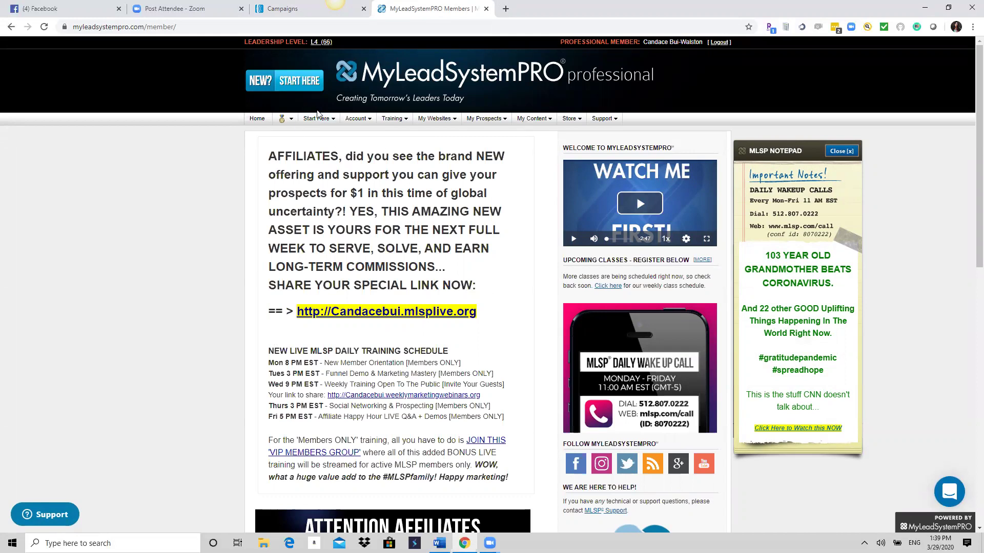
mouse_move(324, 123)
mouse_move(362, 123)
mouse_move(489, 543)
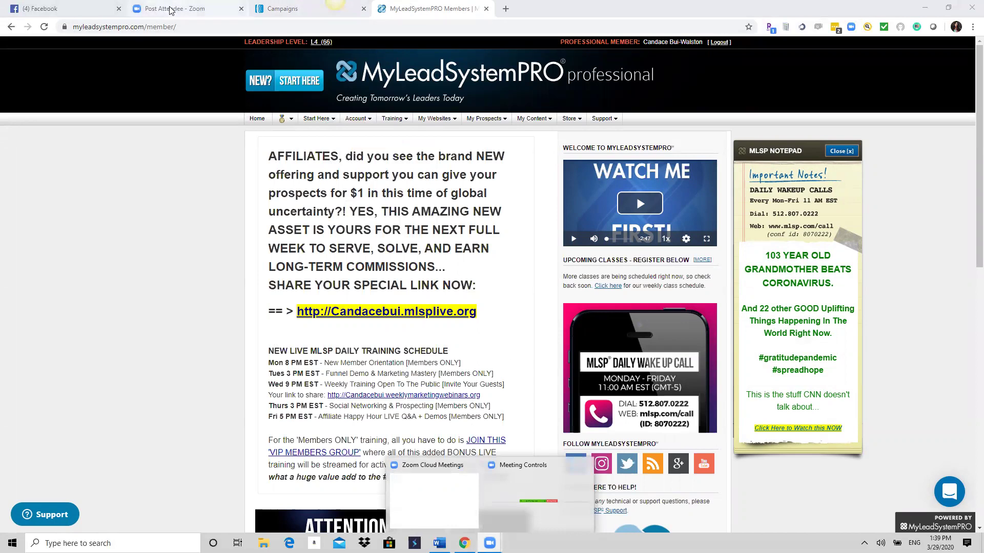
Switch back to the AWeber Campaigns tab showing the Template: Mini-Course draft.
click(293, 9)
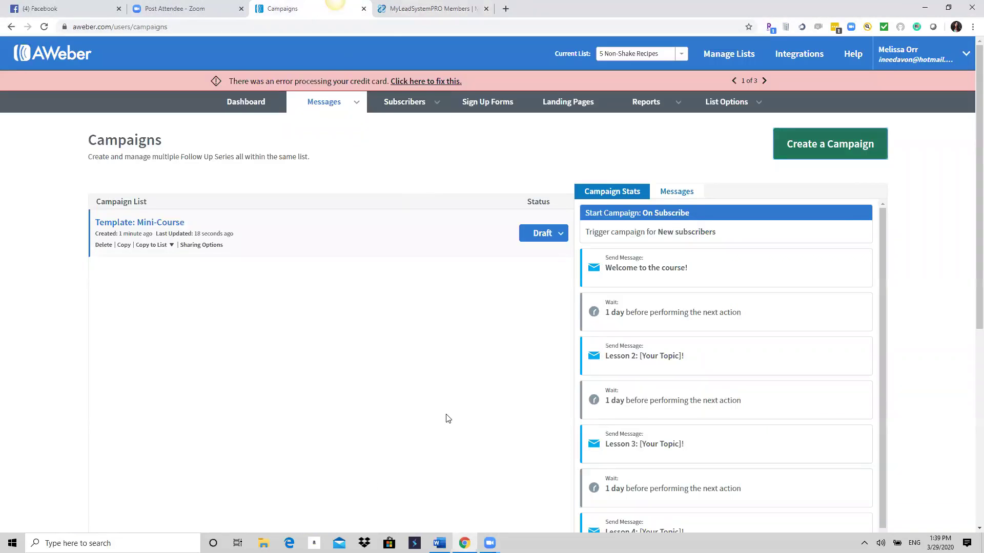